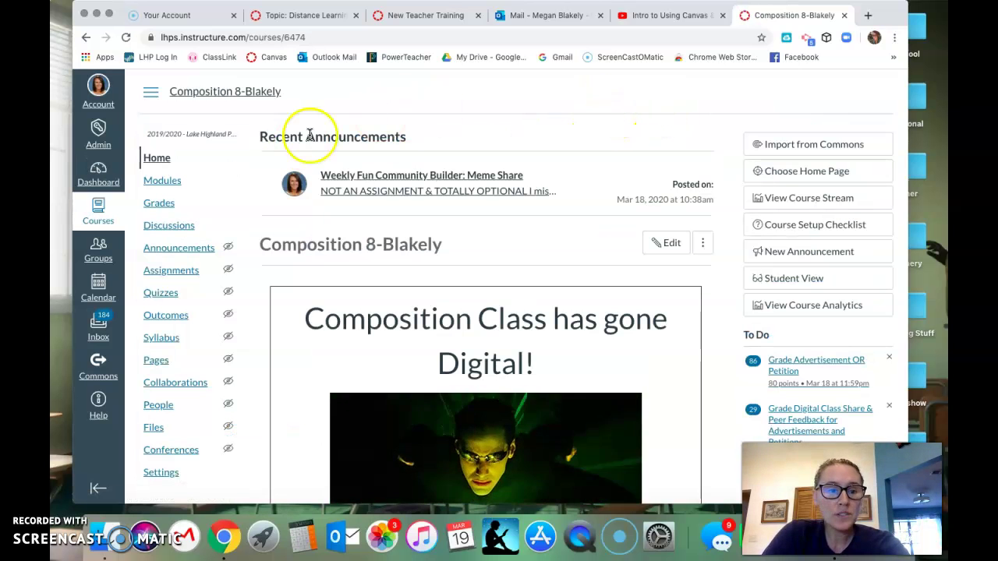
Step: Open the course's Modules page and look through the modules down to Digital Learning
{"action": "left_click", "coordinate": [164, 182]}
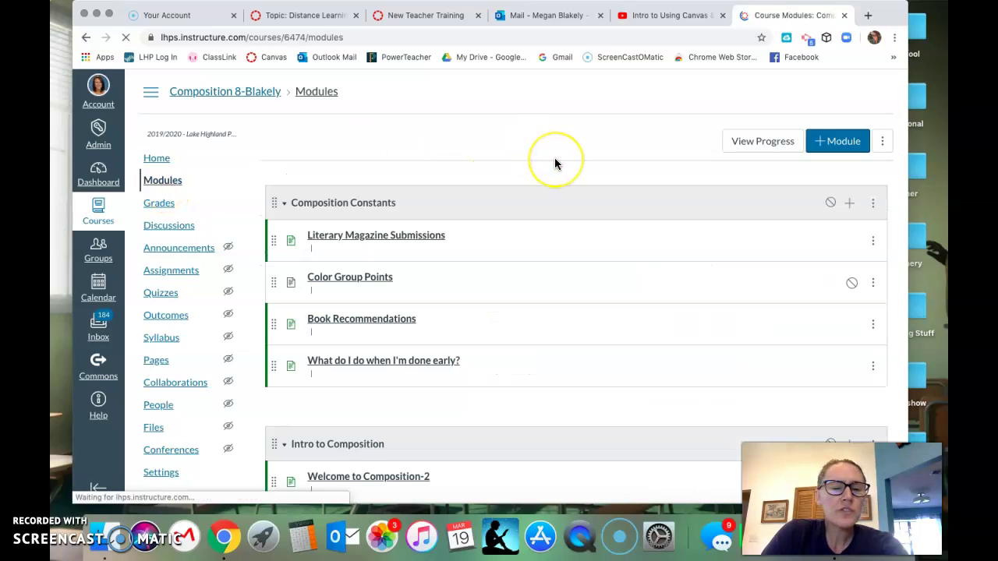
{"action": "scroll", "coordinate": [554, 163], "scroll_direction": "down", "scroll_amount": 15}
{"action": "scroll", "coordinate": [555, 163], "scroll_direction": "down", "scroll_amount": 20}
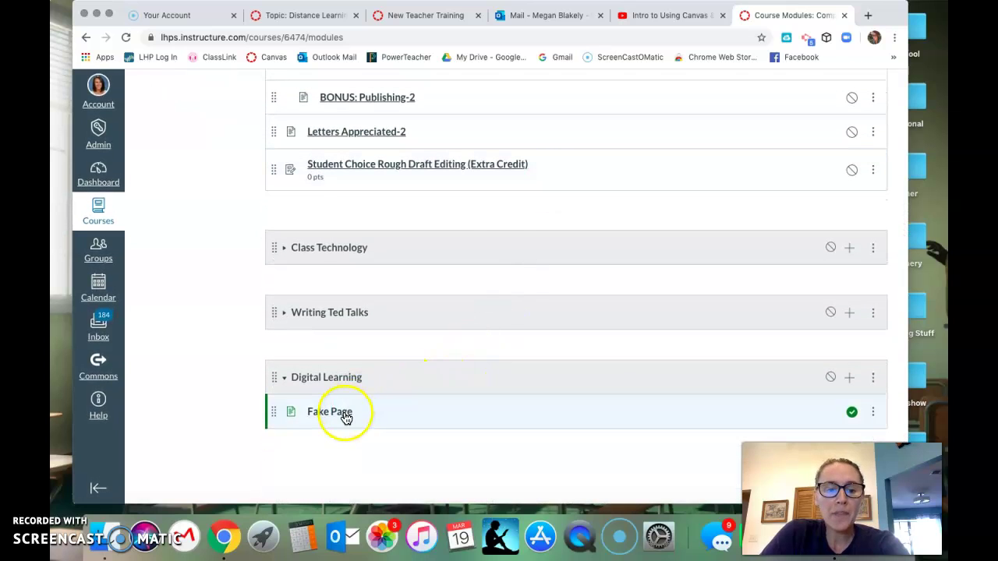
{"action": "scroll", "coordinate": [615, 363], "scroll_direction": "up", "scroll_amount": 10}
{"action": "scroll", "coordinate": [615, 367], "scroll_direction": "up", "scroll_amount": 15}
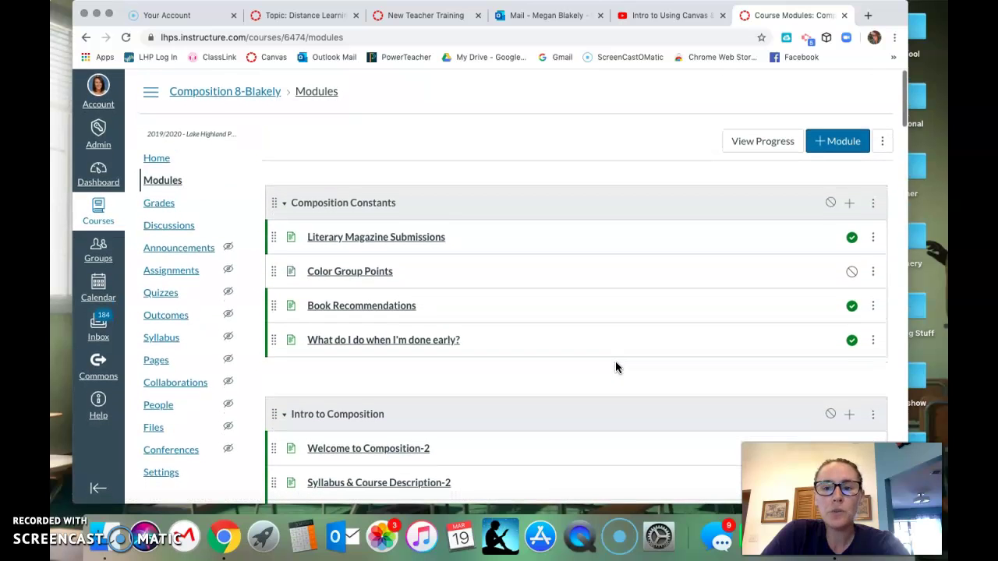
Step: Add a new module named "Blippity Bloop" to the course
{"action": "left_click", "coordinate": [849, 140]}
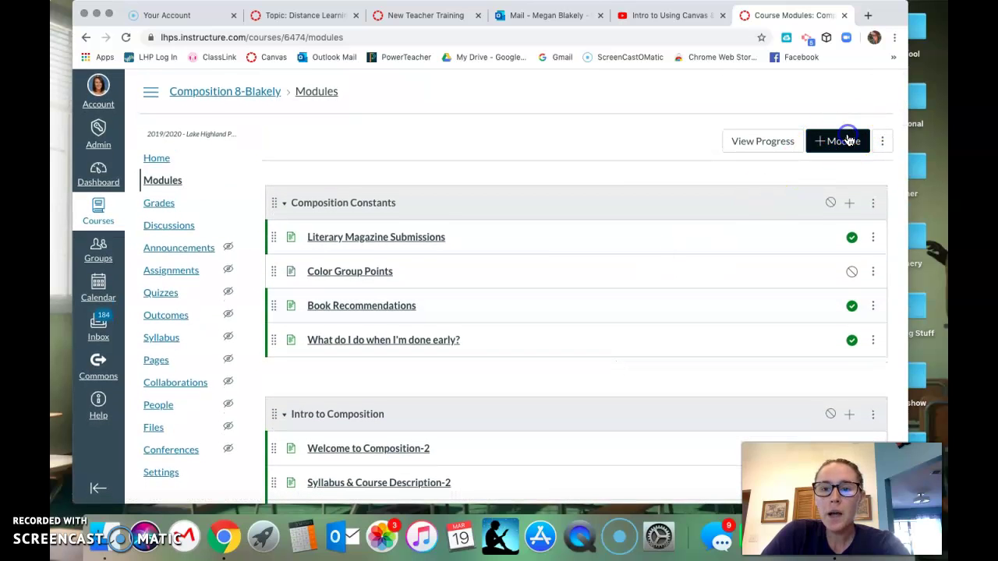
{"action": "left_click", "coordinate": [402, 231]}
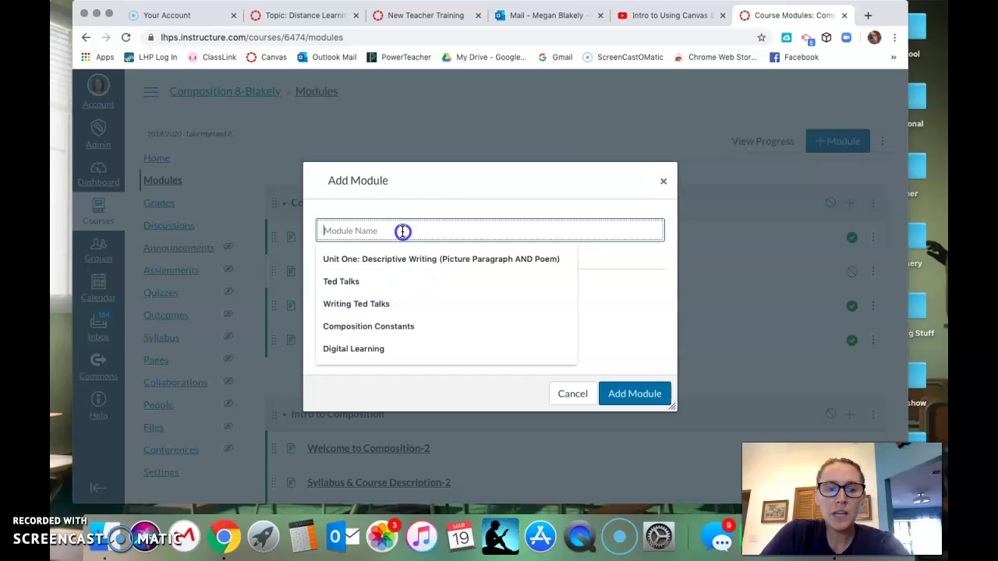
{"action": "type", "text": "Blippity Bloo"}
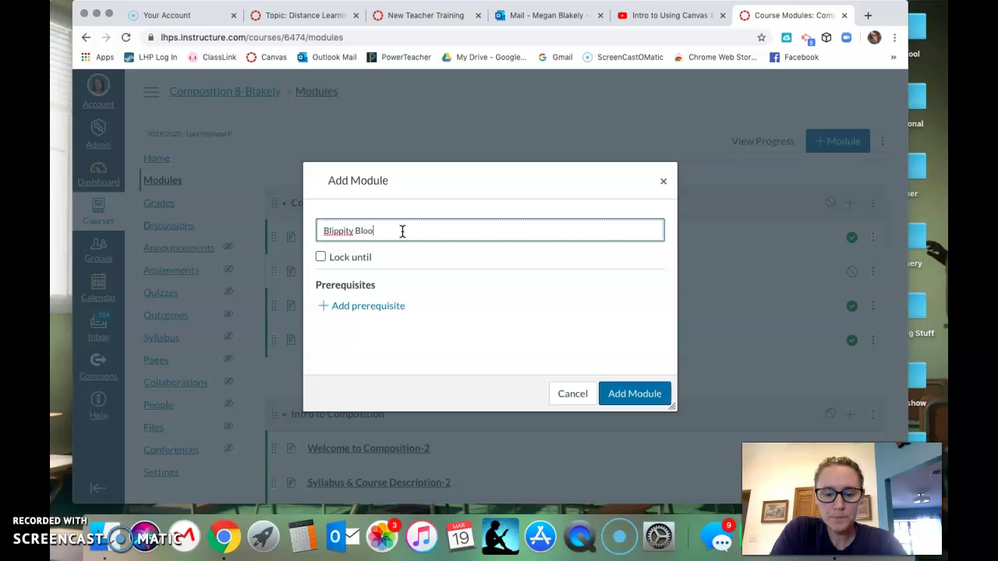
{"action": "type", "text": "p"}
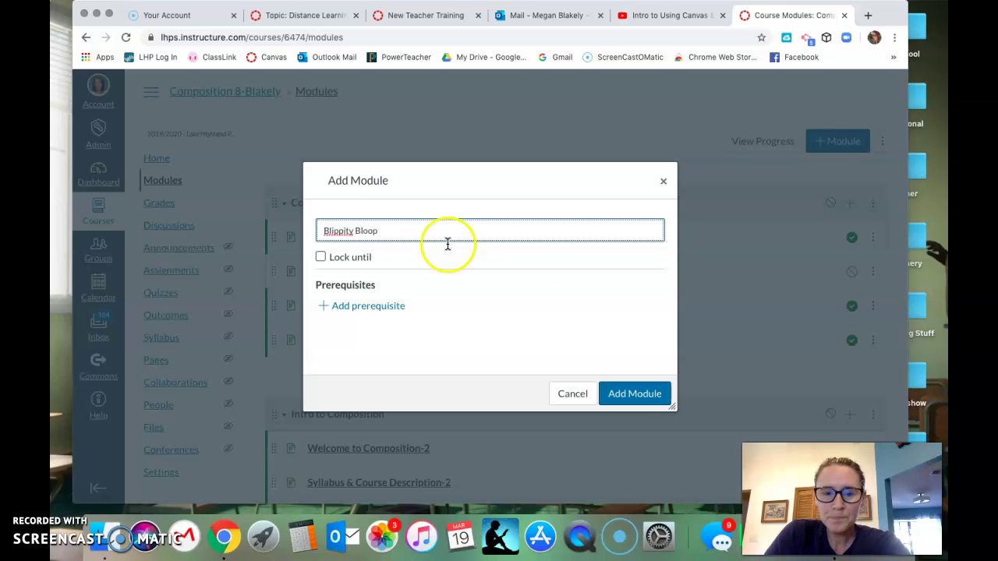
{"action": "left_click", "coordinate": [636, 393]}
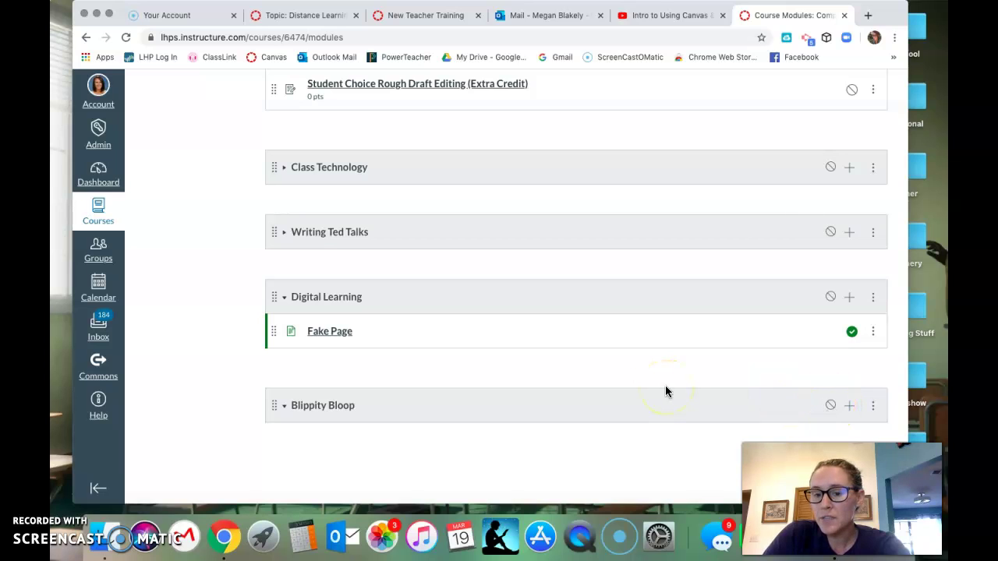
Step: Add the existing page "Fake Page" as an item in the Blippity Bloop module
{"action": "left_click", "coordinate": [850, 406]}
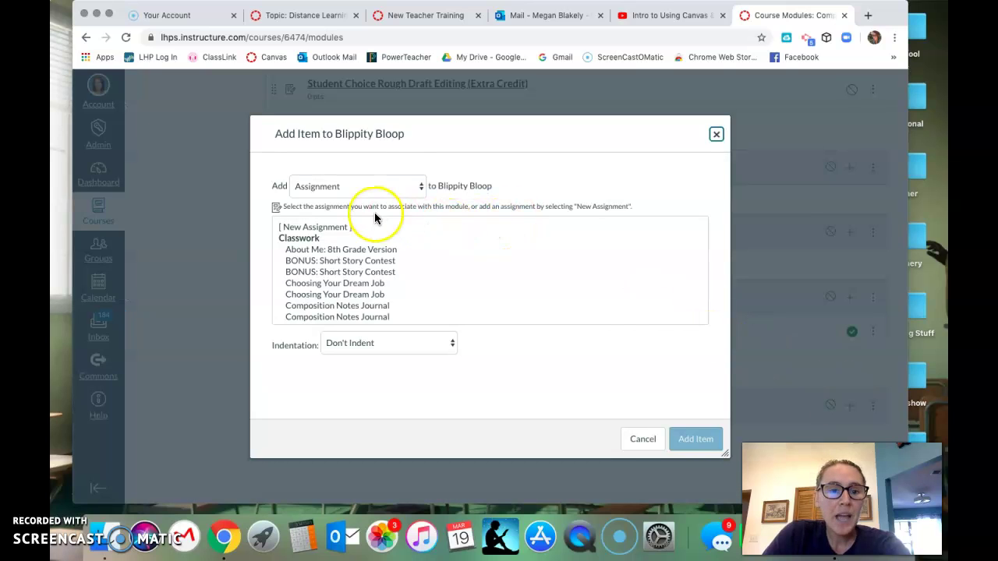
{"action": "left_click", "coordinate": [402, 187]}
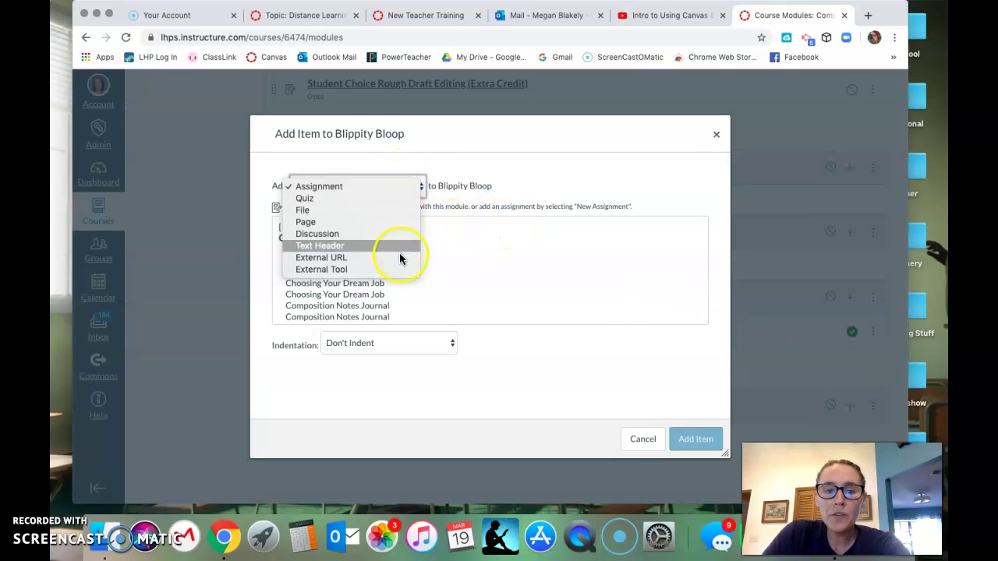
{"action": "left_click", "coordinate": [382, 223]}
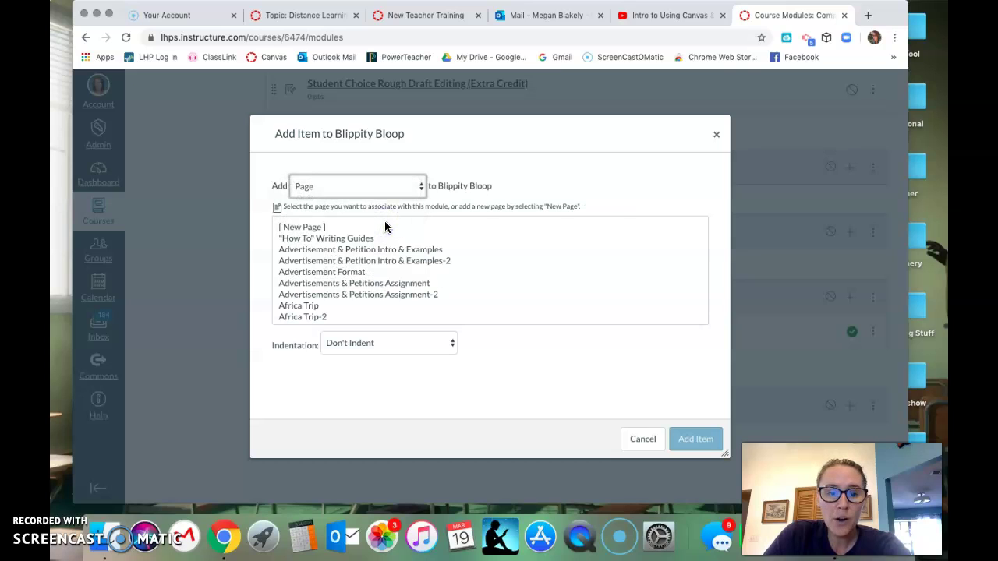
{"action": "scroll", "coordinate": [494, 272], "scroll_direction": "down", "scroll_amount": 5}
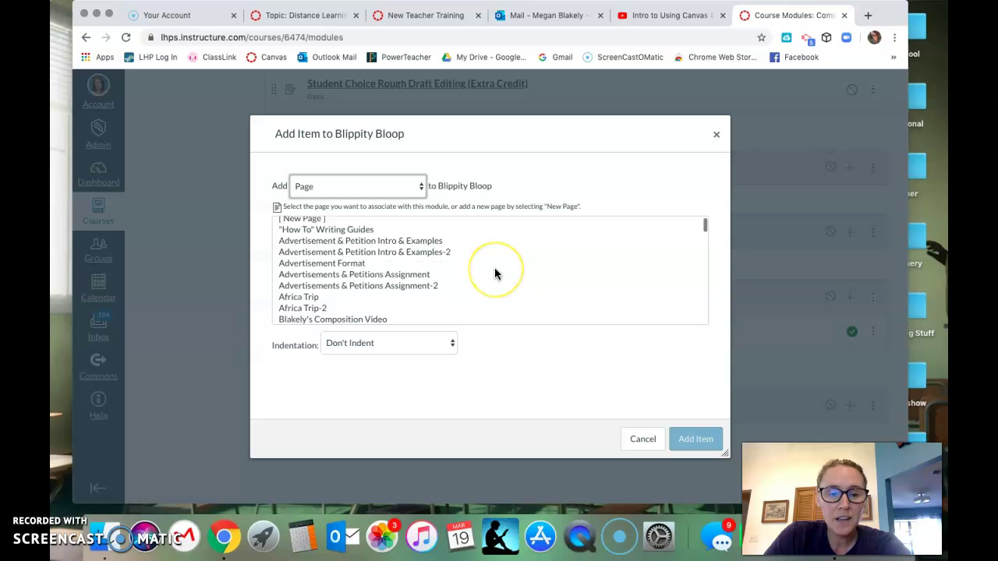
{"action": "scroll", "coordinate": [494, 273], "scroll_direction": "down", "scroll_amount": 3}
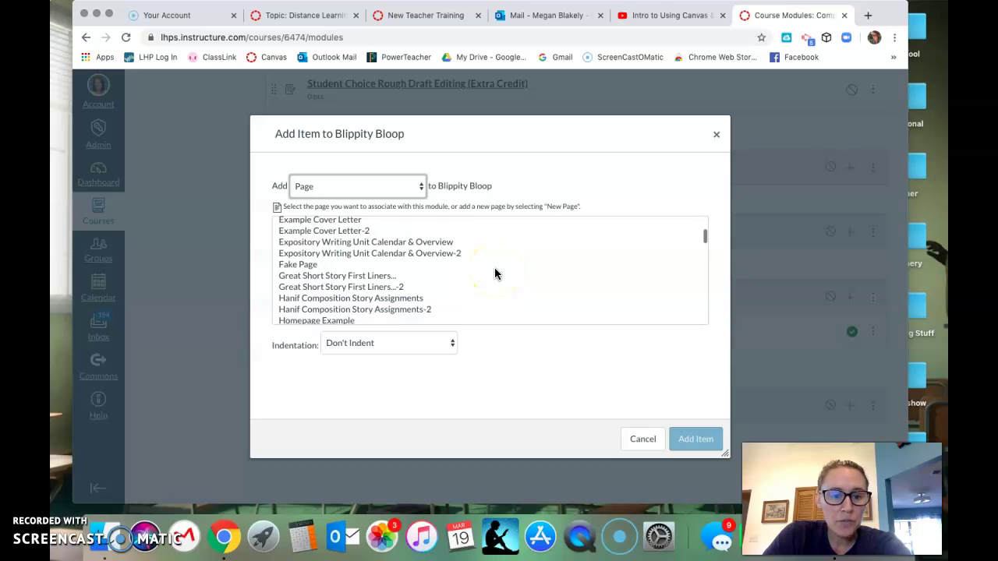
{"action": "left_click", "coordinate": [308, 267]}
{"action": "left_click", "coordinate": [696, 438]}
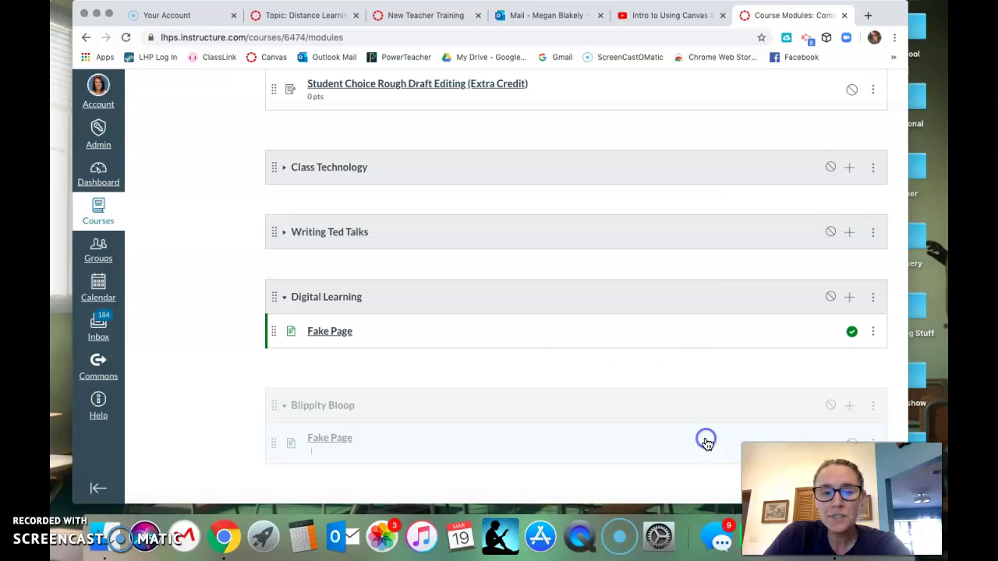
{"action": "left_click", "coordinate": [666, 421]}
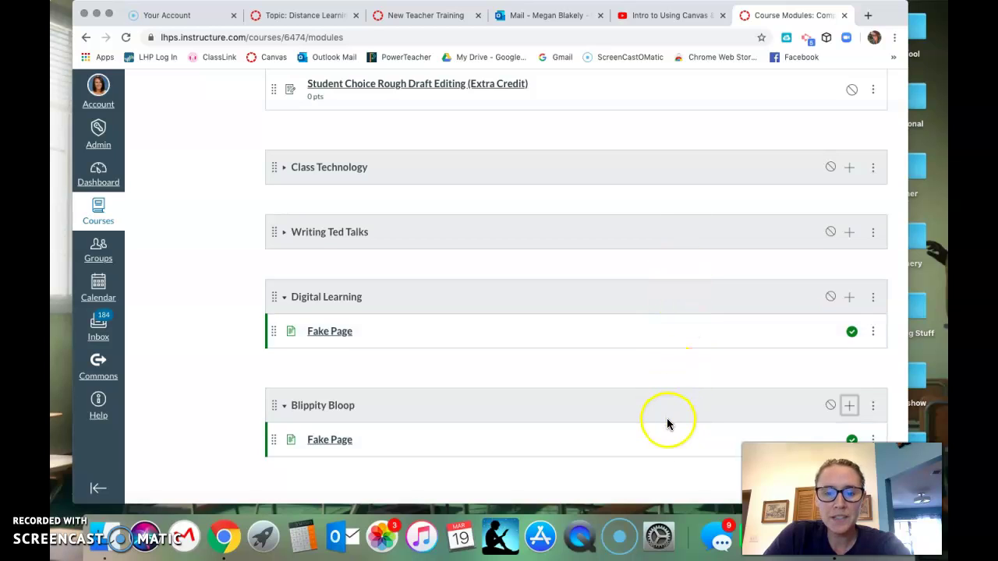
Step: Delete the Blippity Bloop module and confirm its removal
{"action": "left_click", "coordinate": [874, 406]}
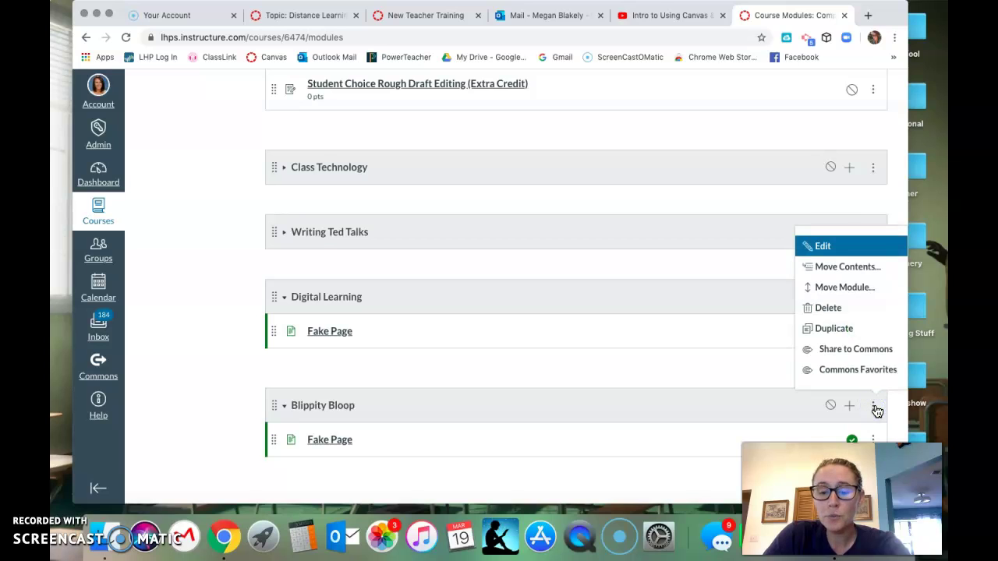
{"action": "left_click", "coordinate": [863, 318]}
{"action": "left_click", "coordinate": [600, 108]}
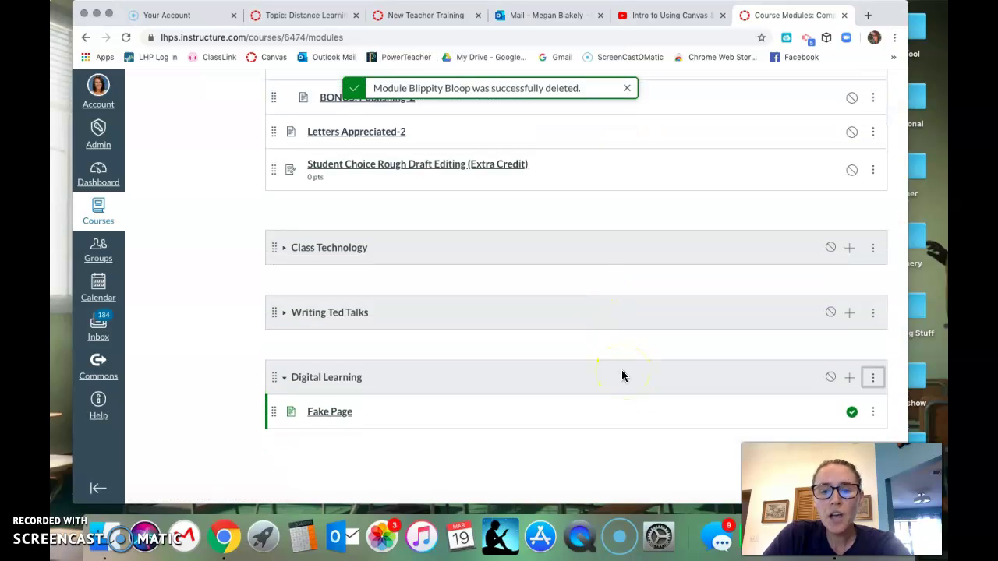
Step: Unpublish Fake Page in the Digital Learning module
{"action": "left_click", "coordinate": [852, 412]}
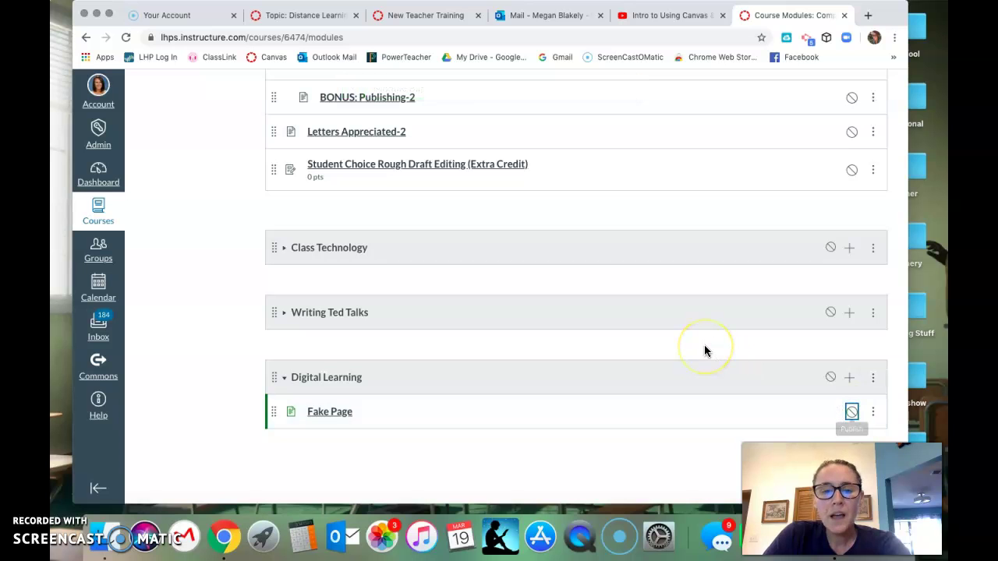
Step: Open the Welcome to Composition-2 page in the Intro to Composition module and view it to its end
{"action": "scroll", "coordinate": [704, 348], "scroll_direction": "up", "scroll_amount": 15}
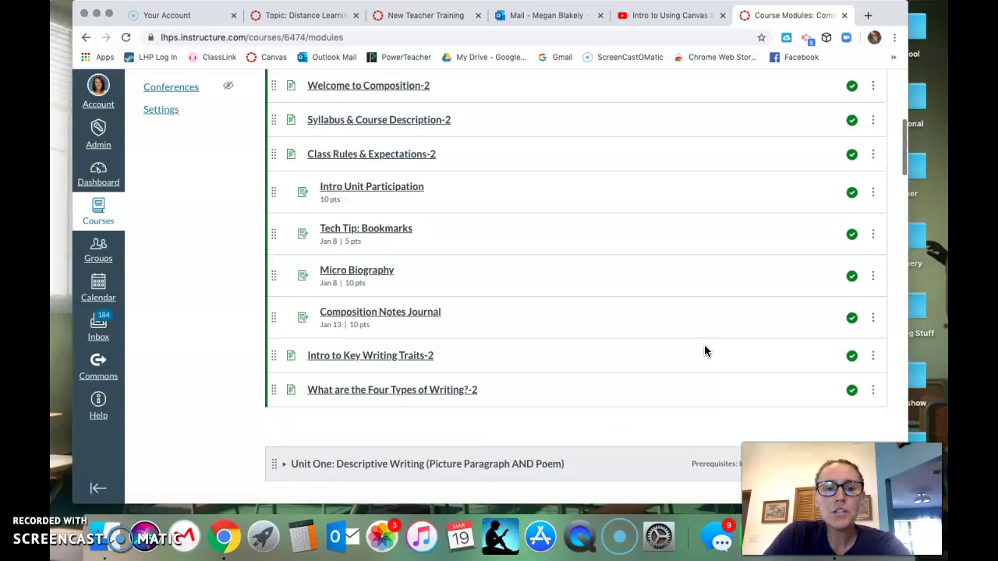
{"action": "scroll", "coordinate": [704, 349], "scroll_direction": "up", "scroll_amount": 2}
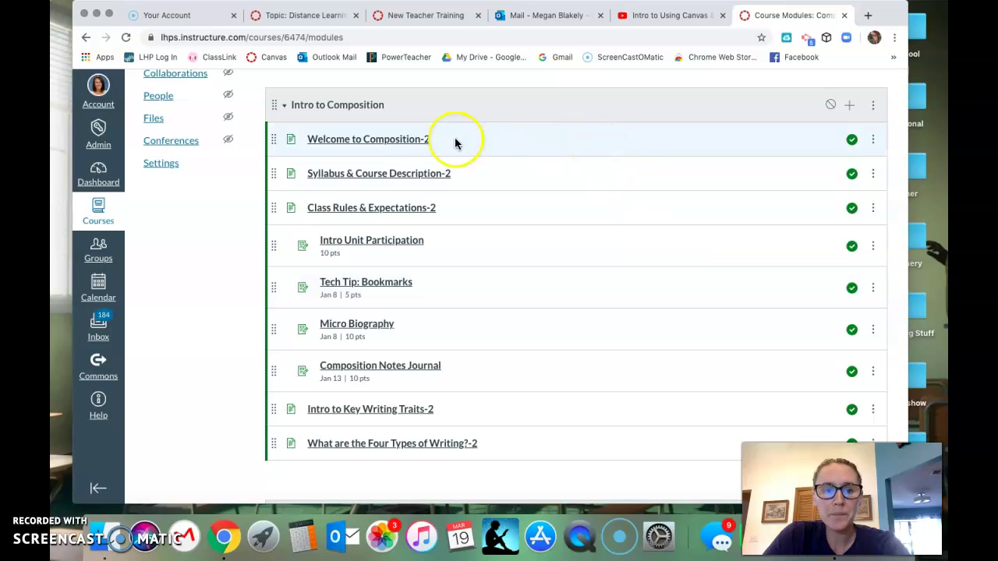
{"action": "left_click", "coordinate": [403, 139]}
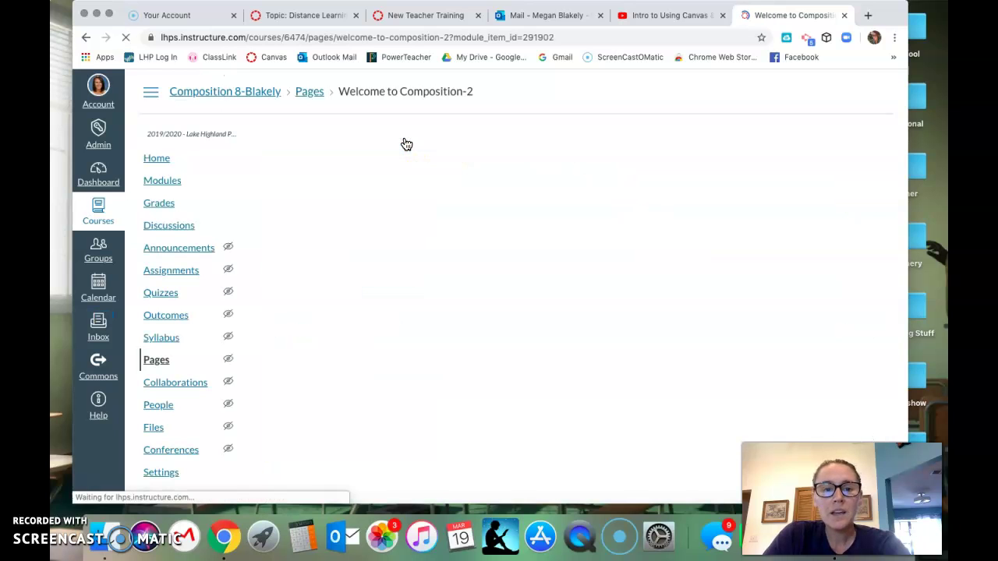
{"action": "scroll", "coordinate": [755, 249], "scroll_direction": "down", "scroll_amount": 10}
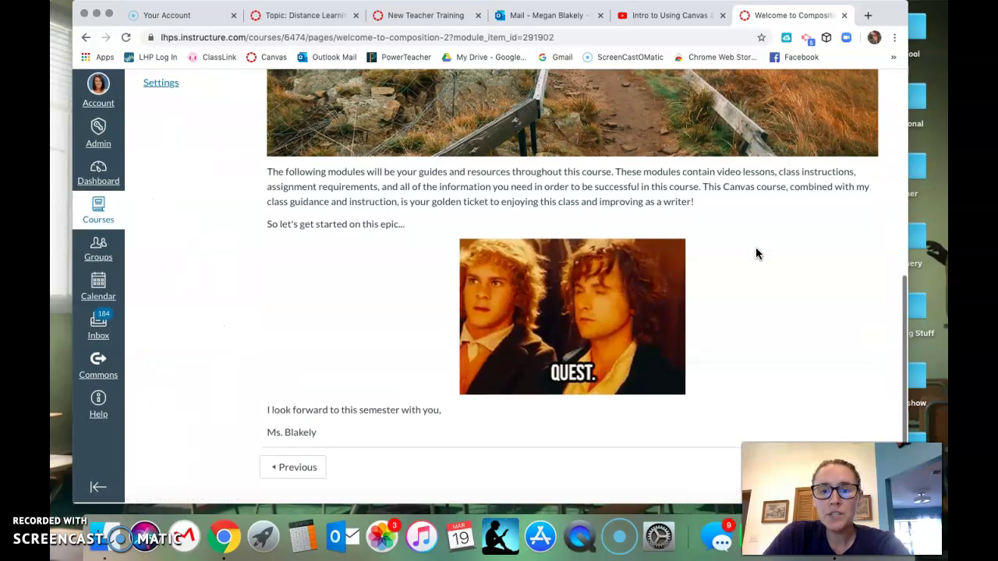
{"action": "left_click_drag", "start_coordinate": [896, 16], "coordinate": [748, 16]}
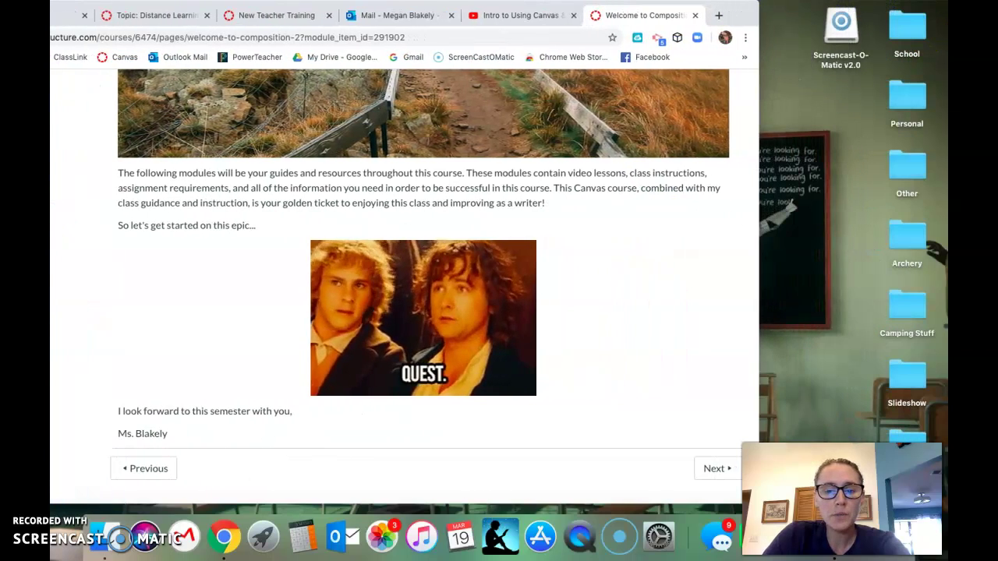
{"action": "scroll", "coordinate": [616, 171], "scroll_direction": "up", "scroll_amount": 10}
{"action": "scroll", "coordinate": [616, 191], "scroll_direction": "down", "scroll_amount": 6}
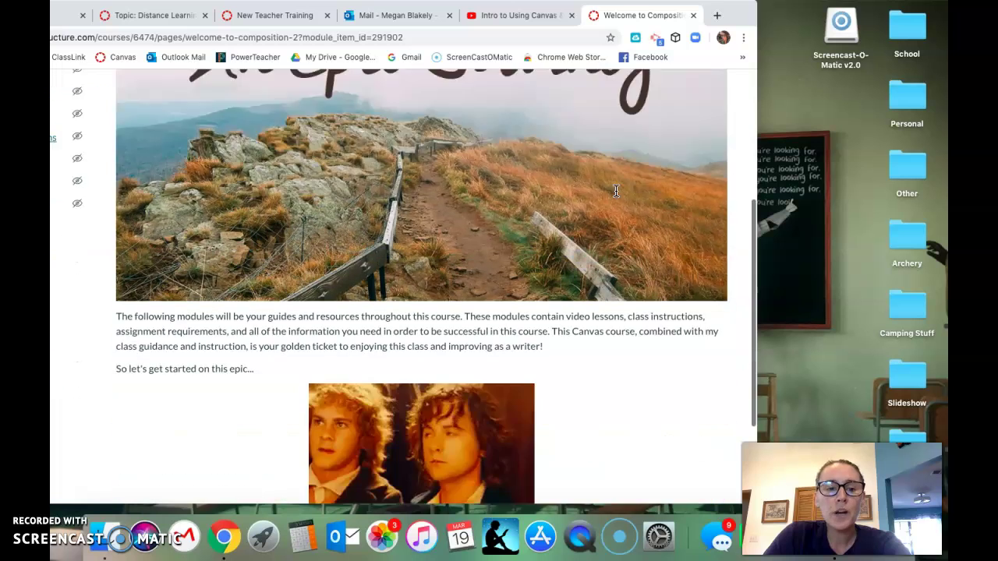
{"action": "scroll", "coordinate": [616, 191], "scroll_direction": "down", "scroll_amount": 4}
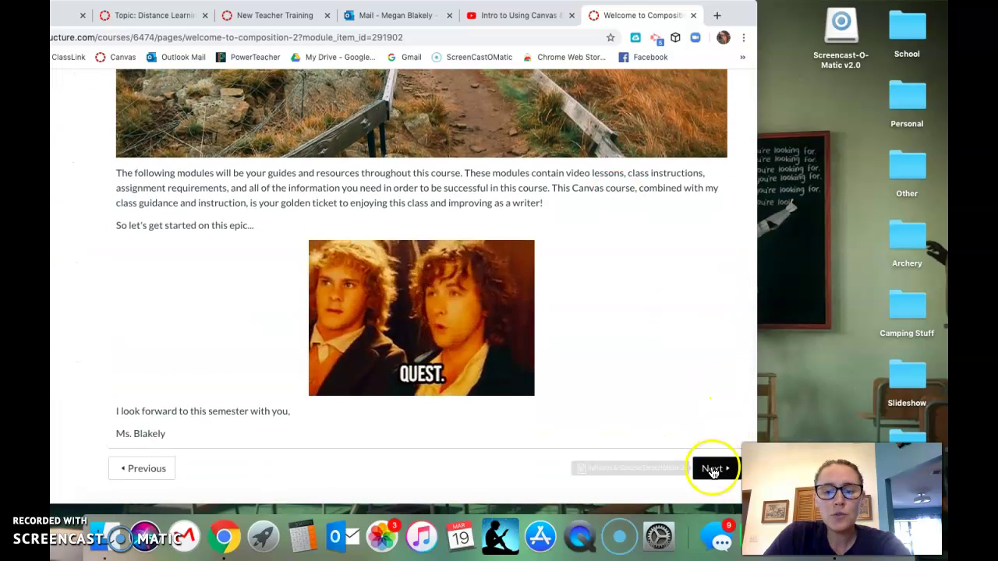
Step: Advance through the module's pages past Syllabus & Course Description-2 to Class Rules & Expectations-2
{"action": "left_click", "coordinate": [711, 470]}
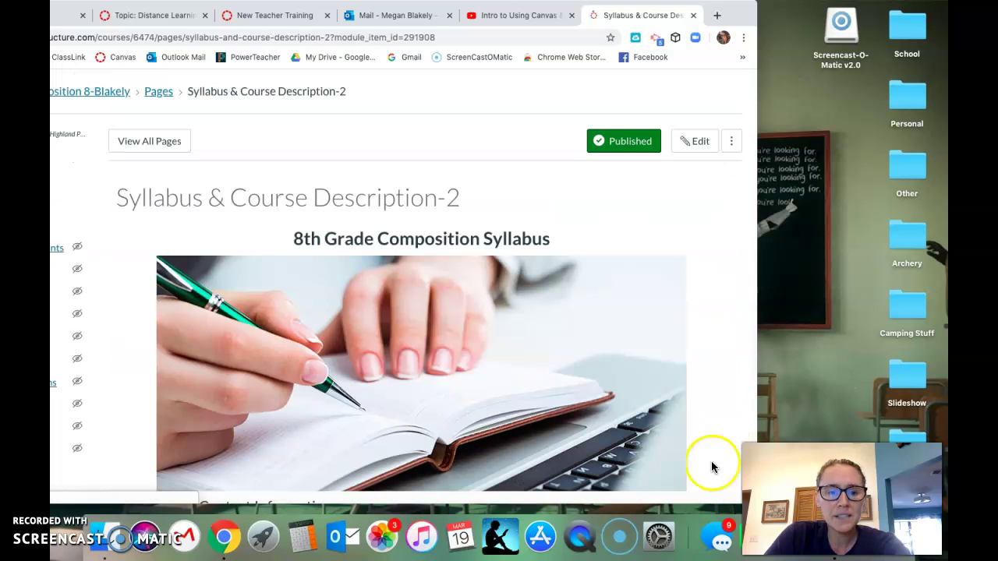
{"action": "scroll", "coordinate": [706, 397], "scroll_direction": "down", "scroll_amount": 10}
{"action": "scroll", "coordinate": [705, 402], "scroll_direction": "down", "scroll_amount": 15}
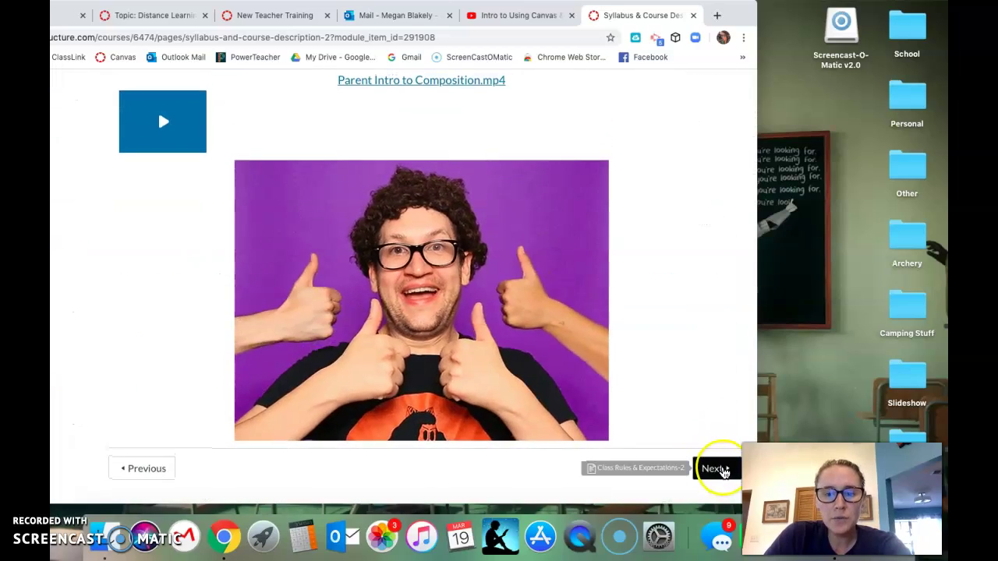
{"action": "left_click", "coordinate": [713, 468]}
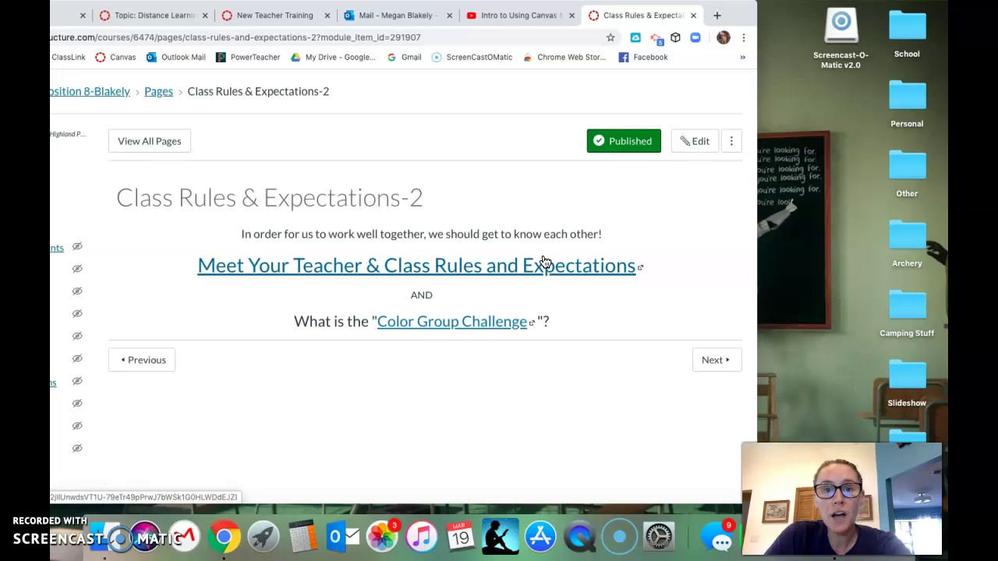
{"action": "left_click", "coordinate": [574, 267]}
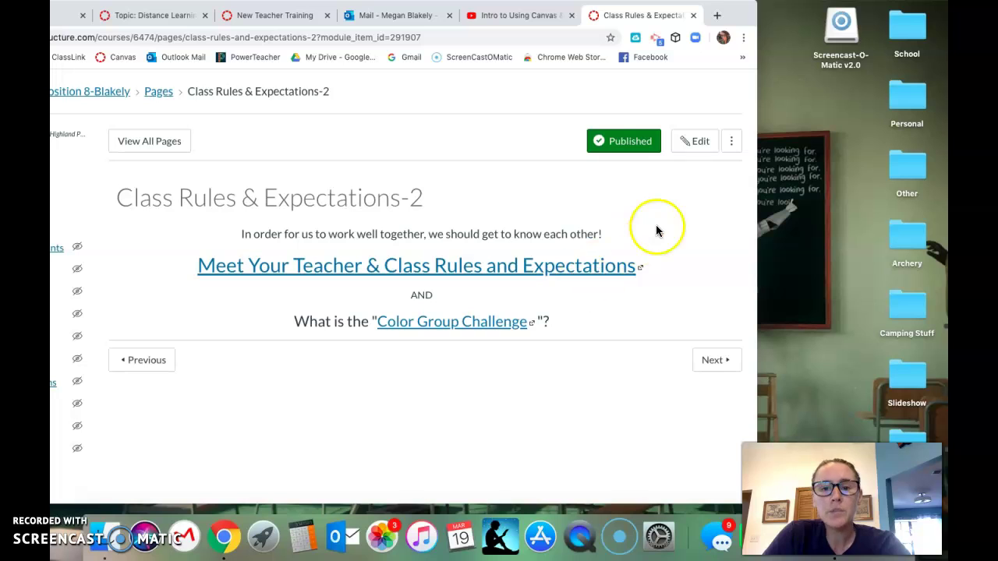
Step: Edit the Class Rules & Expectations-2 page and add the line "Check out my Google Slide!" below the Color Group Challenge line
{"action": "left_click", "coordinate": [699, 145]}
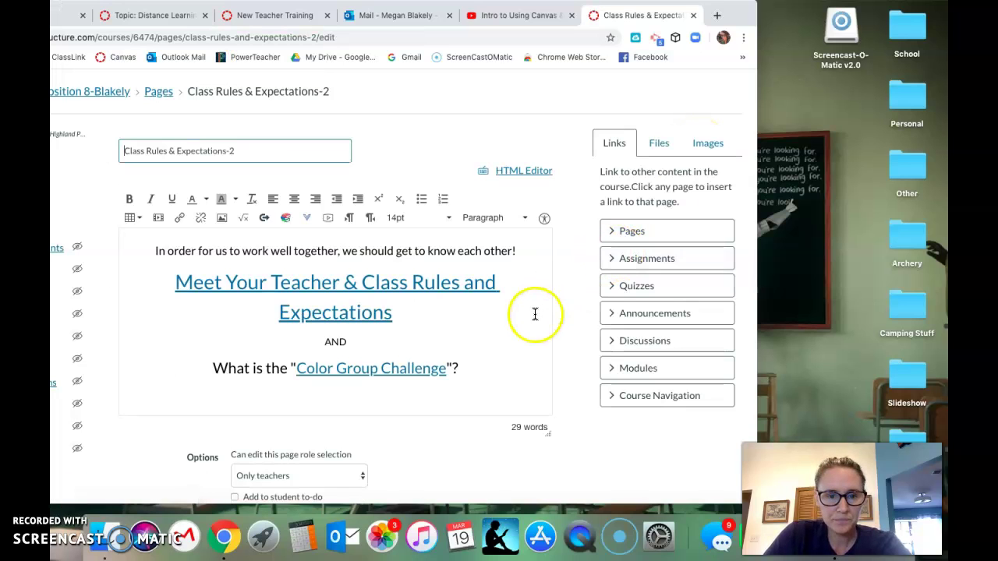
{"action": "left_click", "coordinate": [510, 397]}
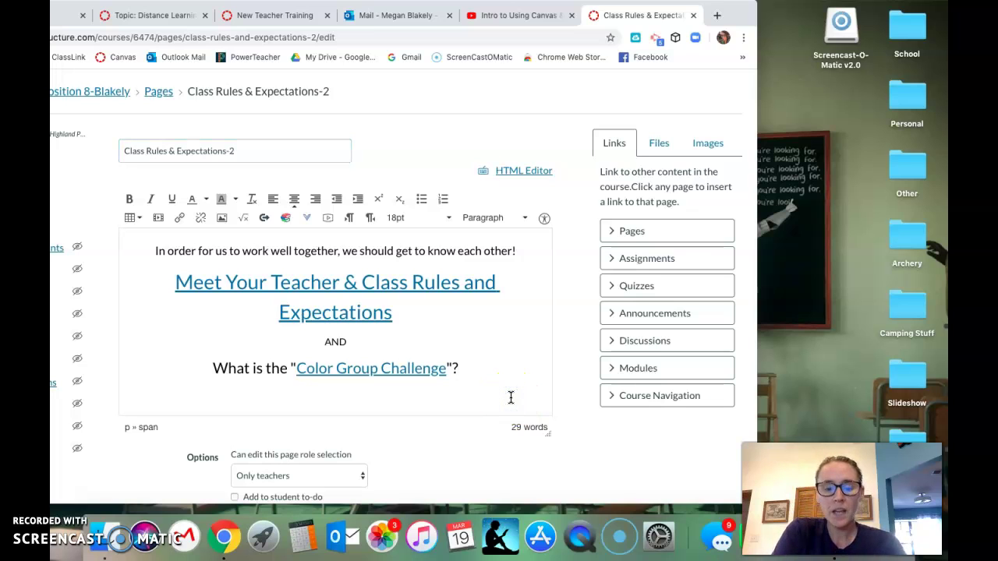
{"action": "type", "text": "Check out my"}
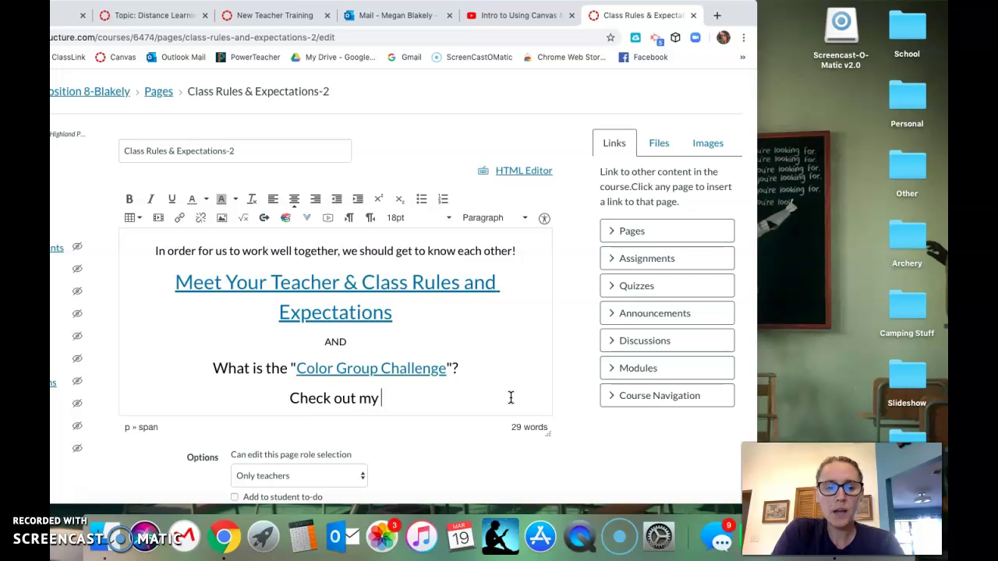
{"action": "type", "text": " Google Slide!"}
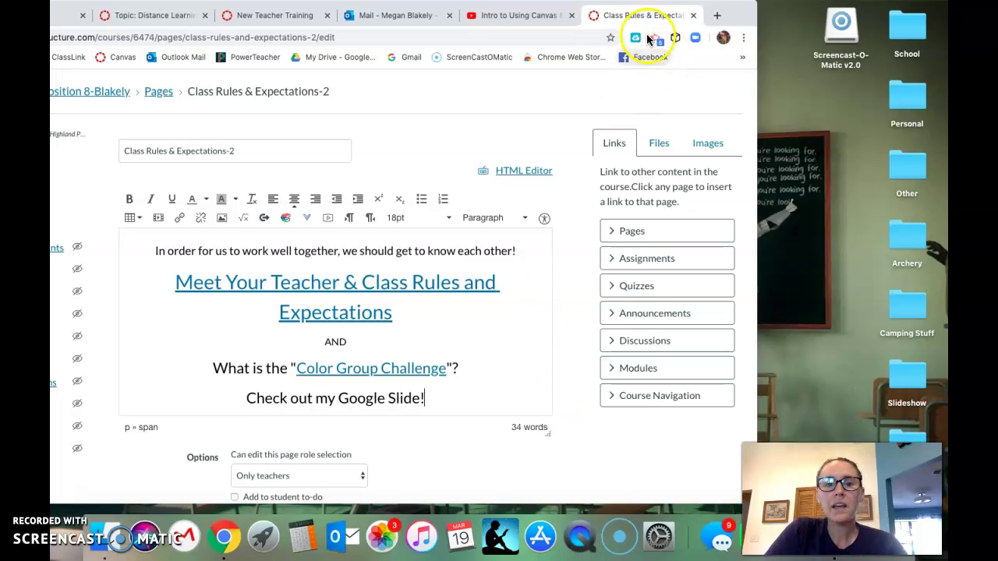
Step: Open Google Drive's My Drive in a new browser tab and move the browser window so the file list is in view
{"action": "left_click", "coordinate": [717, 16]}
{"action": "left_click", "coordinate": [327, 57]}
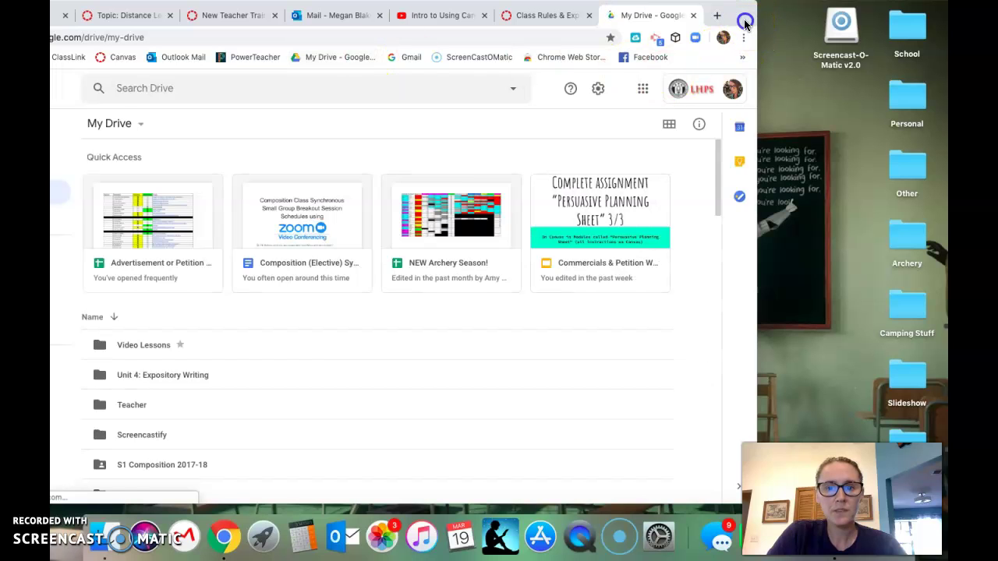
{"action": "left_click_drag", "start_coordinate": [744, 23], "coordinate": [830, 20]}
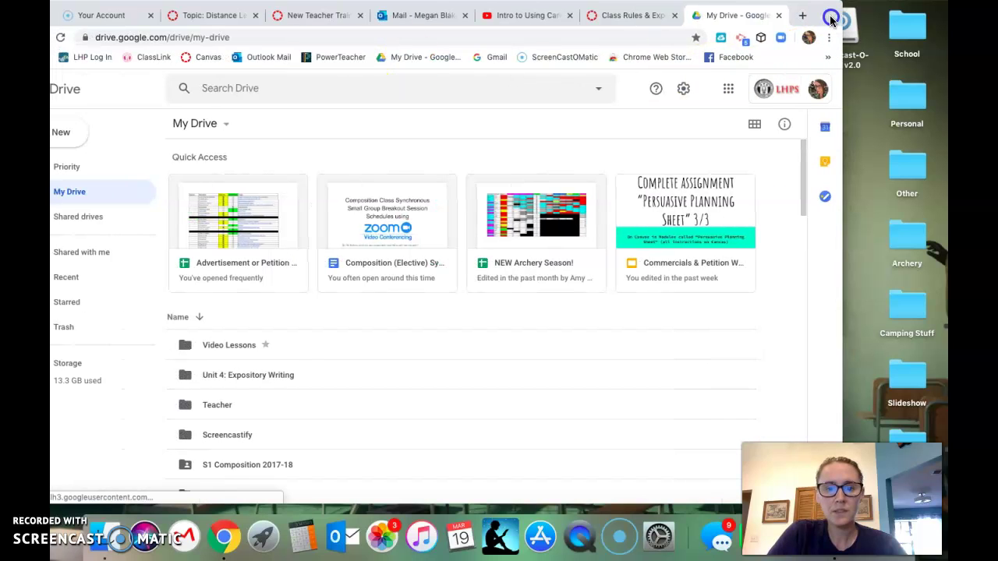
Step: Open the Commercials & Petition Work Time Schedule presentation from Drive and view its Friday 3/6 and Complete EdPuzzles slides
{"action": "left_click", "coordinate": [705, 205]}
{"action": "double_click", "coordinate": [693, 227]}
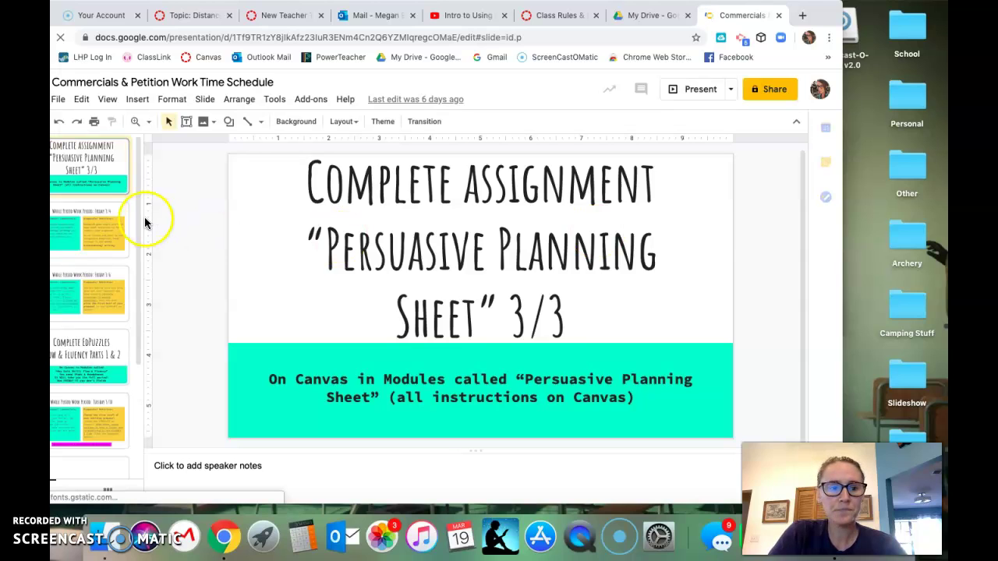
{"action": "left_click", "coordinate": [109, 297]}
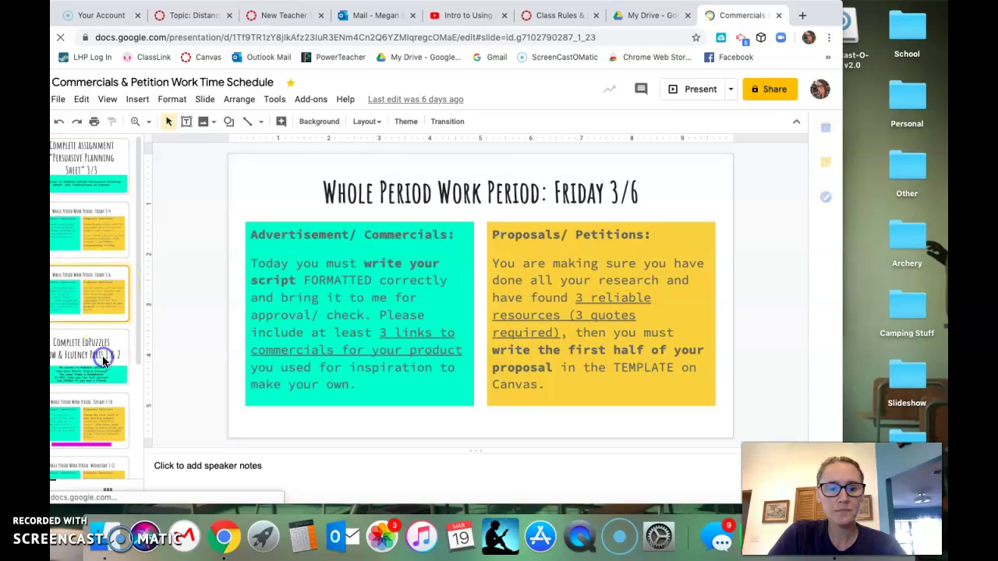
{"action": "left_click", "coordinate": [102, 355]}
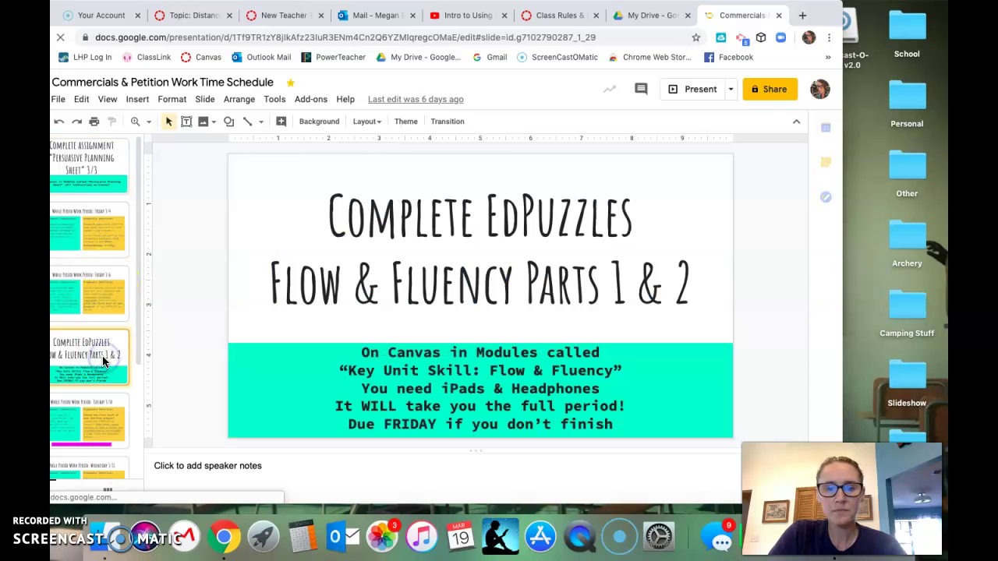
Step: Turn on link sharing for the presentation with view access, copy its shareable link and close the sharing settings
{"action": "left_click", "coordinate": [769, 91]}
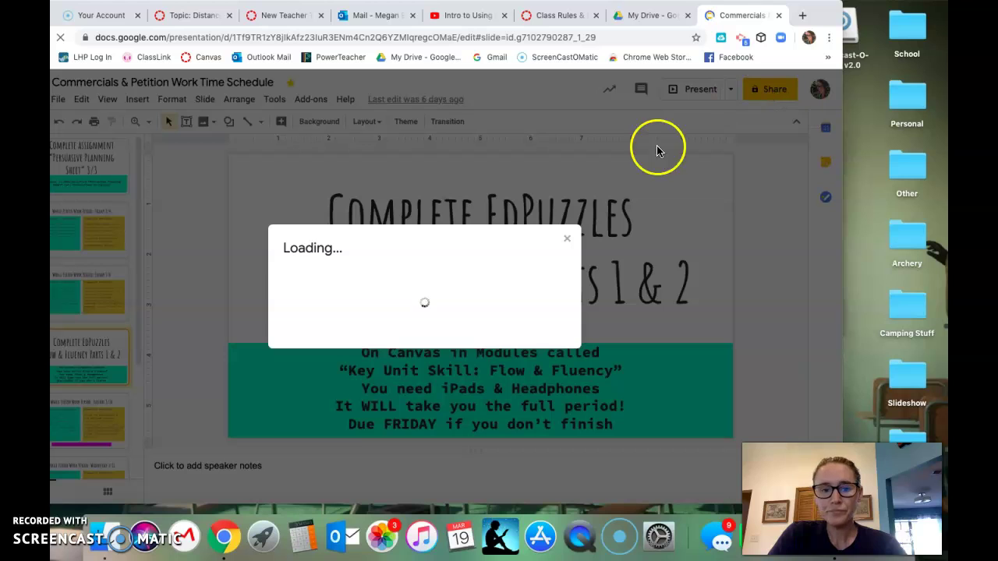
{"action": "left_click", "coordinate": [570, 237]}
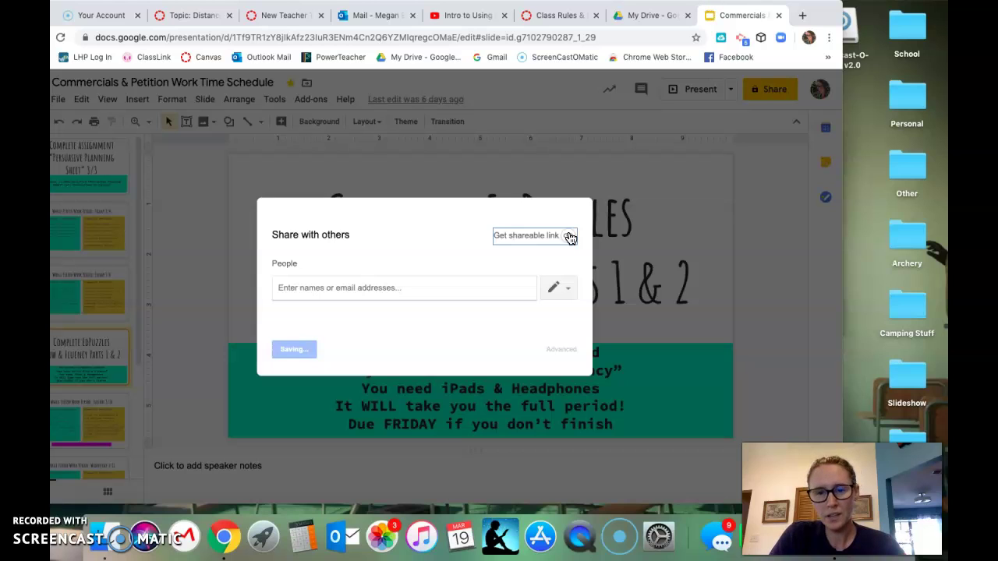
{"action": "left_click", "coordinate": [569, 238]}
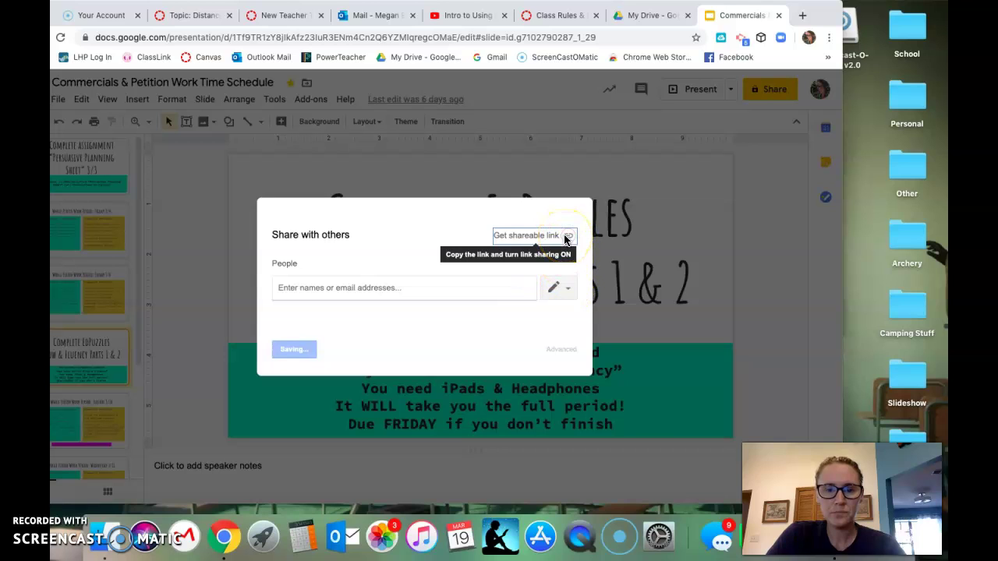
{"action": "left_click", "coordinate": [566, 293]}
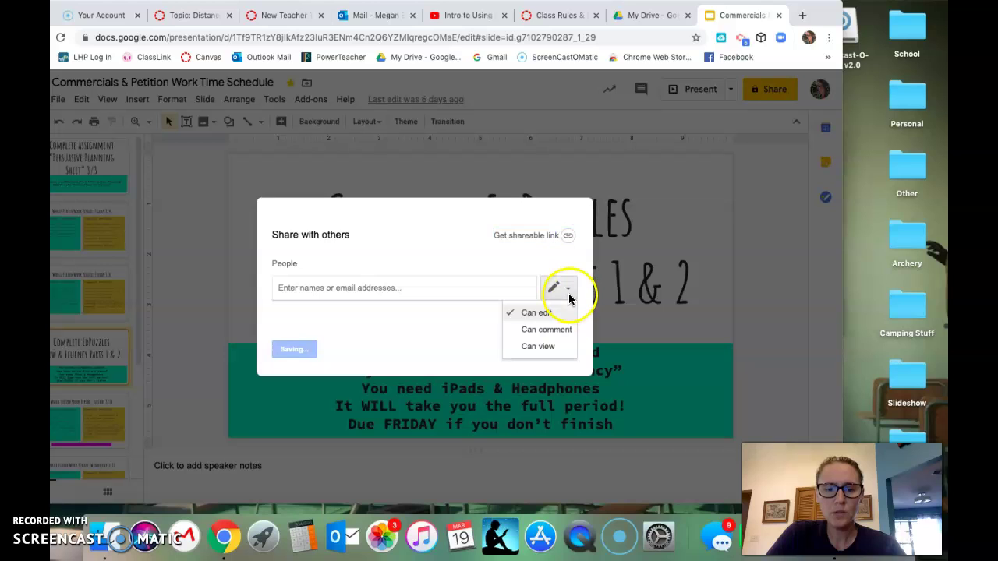
{"action": "left_click", "coordinate": [555, 253]}
{"action": "left_click", "coordinate": [566, 237]}
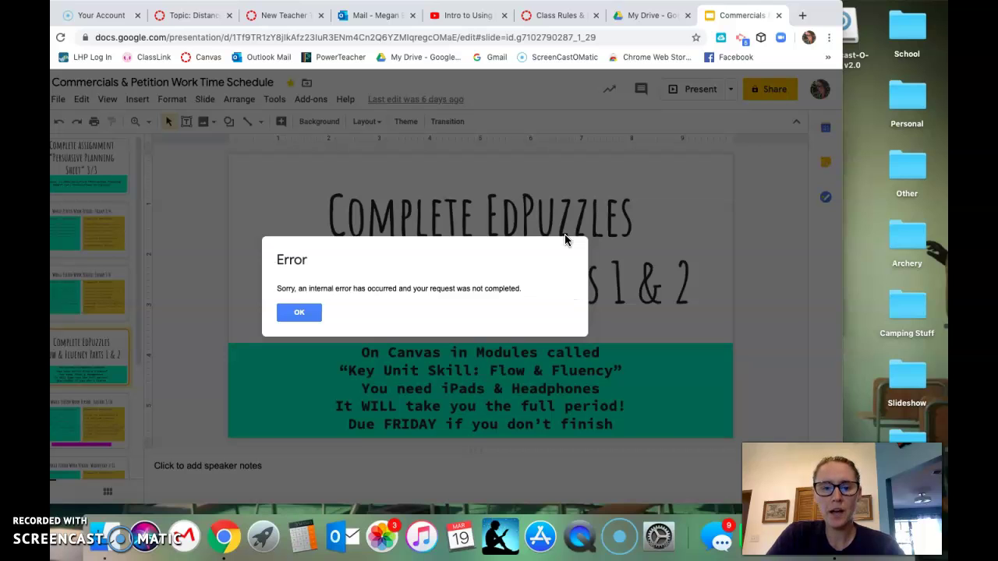
{"action": "left_click", "coordinate": [297, 312]}
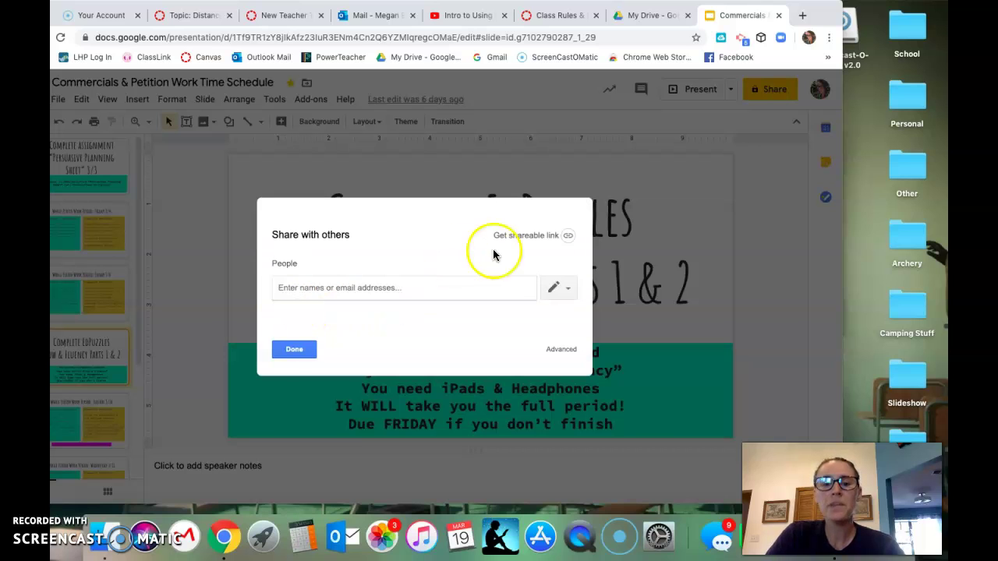
{"action": "left_click", "coordinate": [569, 237]}
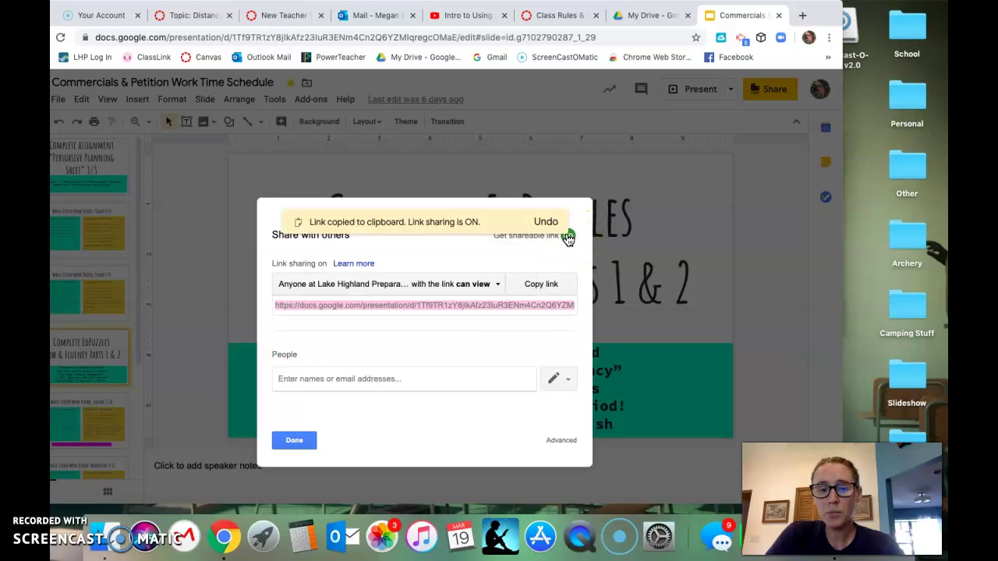
{"action": "left_click", "coordinate": [561, 288]}
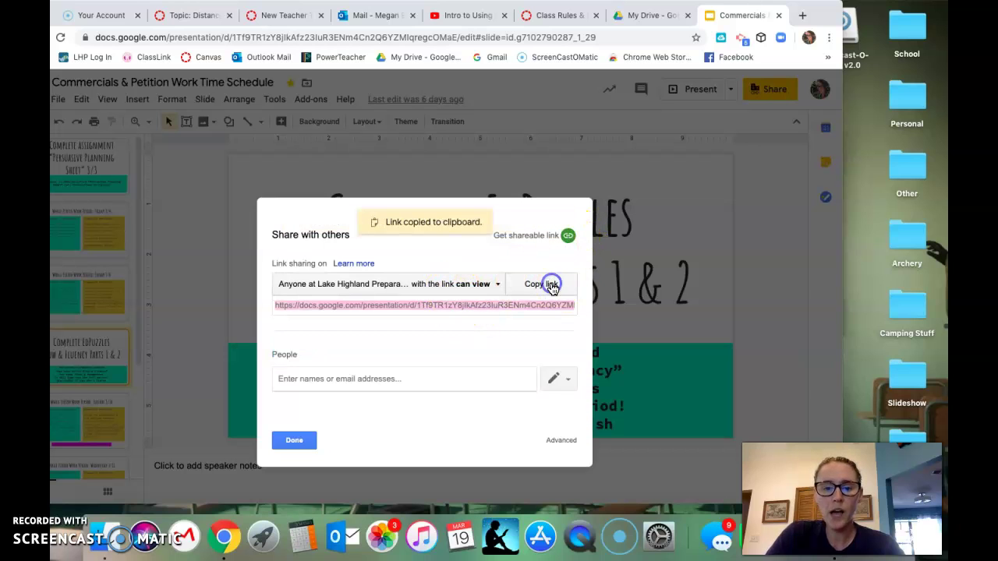
{"action": "left_click", "coordinate": [296, 441]}
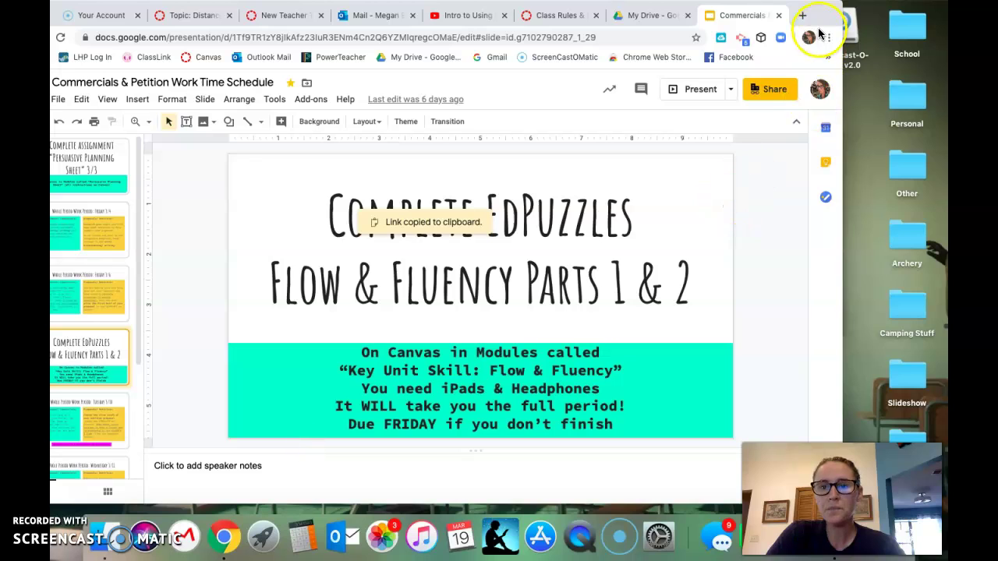
Step: Return to the Class Rules & Expectations-2 page editor and link the text "Check out my Google Slide!" to the copied presentation URL
{"action": "left_click_drag", "start_coordinate": [817, 17], "coordinate": [894, 10]}
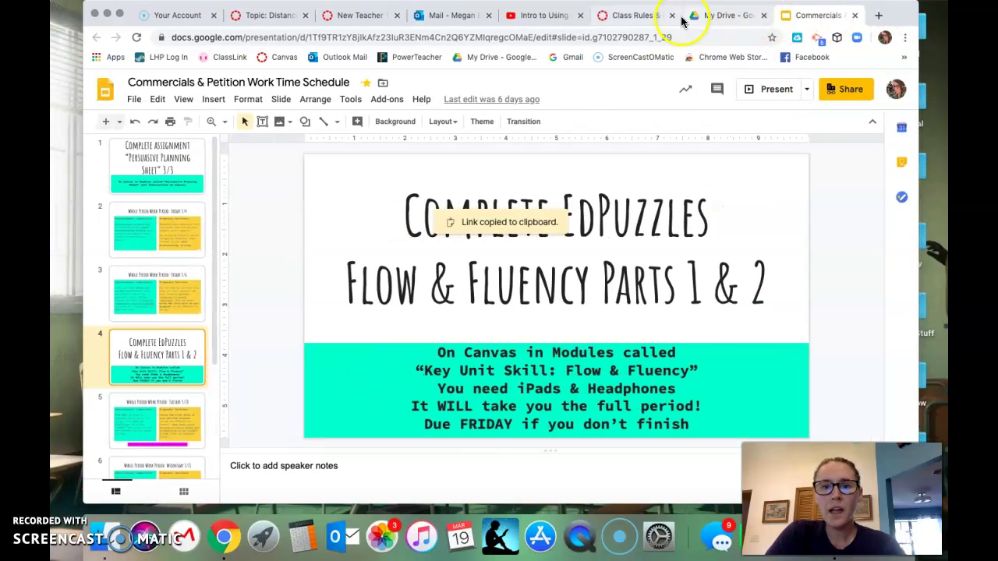
{"action": "left_click", "coordinate": [641, 15]}
{"action": "left_click", "coordinate": [590, 398]}
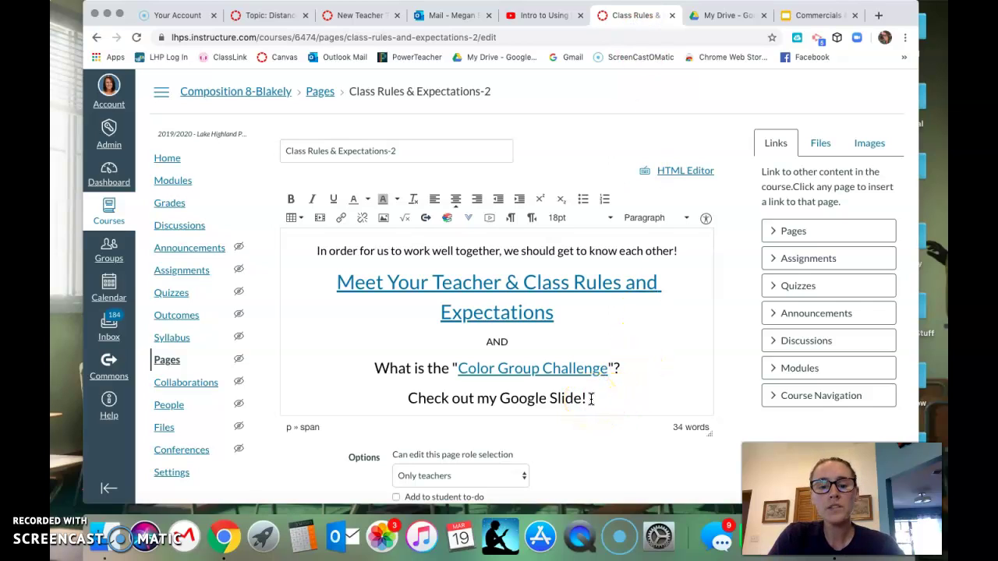
{"action": "left_click_drag", "start_coordinate": [591, 399], "coordinate": [404, 402]}
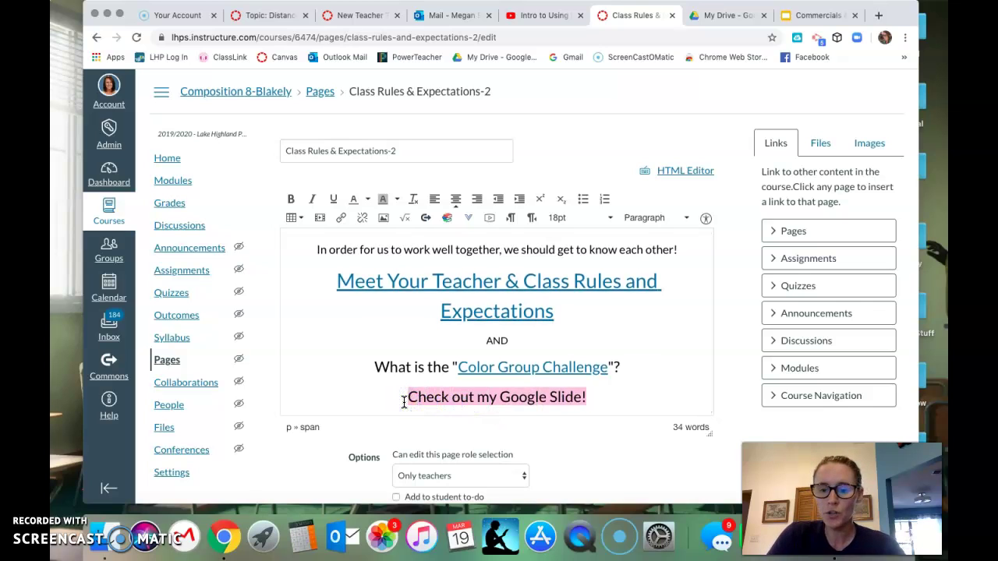
{"action": "left_click", "coordinate": [632, 403]}
{"action": "left_click", "coordinate": [592, 397]}
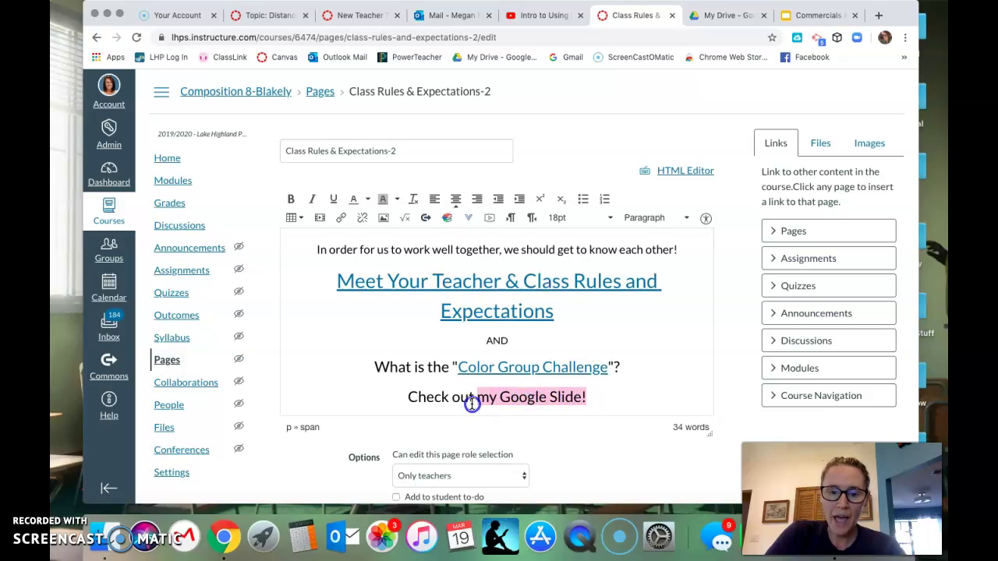
{"action": "left_click_drag", "start_coordinate": [472, 403], "coordinate": [410, 403]}
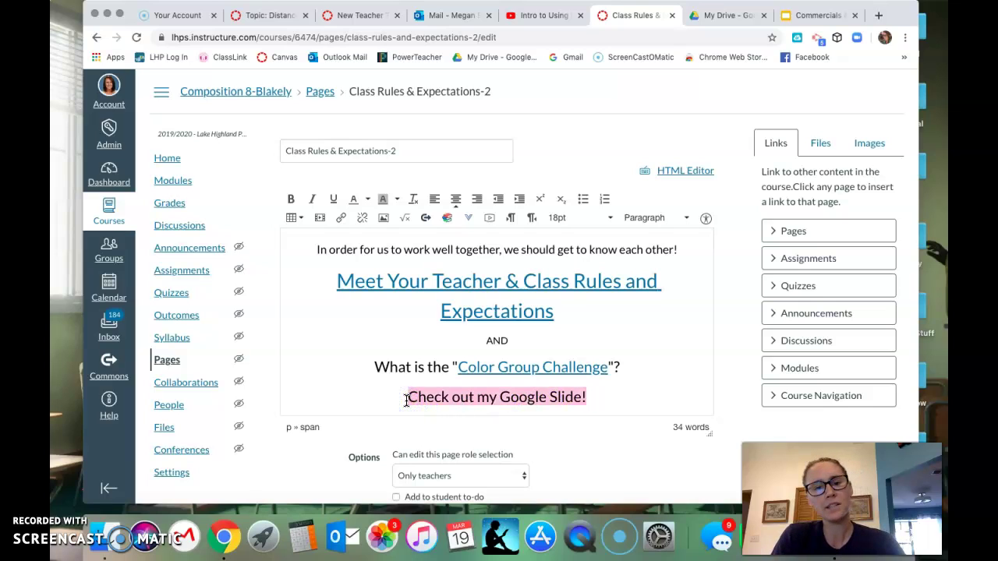
{"action": "left_click", "coordinate": [341, 217]}
{"action": "left_click", "coordinate": [341, 222]}
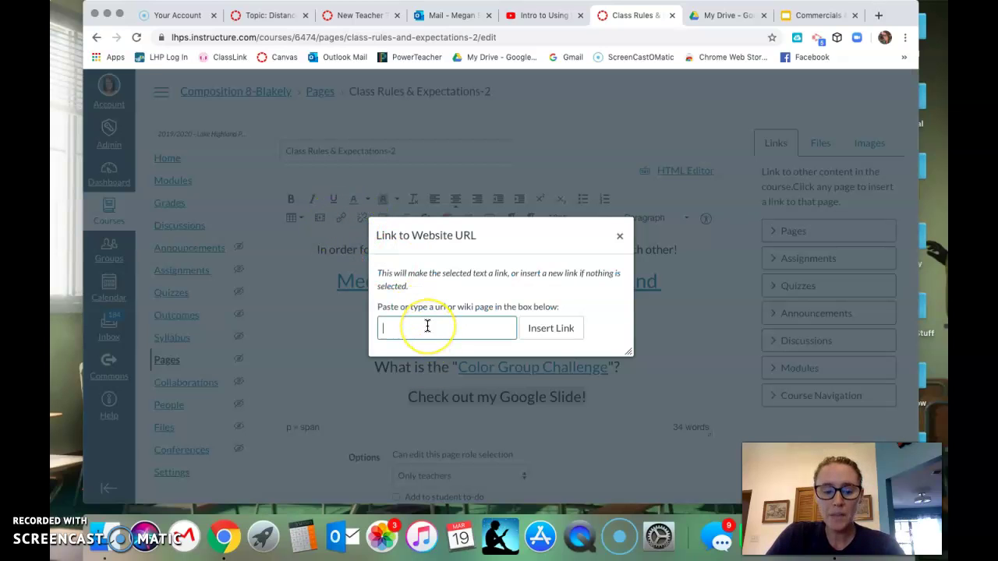
{"action": "left_click", "coordinate": [567, 334]}
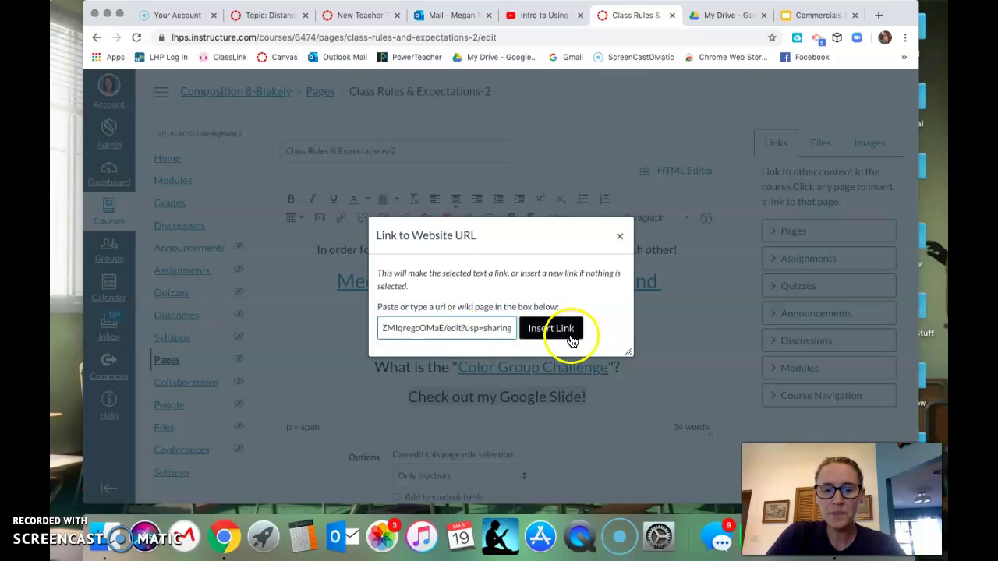
{"action": "left_click", "coordinate": [655, 366]}
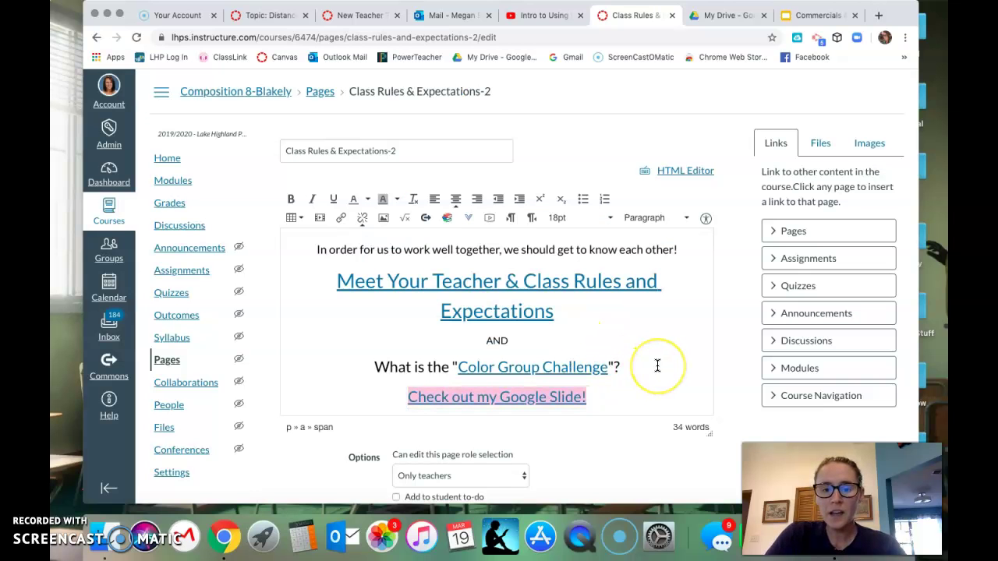
Step: Save the page, test the "Check out my Google Slide!" link and close the presentation it opens
{"action": "scroll", "coordinate": [657, 365], "scroll_direction": "down", "scroll_amount": 3}
{"action": "left_click", "coordinate": [699, 471]}
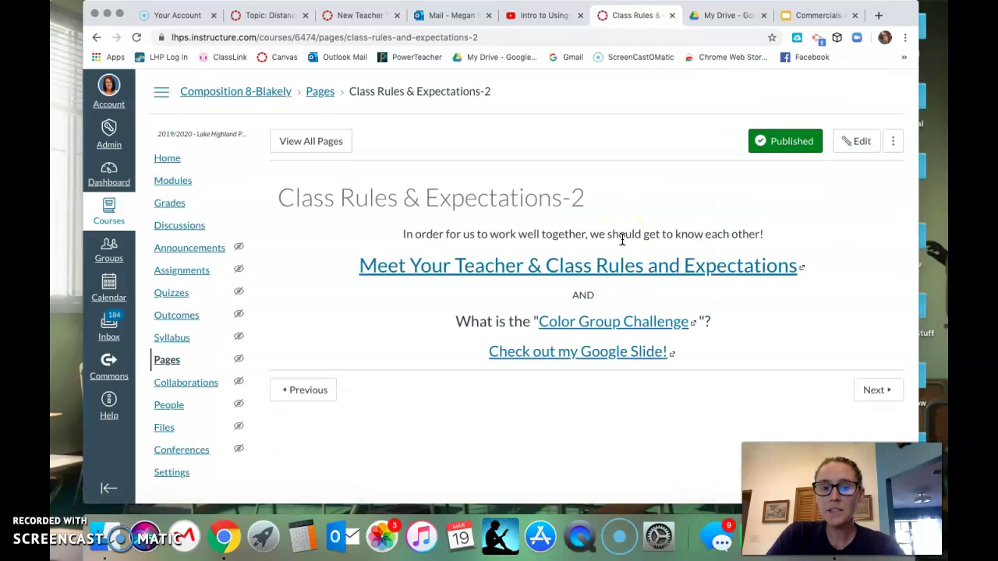
{"action": "left_click", "coordinate": [566, 351]}
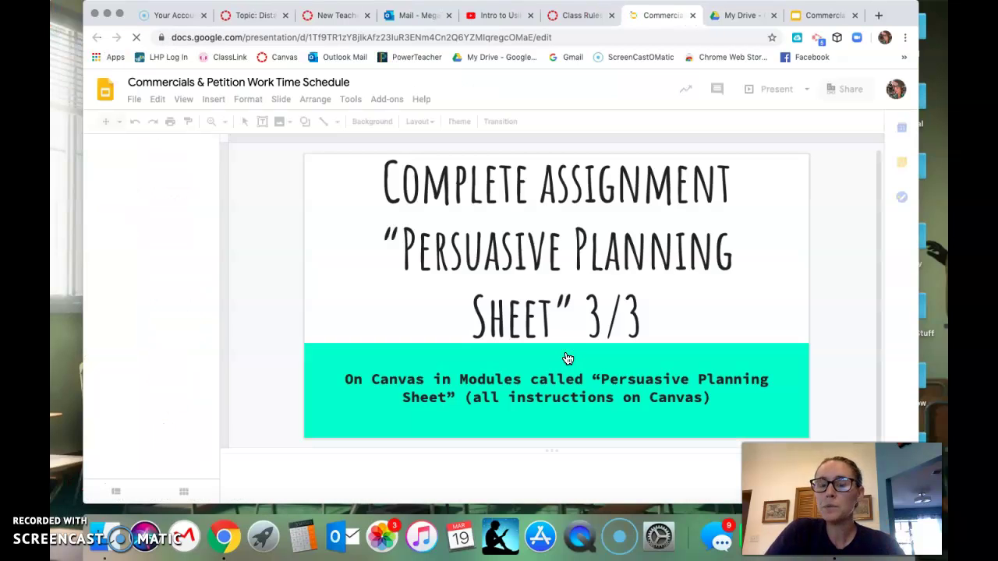
{"action": "left_click", "coordinate": [692, 16]}
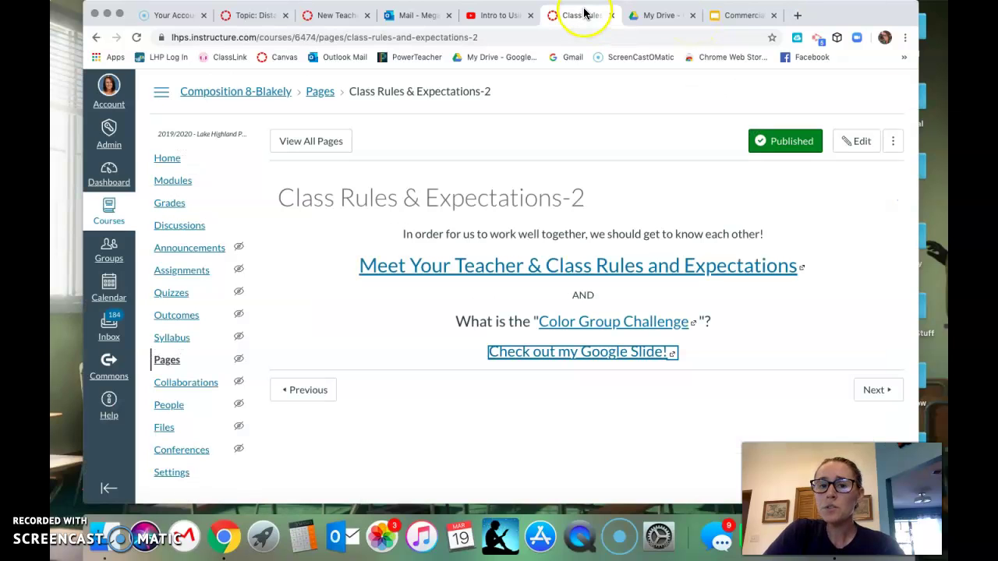
Step: Edit the Class Rules & Expectations-2 page again and remove the link from "Check out my Google Slide!"
{"action": "left_click", "coordinate": [858, 142]}
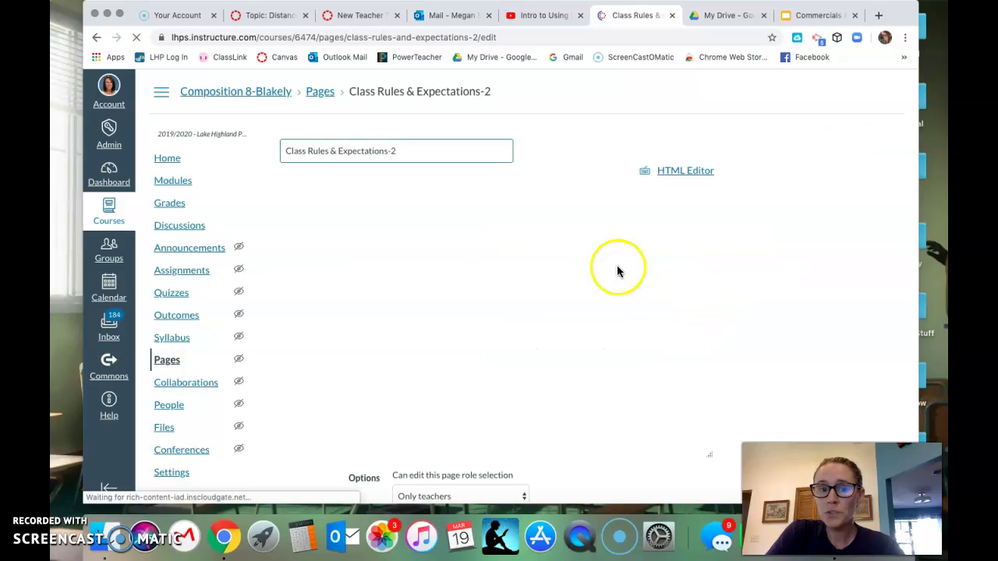
{"action": "left_click_drag", "start_coordinate": [597, 399], "coordinate": [394, 397]}
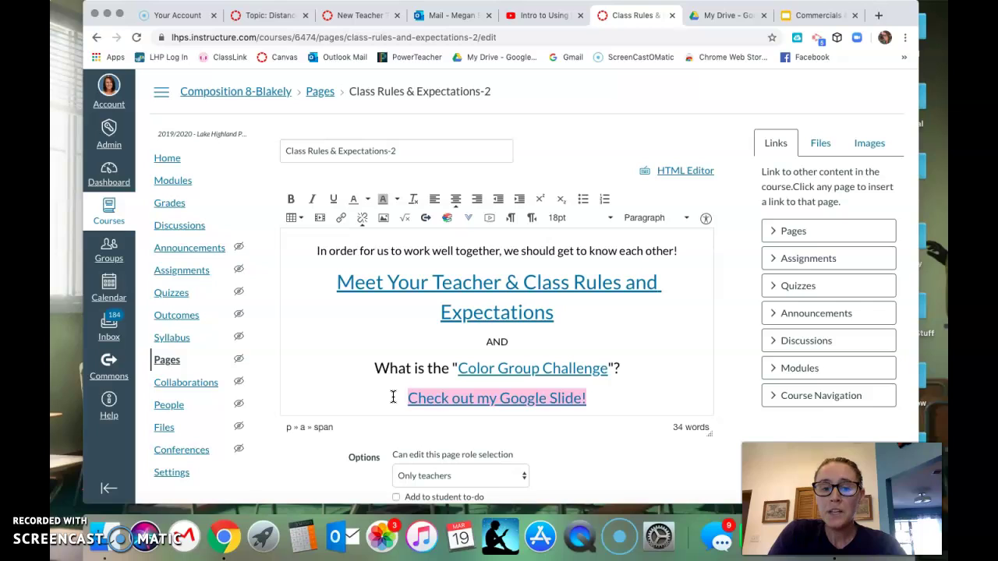
{"action": "left_click", "coordinate": [591, 395]}
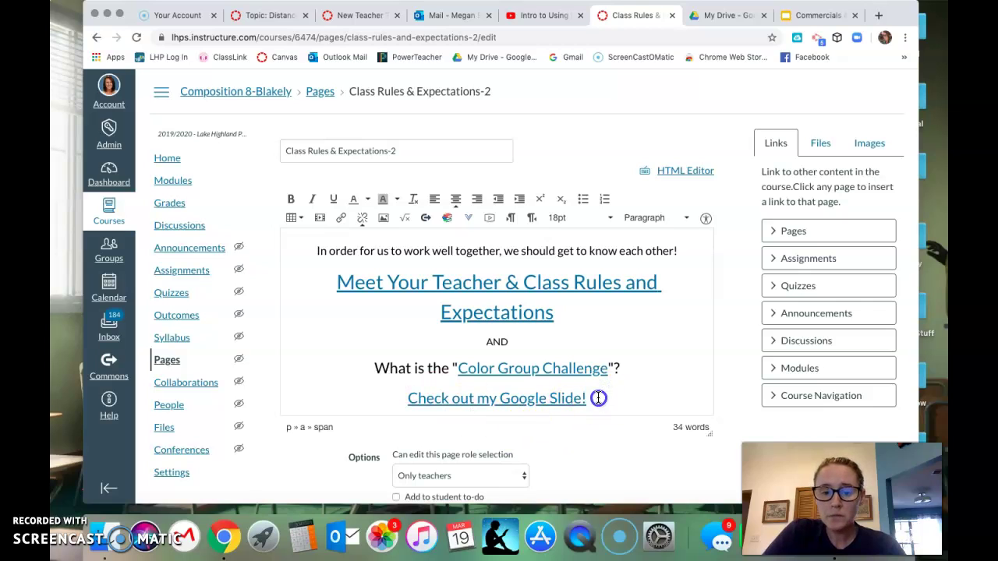
{"action": "left_click_drag", "start_coordinate": [597, 398], "coordinate": [426, 403]}
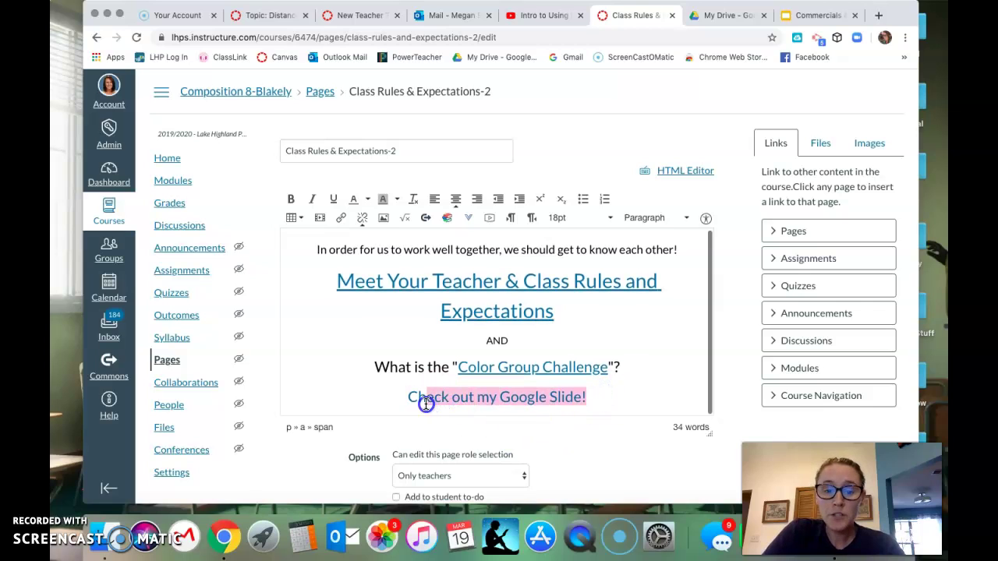
{"action": "left_click", "coordinate": [363, 220]}
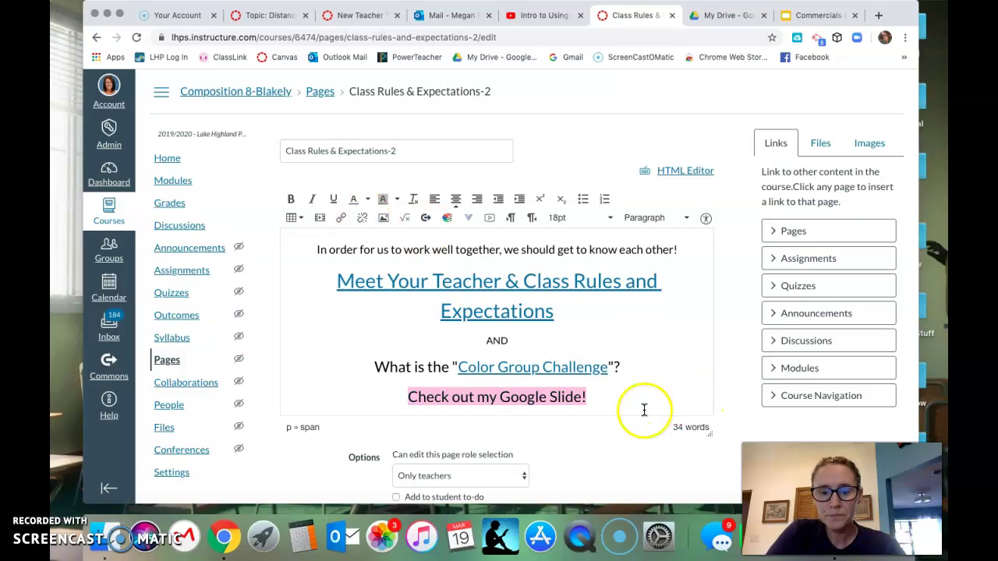
Step: Replace "Google Slide" with "PowerPoint" so that the last line reads "Check out my PowerPoint!"
{"action": "left_click", "coordinate": [608, 394]}
{"action": "left_click_drag", "start_coordinate": [581, 395], "coordinate": [496, 396]}
{"action": "type", "text": "PowerPoint"}
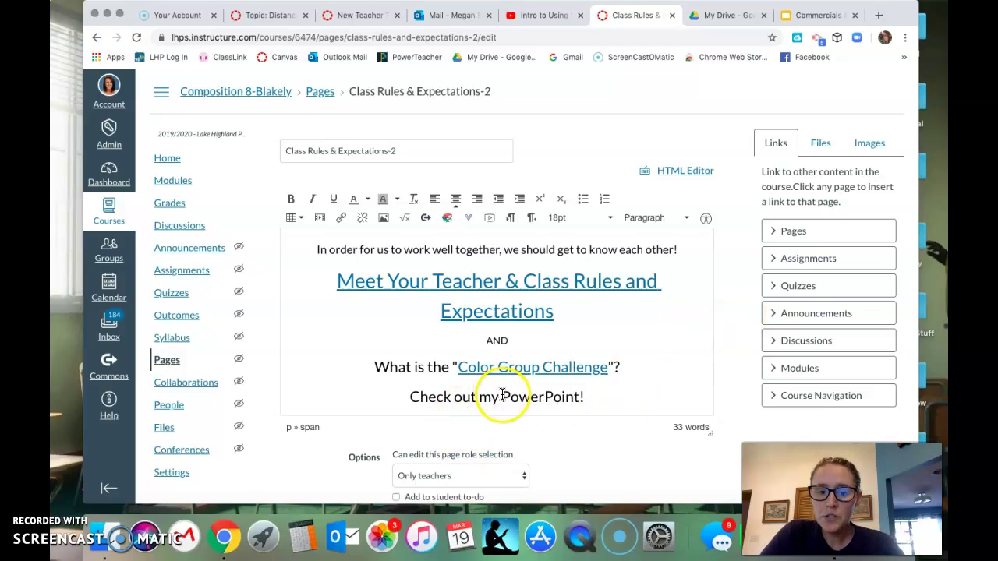
Step: Select the text "Check out my PowerPoint!" and start a new file upload from the course files list
{"action": "left_click_drag", "start_coordinate": [409, 397], "coordinate": [585, 397]}
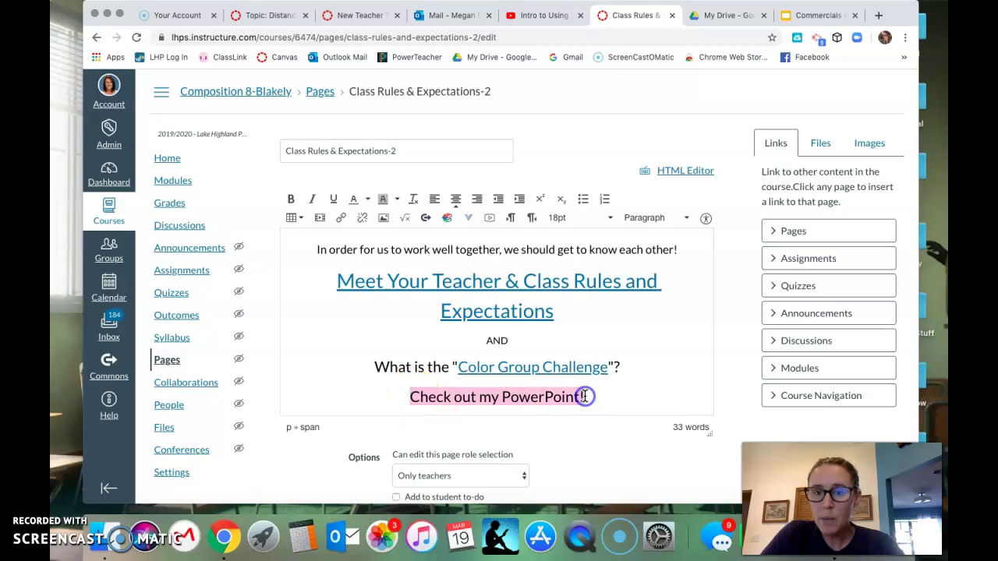
{"action": "left_click", "coordinate": [820, 146]}
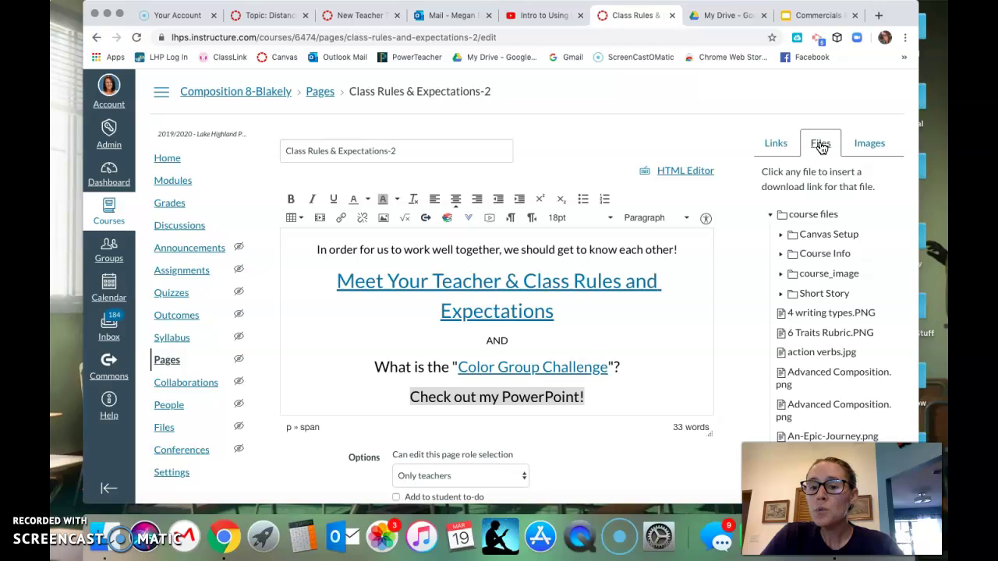
{"action": "scroll", "coordinate": [879, 278], "scroll_direction": "down", "scroll_amount": 5}
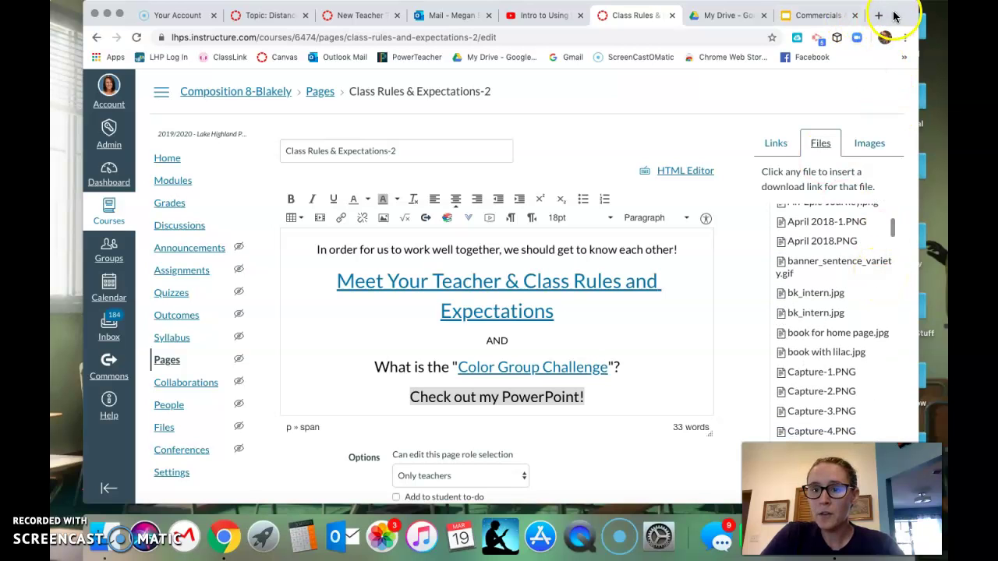
{"action": "left_click_drag", "start_coordinate": [886, 27], "coordinate": [686, 26]}
{"action": "scroll", "coordinate": [685, 429], "scroll_direction": "down", "scroll_amount": 20}
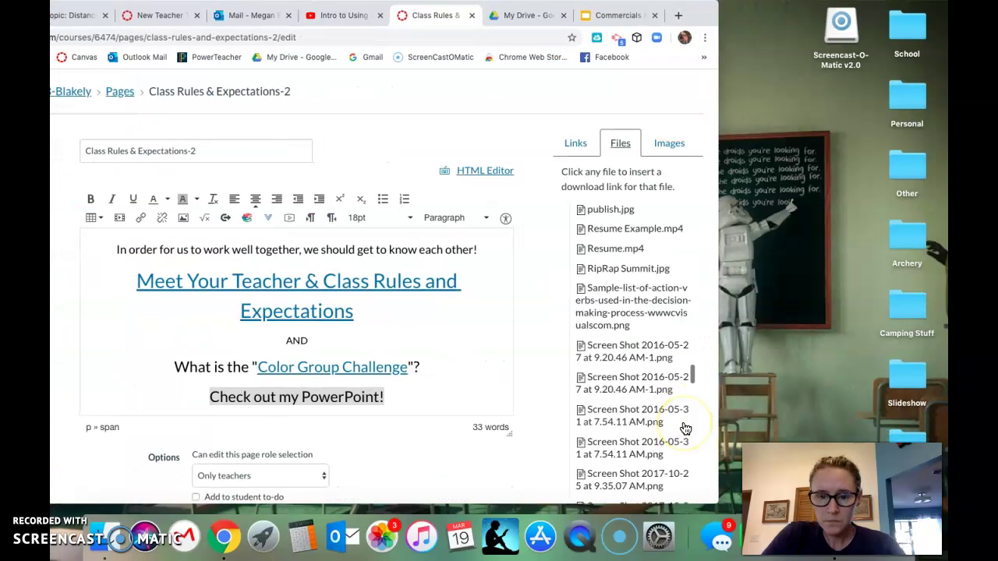
{"action": "scroll", "coordinate": [685, 429], "scroll_direction": "down", "scroll_amount": 5}
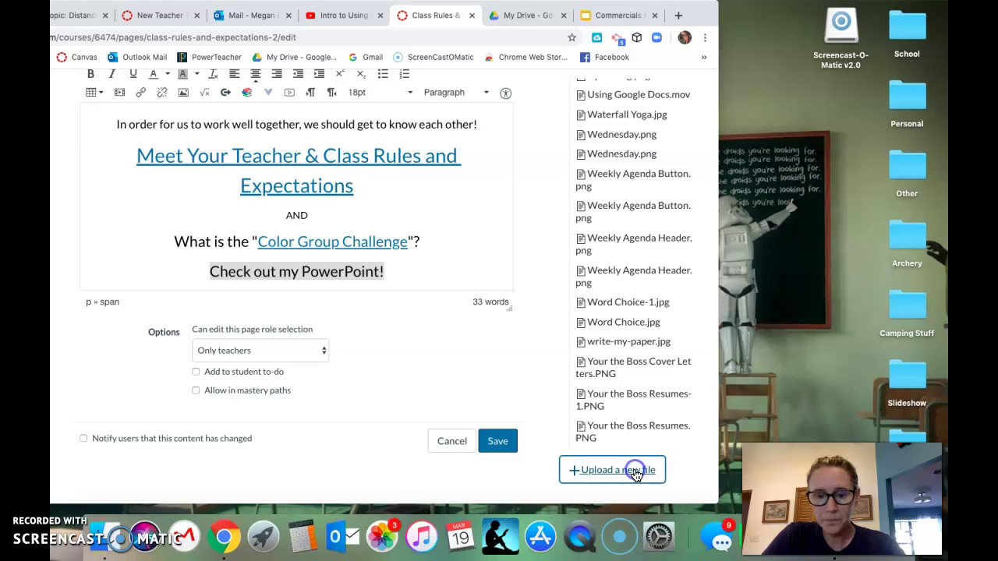
{"action": "scroll", "coordinate": [636, 476], "scroll_direction": "down", "scroll_amount": 3}
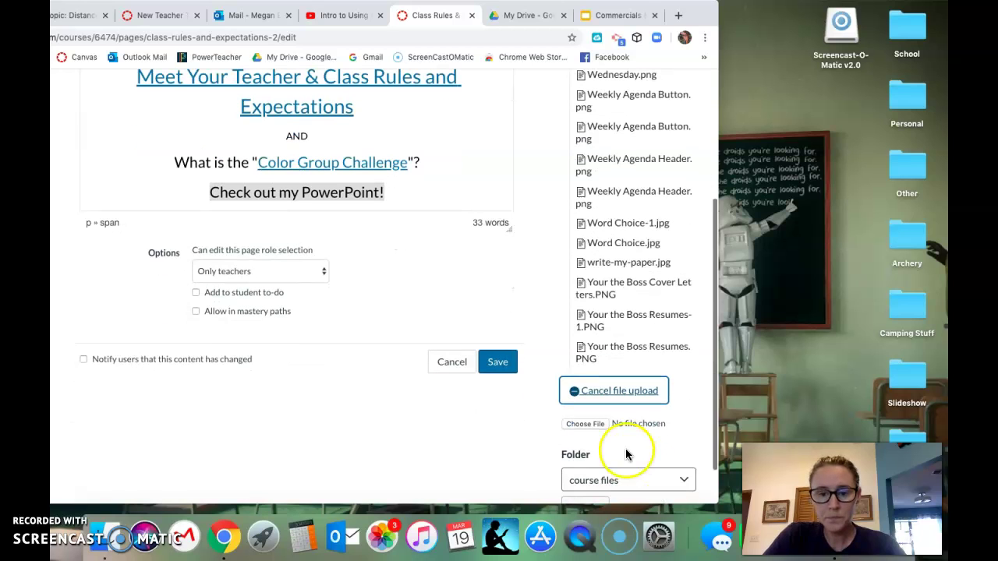
Step: Upload IMG_8467.PNG from the Desktop's Slideshow folder to course files as the link target for "Check out my PowerPoint!"
{"action": "left_click", "coordinate": [590, 423]}
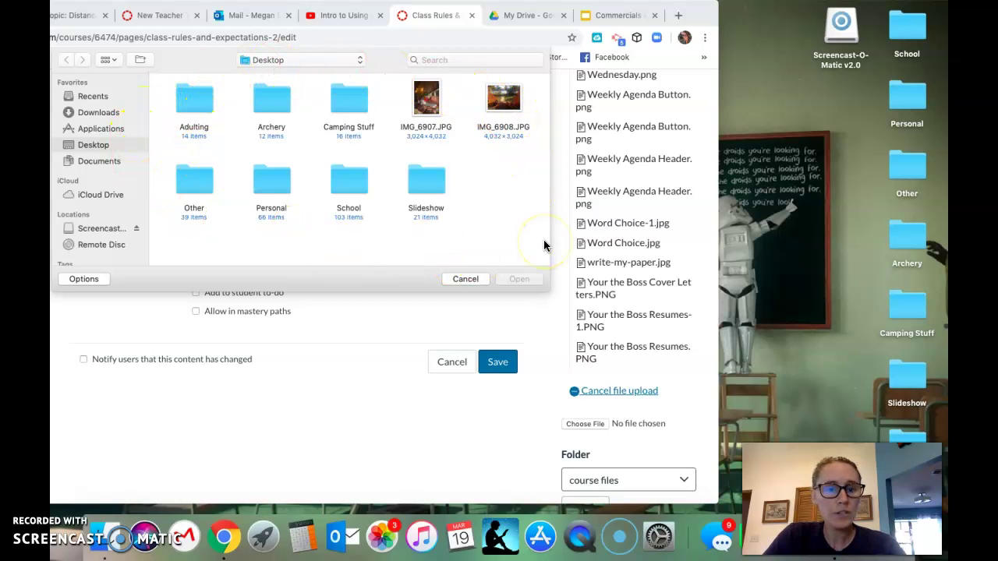
{"action": "double_click", "coordinate": [423, 180]}
{"action": "scroll", "coordinate": [462, 211], "scroll_direction": "down", "scroll_amount": 10}
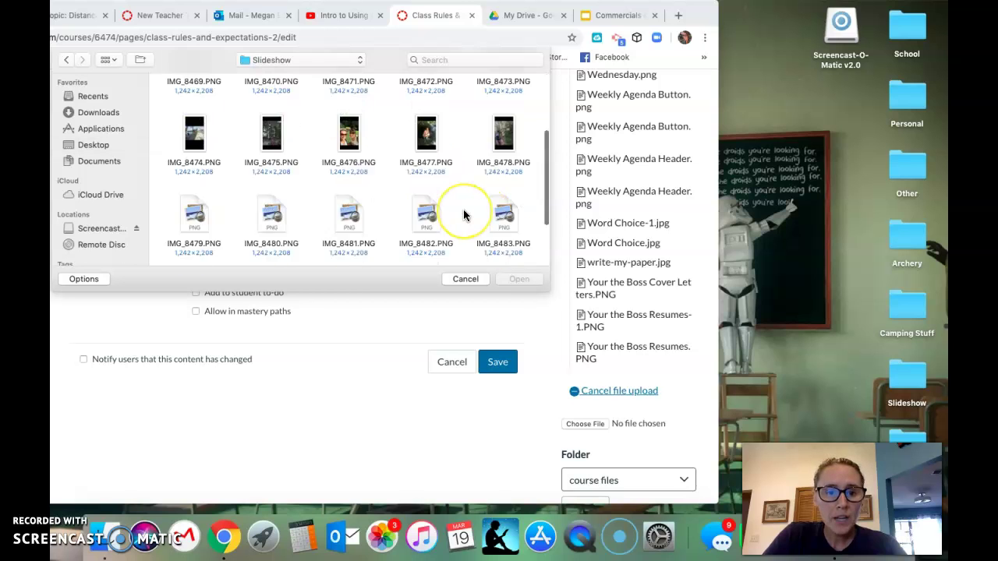
{"action": "scroll", "coordinate": [463, 210], "scroll_direction": "up", "scroll_amount": 10}
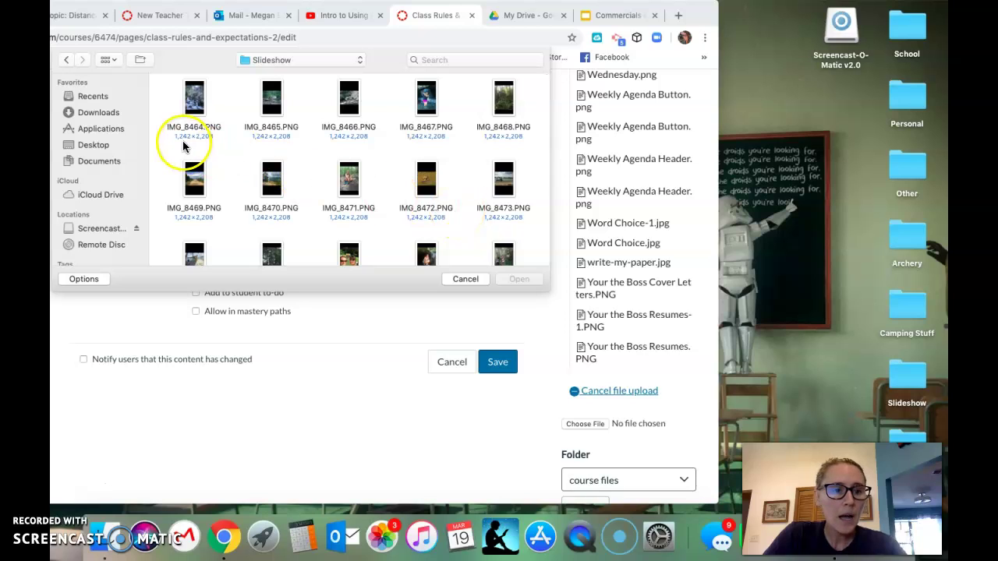
{"action": "left_click", "coordinate": [431, 102]}
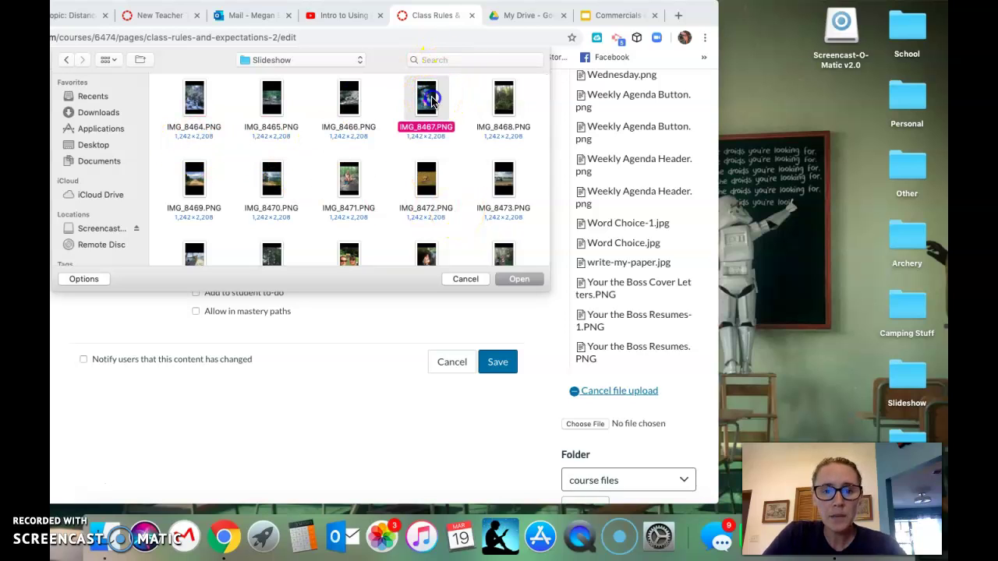
{"action": "left_click", "coordinate": [519, 280]}
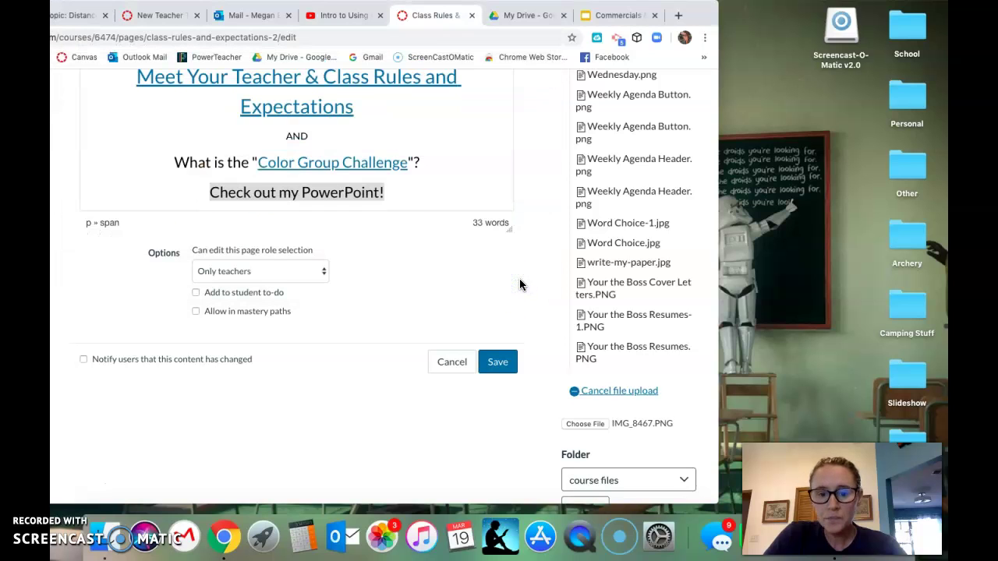
{"action": "scroll", "coordinate": [638, 458], "scroll_direction": "down", "scroll_amount": 3}
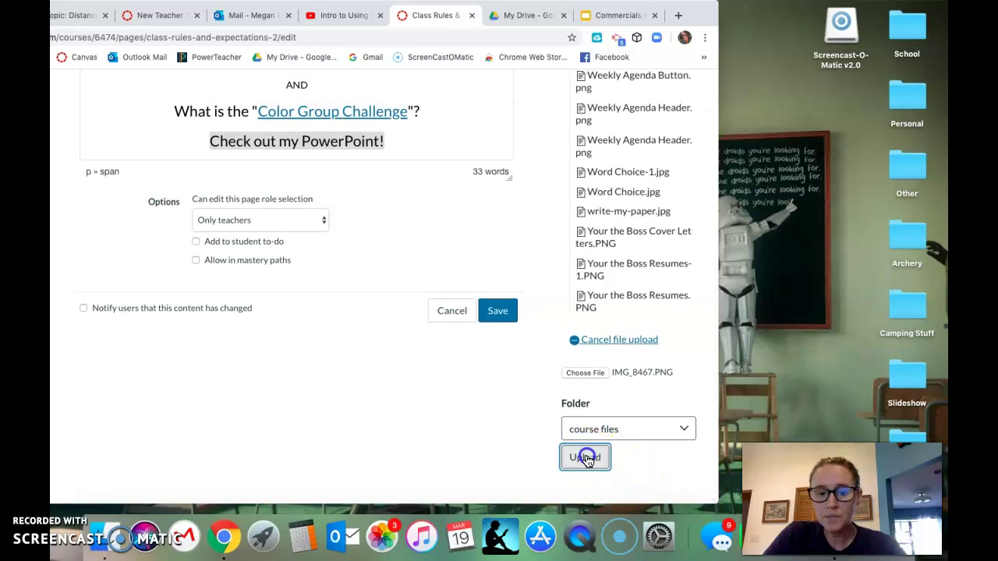
{"action": "left_click", "coordinate": [585, 457]}
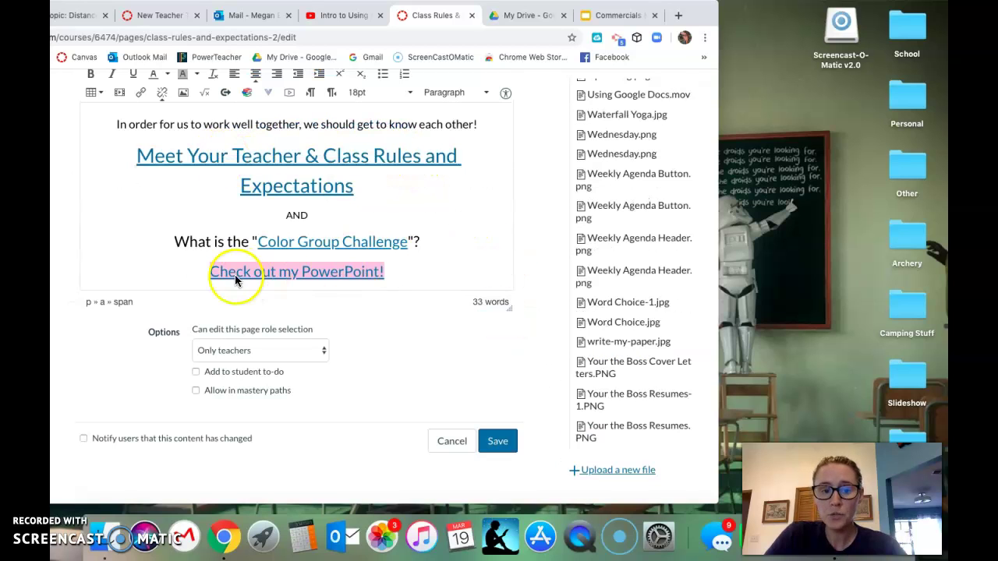
Step: Deselect the linked text and save the Class Rules & Expectations-2 page
{"action": "left_click", "coordinate": [426, 269]}
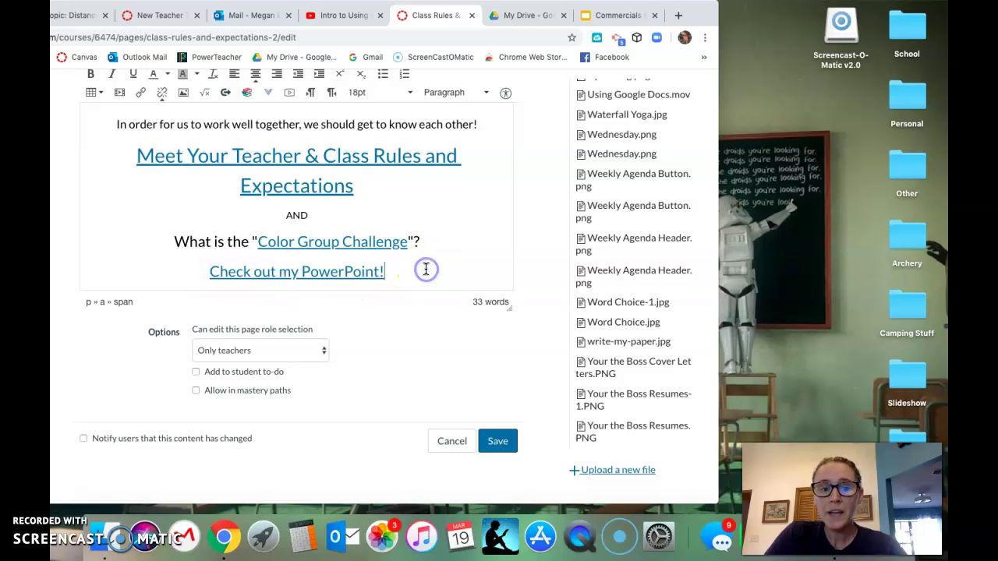
{"action": "left_click", "coordinate": [507, 450]}
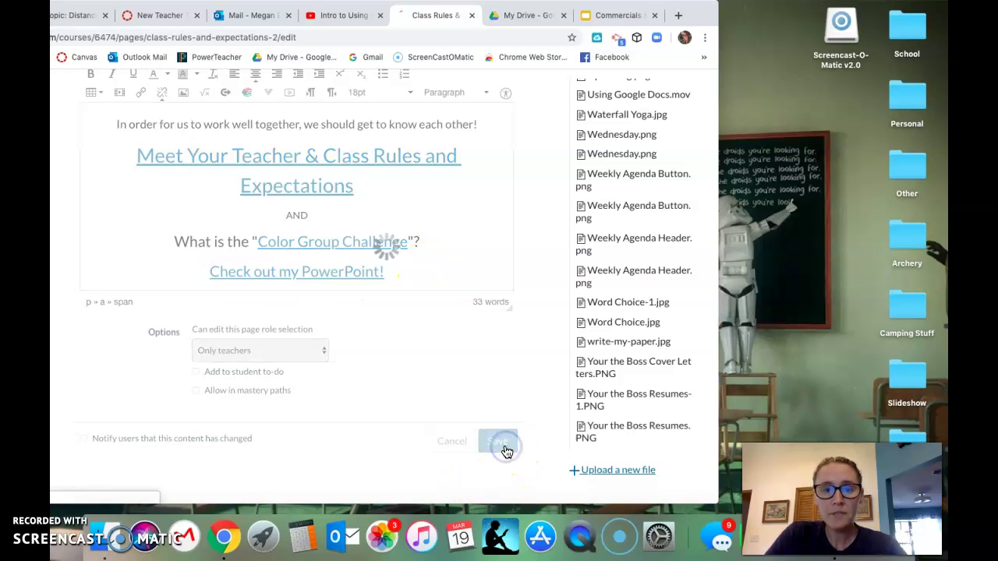
{"action": "left_click_drag", "start_coordinate": [707, 18], "coordinate": [887, 21]}
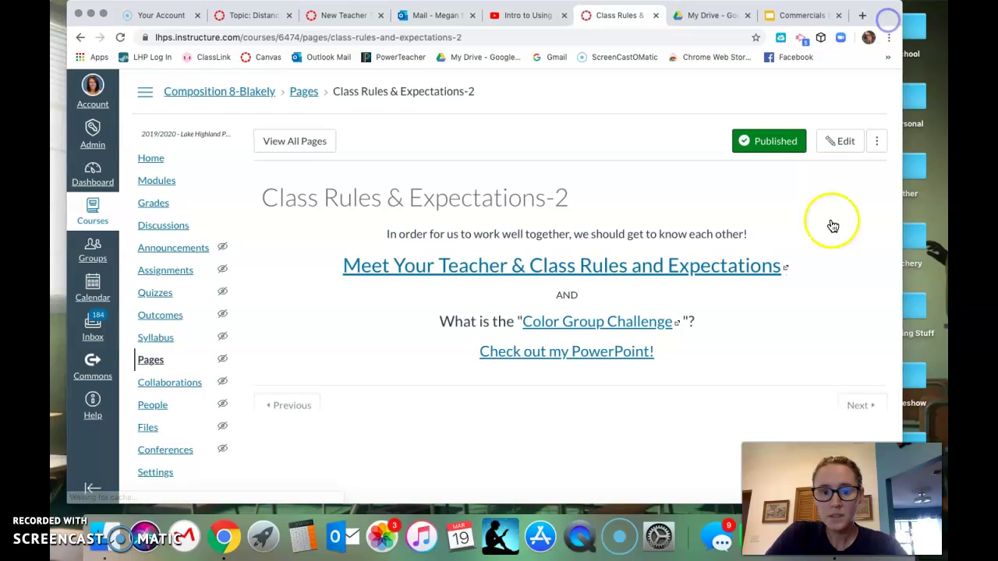
Step: Test the "Check out my PowerPoint!" link by opening the downloaded IMG_8467.PNG, and close the image
{"action": "left_click", "coordinate": [591, 355]}
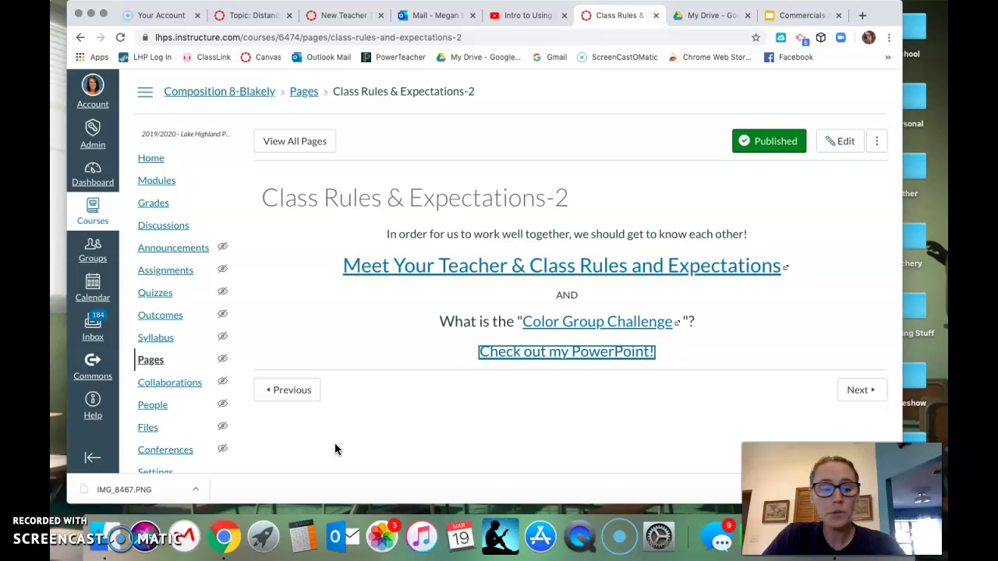
{"action": "left_click", "coordinate": [160, 491]}
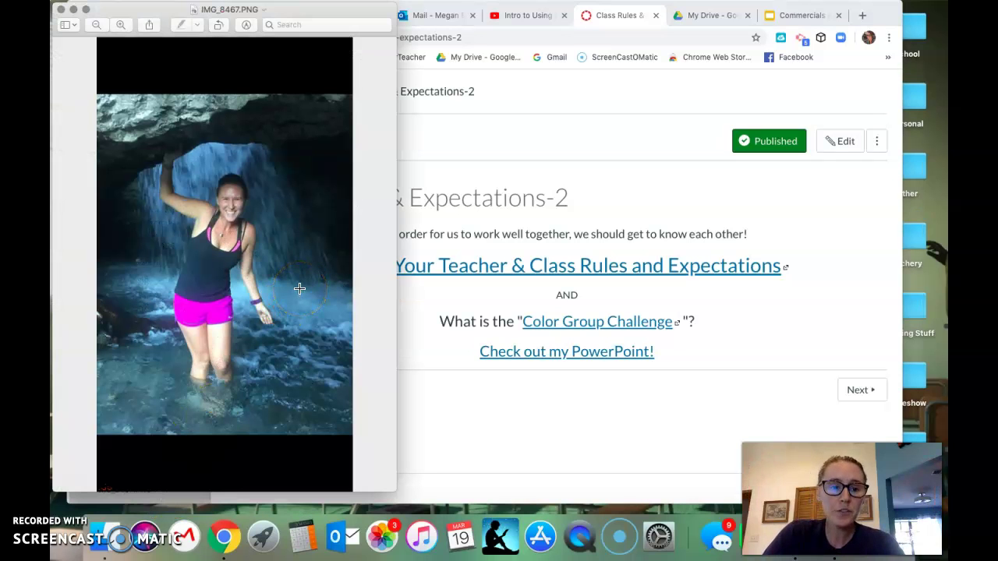
{"action": "left_click", "coordinate": [62, 10]}
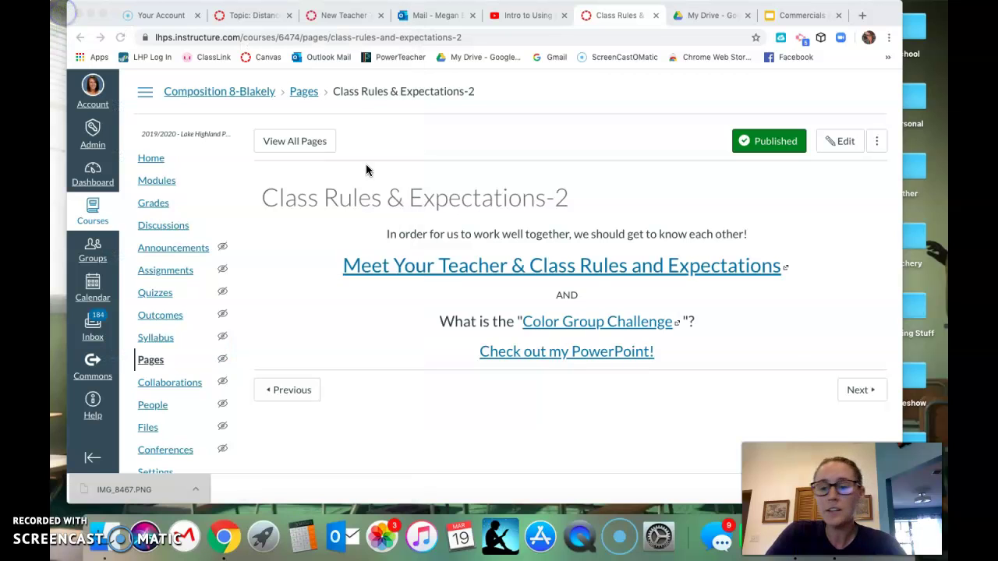
Step: Edit the Class Rules & Expectations-2 page to delete the "Check out my PowerPoint!" line and save it
{"action": "left_click", "coordinate": [845, 143]}
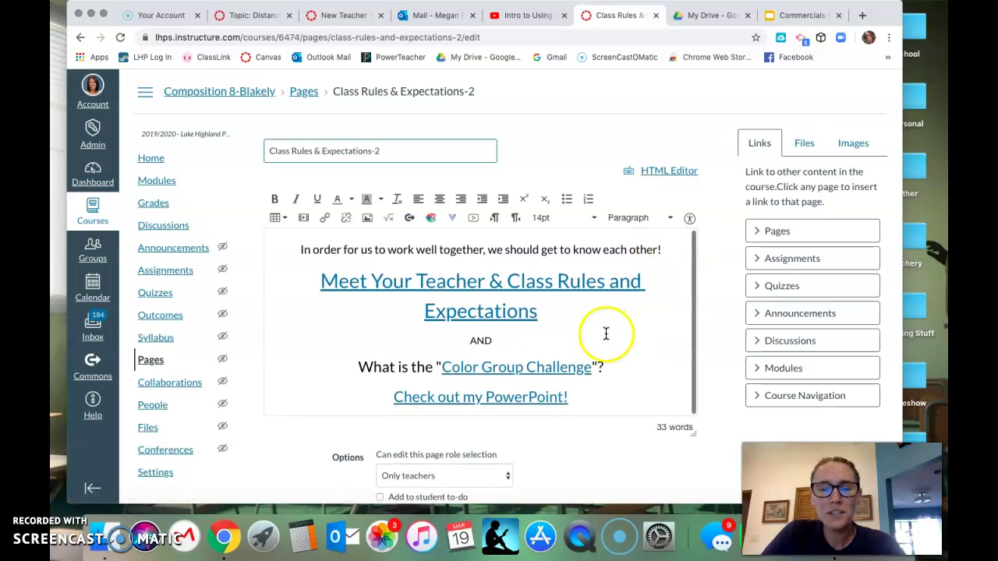
{"action": "left_click", "coordinate": [620, 389]}
{"action": "left_click_drag", "start_coordinate": [620, 389], "coordinate": [622, 368]}
{"action": "key", "text": "BackSpace"}
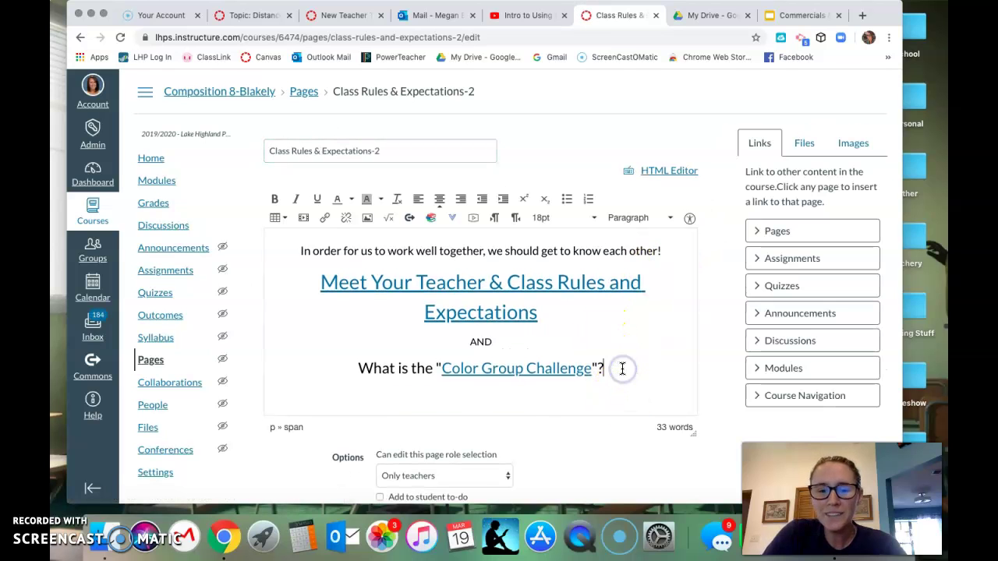
{"action": "scroll", "coordinate": [677, 459], "scroll_direction": "down", "scroll_amount": 3}
{"action": "left_click", "coordinate": [680, 469]}
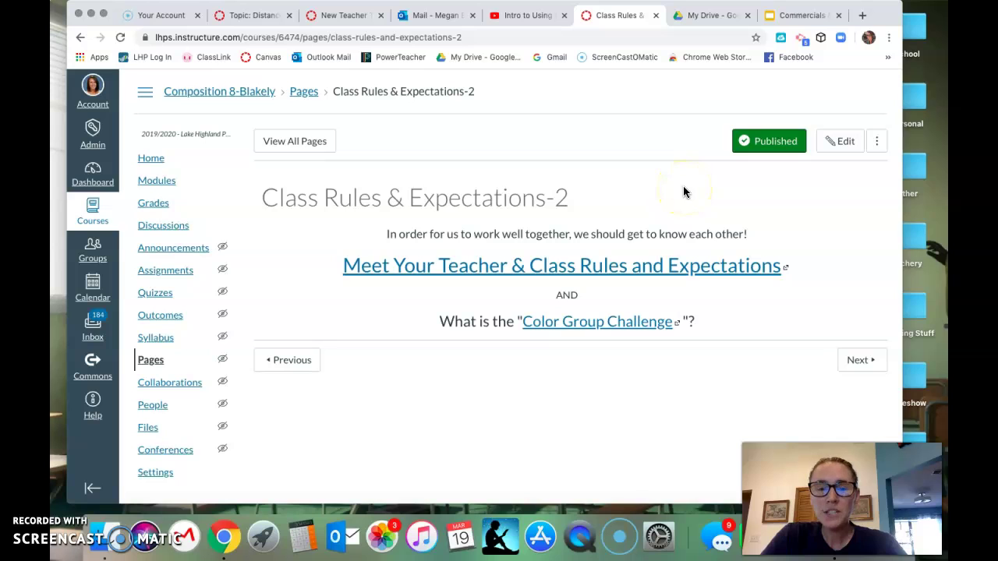
Step: Go to the next module item, Intro Unit Participation, and look over the assignment's description
{"action": "left_click", "coordinate": [854, 363]}
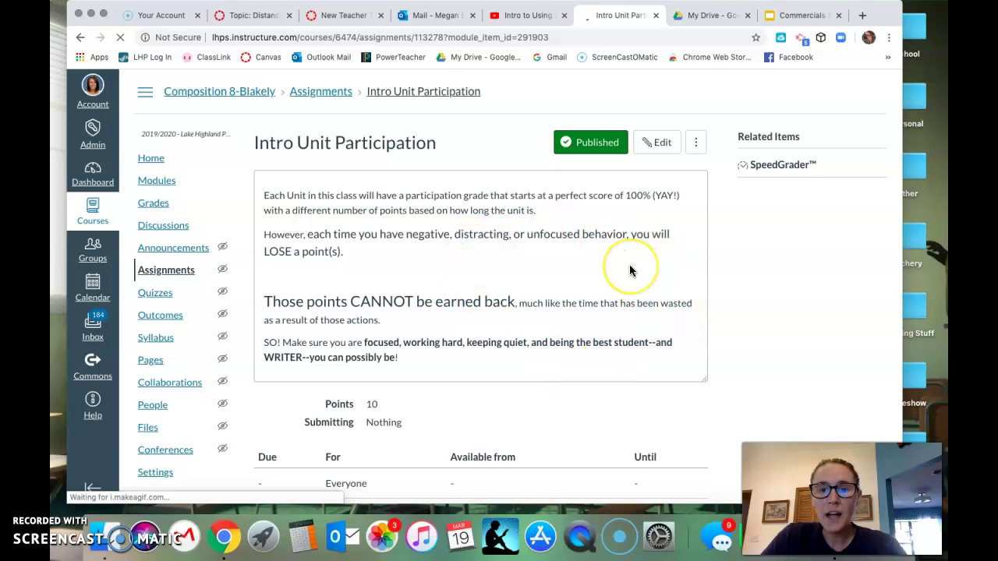
{"action": "scroll", "coordinate": [630, 272], "scroll_direction": "down", "scroll_amount": 3}
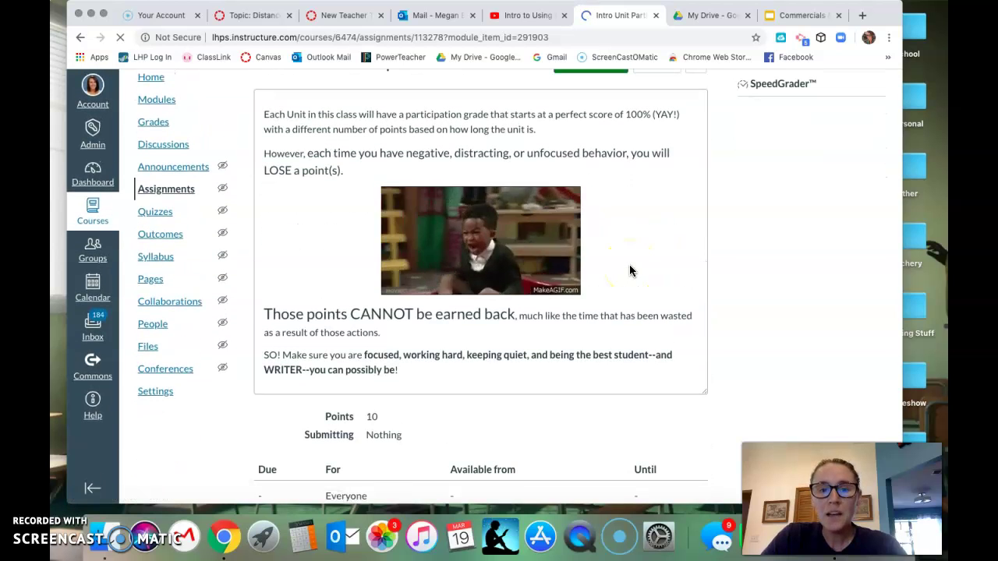
{"action": "scroll", "coordinate": [630, 270], "scroll_direction": "up", "scroll_amount": 3}
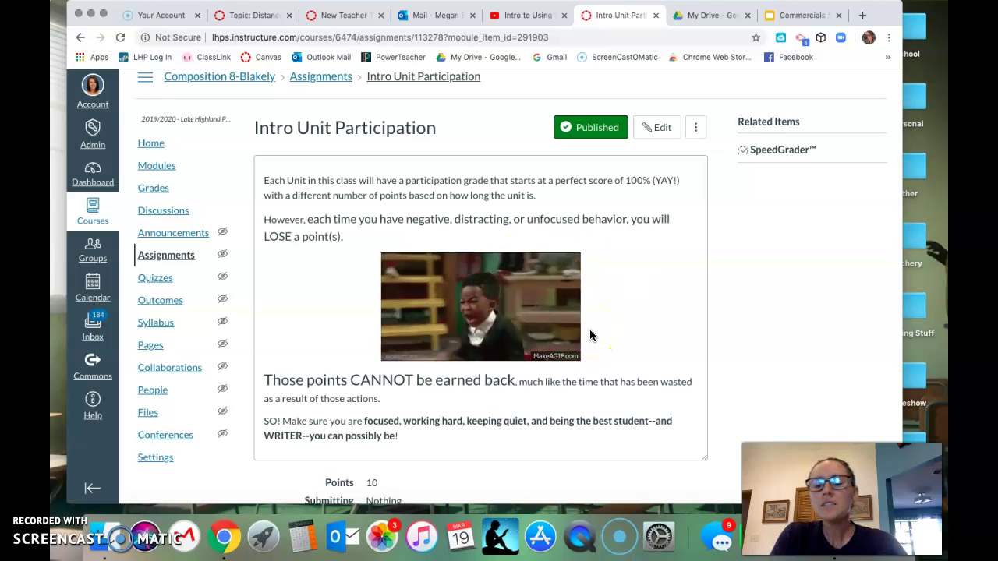
Step: Open the Intro Unit Participation assignment for editing and add a centered blank line at the end of its description
{"action": "left_click", "coordinate": [668, 154]}
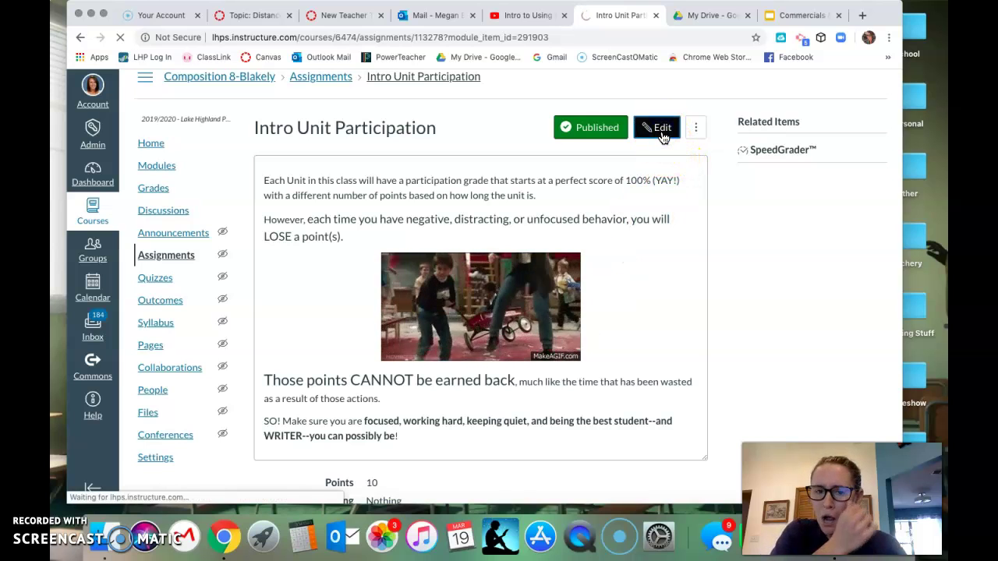
{"action": "left_click", "coordinate": [659, 127]}
{"action": "left_click", "coordinate": [659, 152]}
{"action": "left_click", "coordinate": [592, 312]}
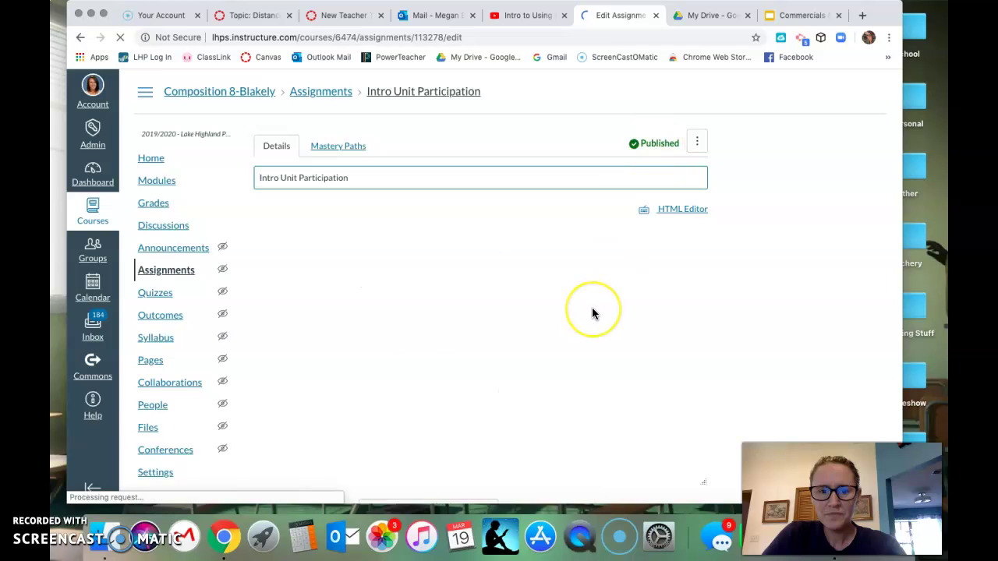
{"action": "scroll", "coordinate": [616, 405], "scroll_direction": "down", "scroll_amount": 5}
{"action": "left_click", "coordinate": [552, 431]}
{"action": "key", "text": "Return"}
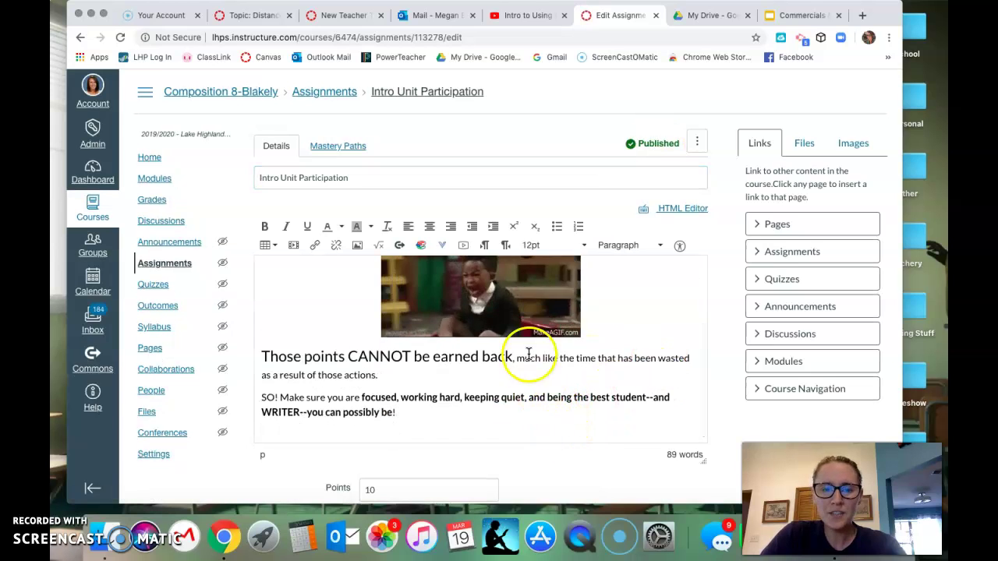
{"action": "left_click", "coordinate": [430, 226]}
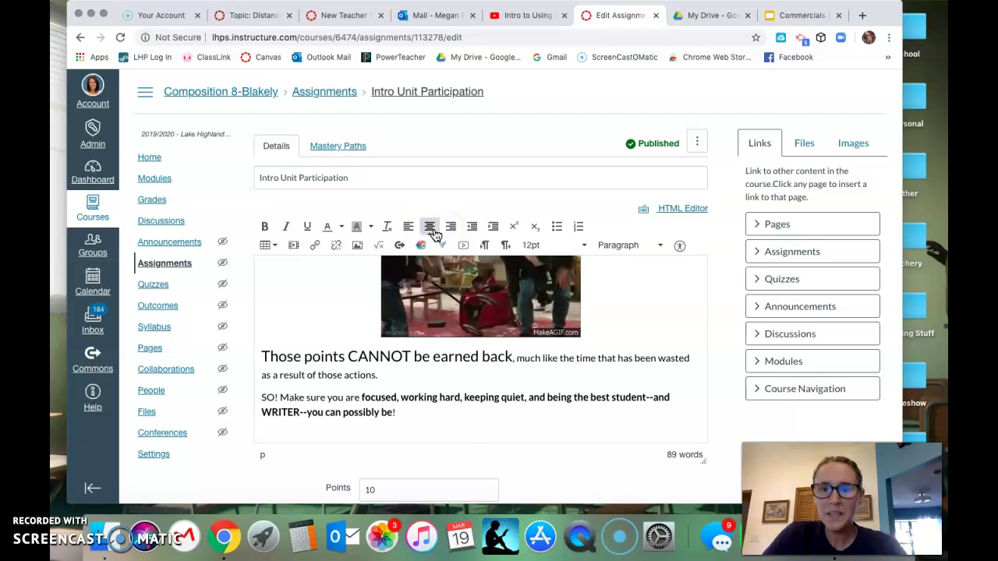
Step: Search Google Images in a new tab for "theatre gif" and open the "Musical theatre GIFs" result with the red-dressed performer
{"action": "left_click", "coordinate": [862, 15]}
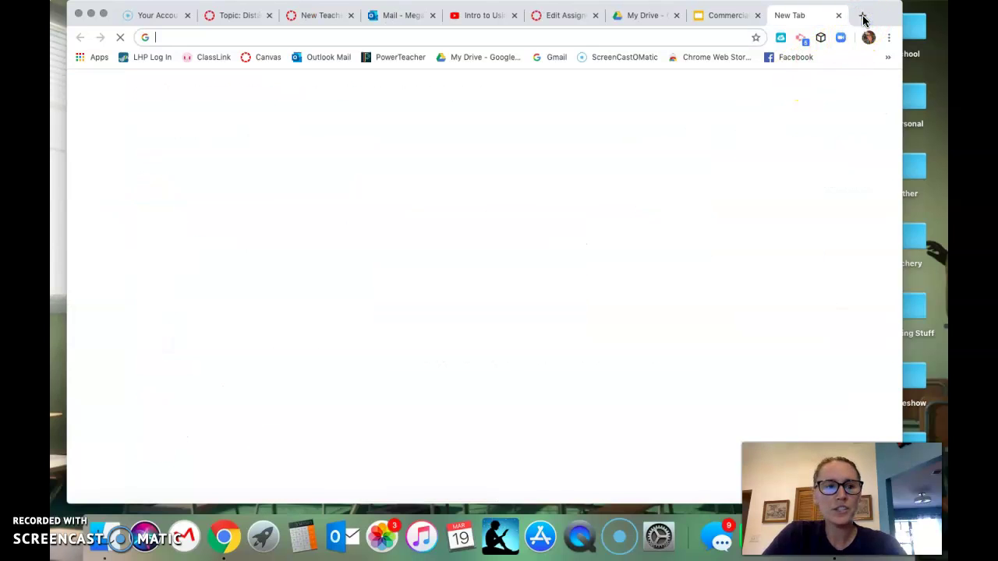
{"action": "type", "text": "theat"}
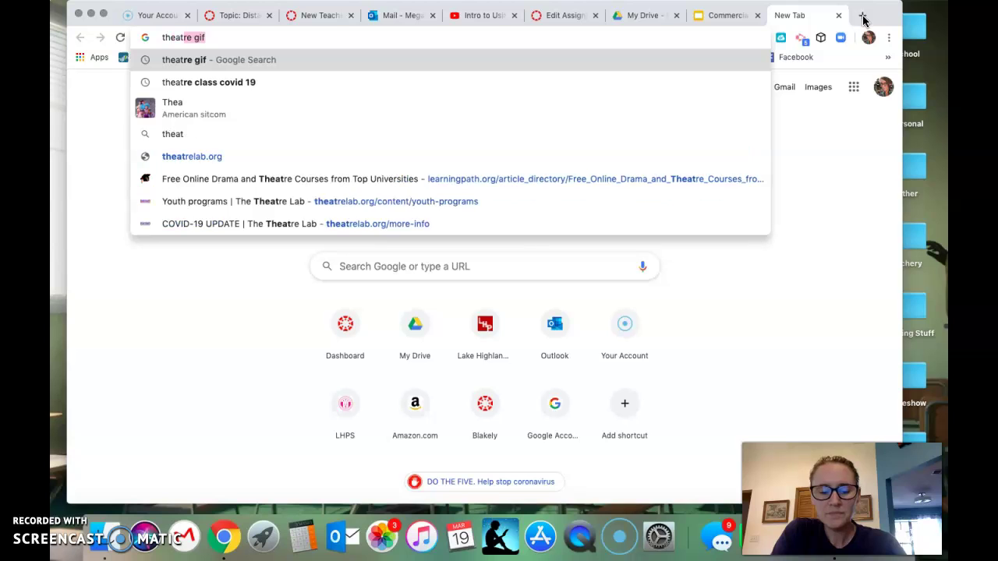
{"action": "type", "text": "re gif"}
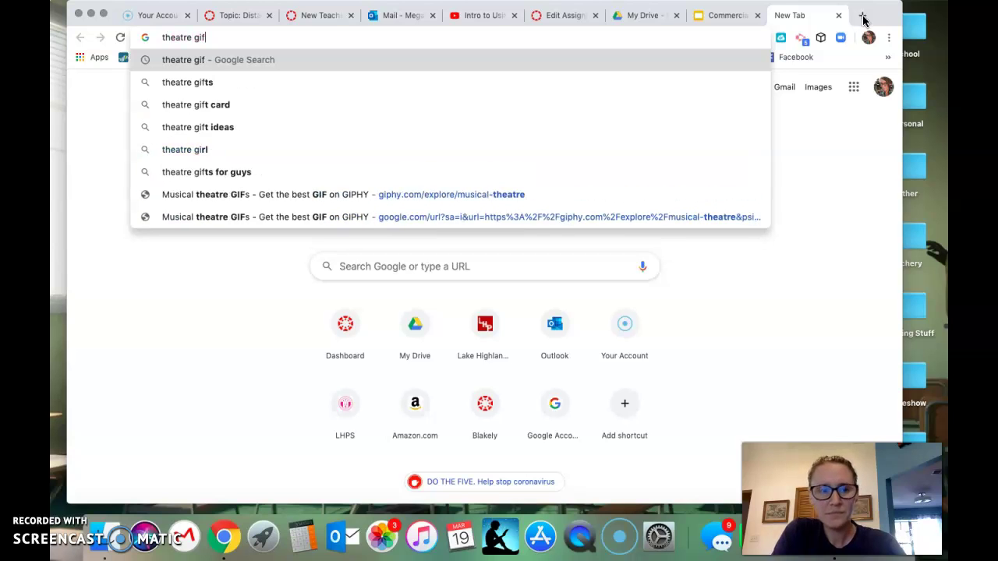
{"action": "key", "text": "Return"}
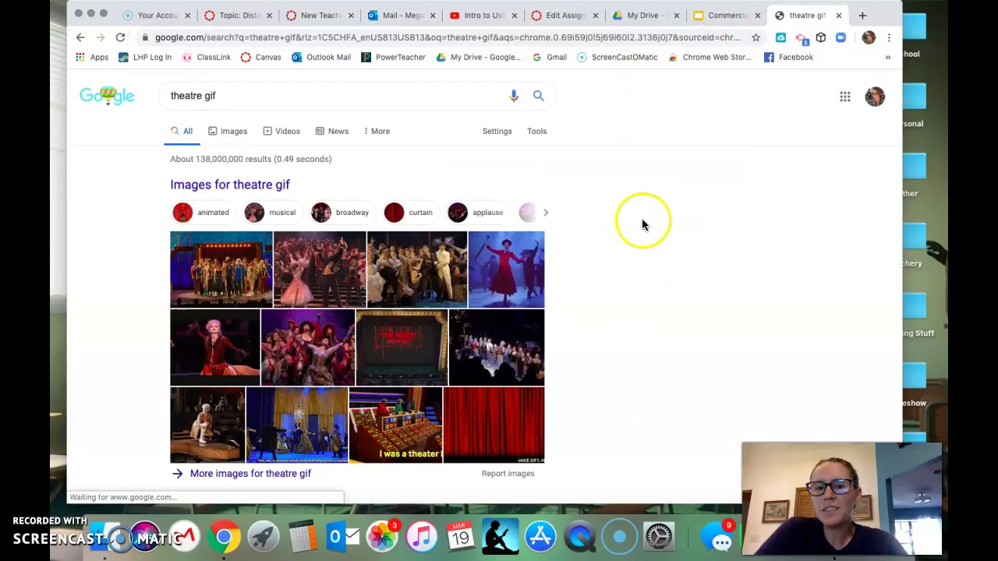
{"action": "left_click", "coordinate": [234, 133]}
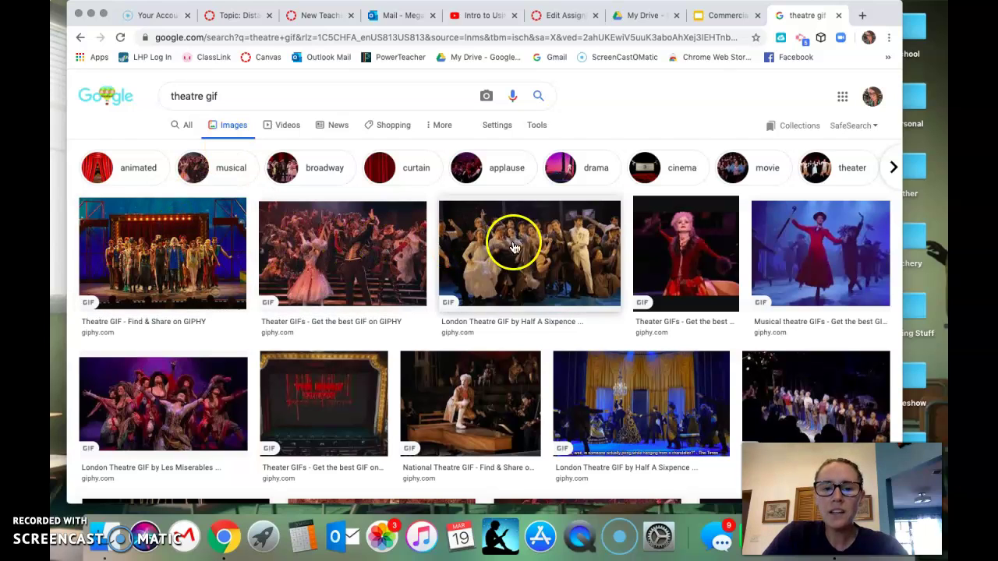
{"action": "left_click", "coordinate": [804, 256]}
{"action": "left_click", "coordinate": [766, 113]}
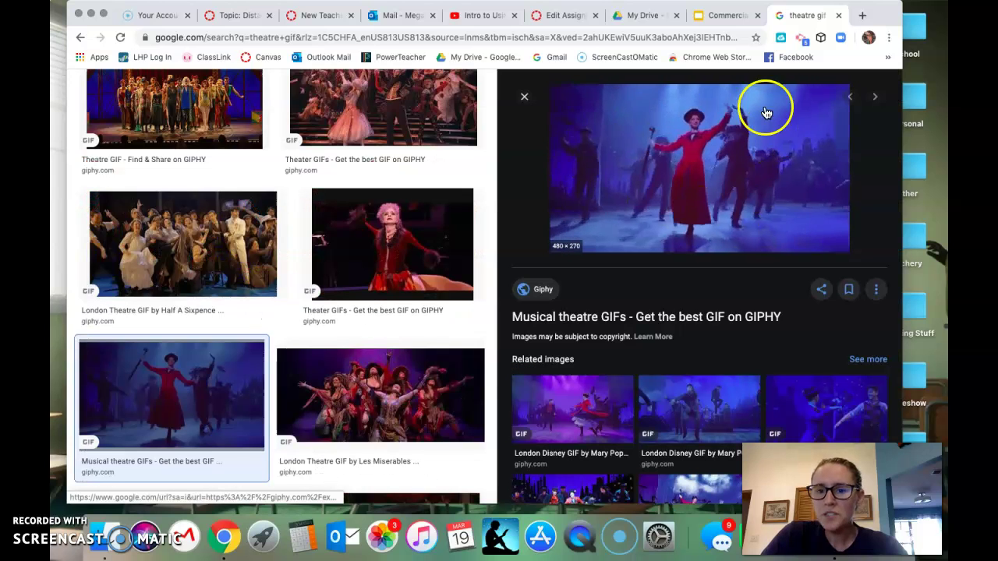
Step: Copy the Musical theatre GIF of the red-dressed performer and paste it at the end of the Intro Unit Participation assignment's description
{"action": "right_click", "coordinate": [685, 174]}
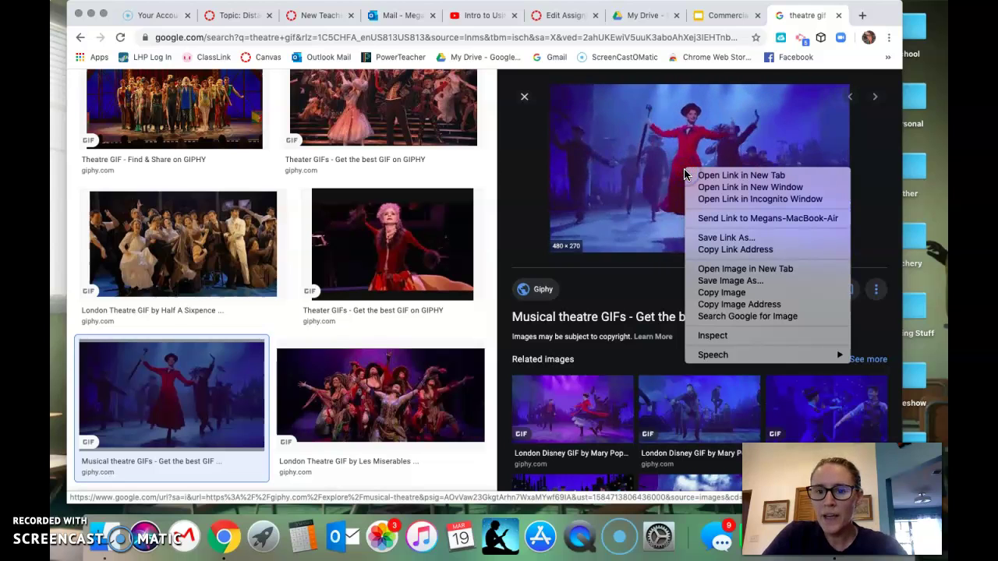
{"action": "left_click", "coordinate": [746, 295]}
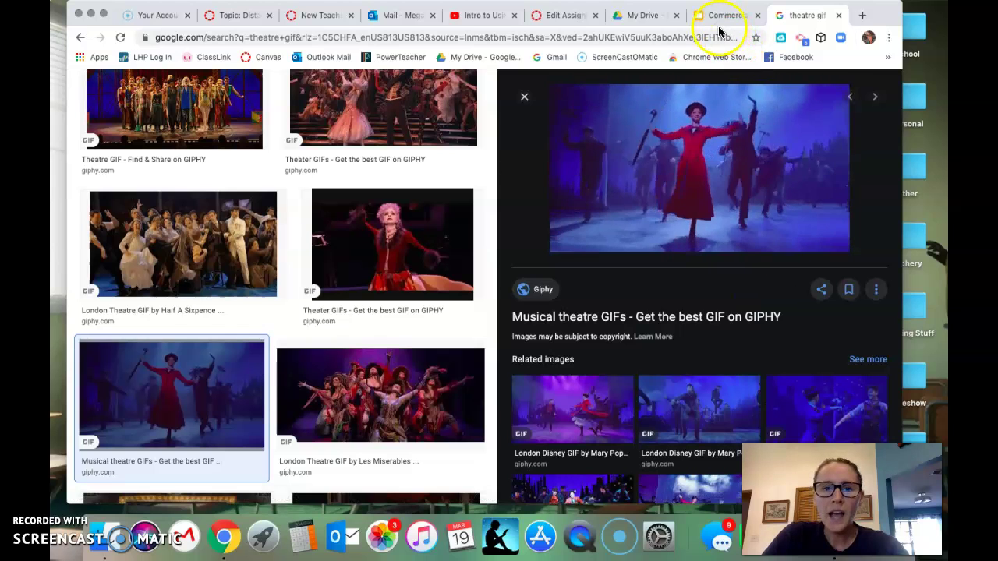
{"action": "left_click", "coordinate": [569, 19]}
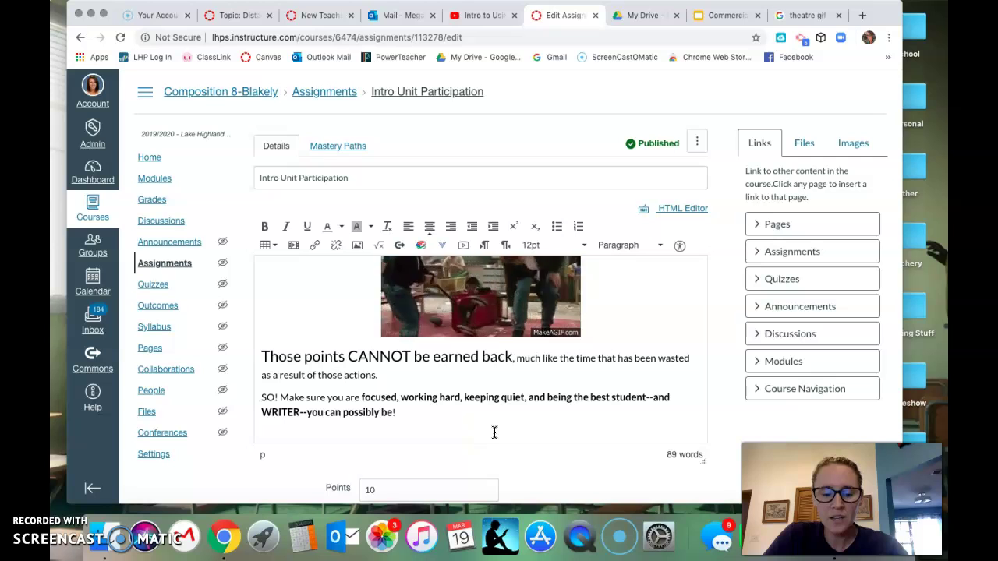
{"action": "key", "text": "super+v"}
{"action": "scroll", "coordinate": [572, 363], "scroll_direction": "down", "scroll_amount": 3}
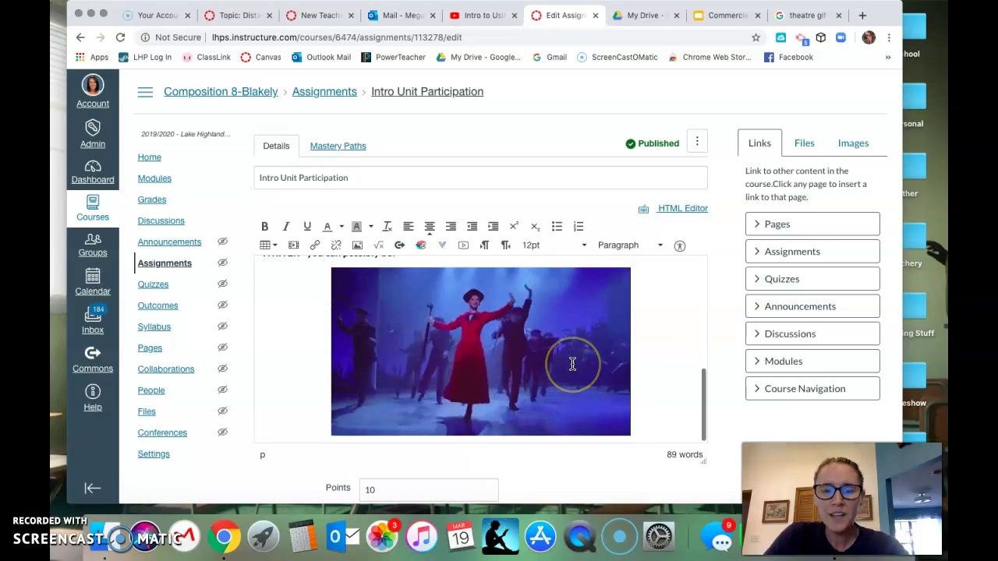
{"action": "left_click", "coordinate": [647, 395]}
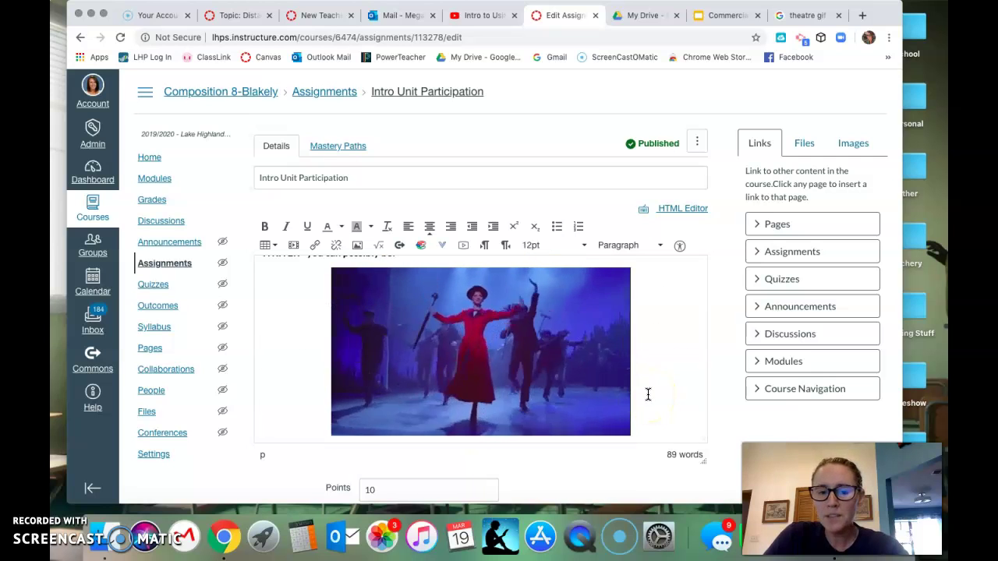
{"action": "left_click", "coordinate": [646, 400]}
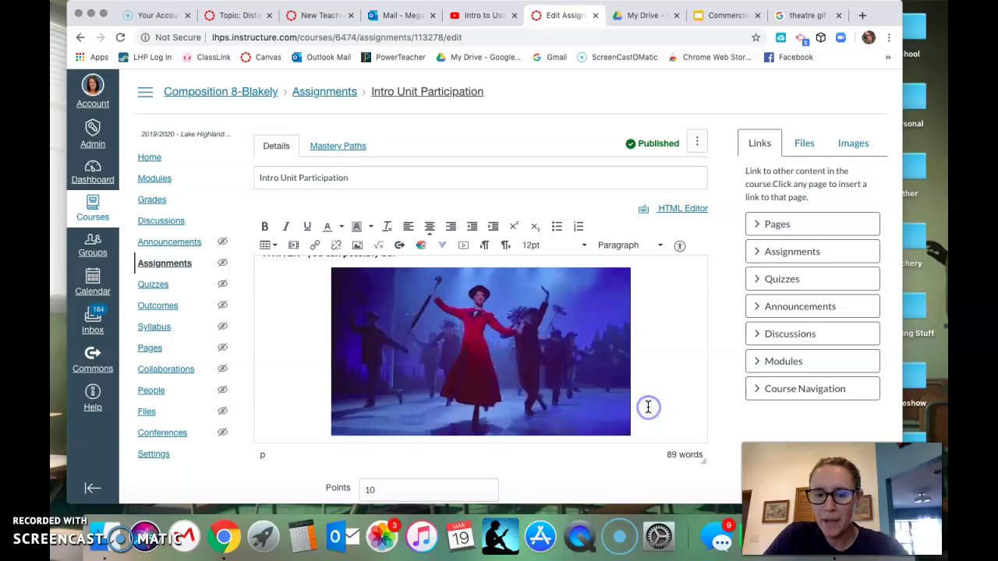
Step: Delete the pasted theatre GIF and its line from the description and save the Intro Unit Participation assignment
{"action": "scroll", "coordinate": [648, 404], "scroll_direction": "up", "scroll_amount": 1}
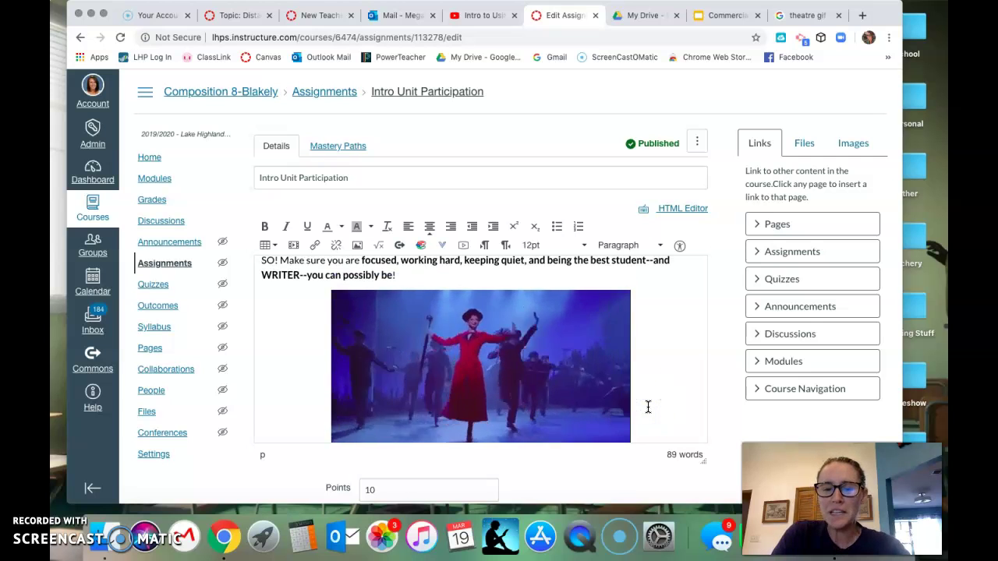
{"action": "key", "text": "BackSpace"}
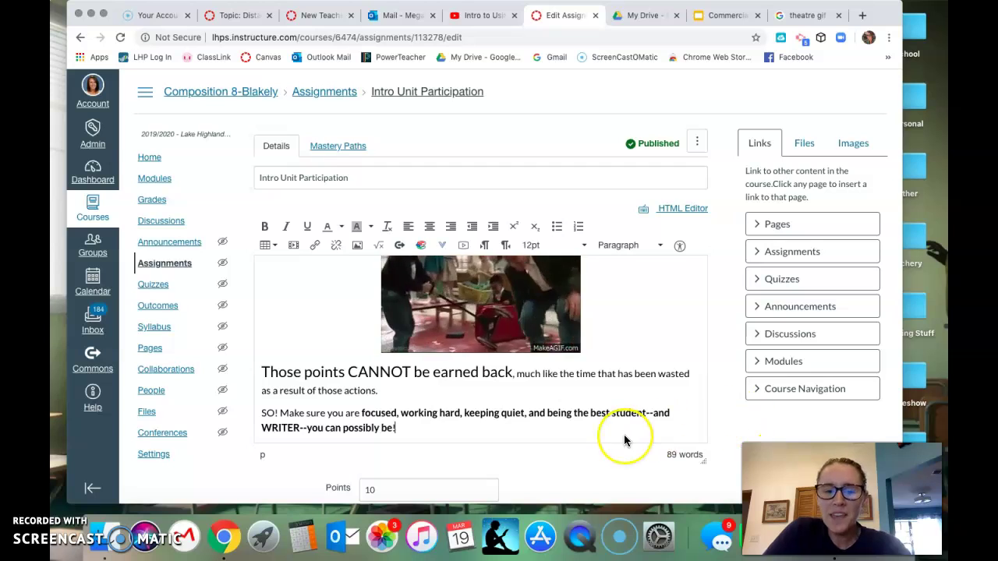
{"action": "scroll", "coordinate": [624, 436], "scroll_direction": "down", "scroll_amount": 3}
{"action": "scroll", "coordinate": [623, 439], "scroll_direction": "down", "scroll_amount": 8}
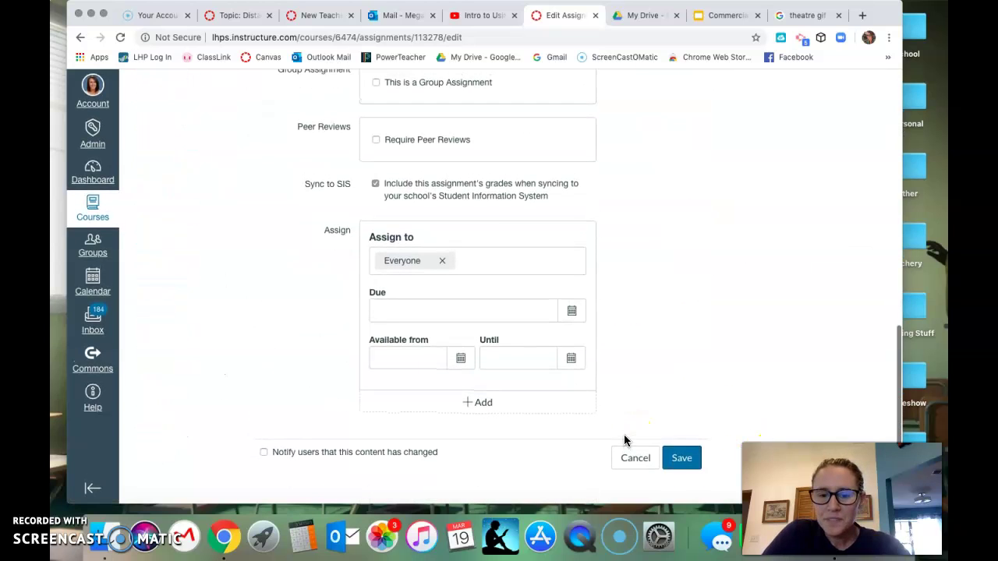
{"action": "left_click", "coordinate": [683, 460]}
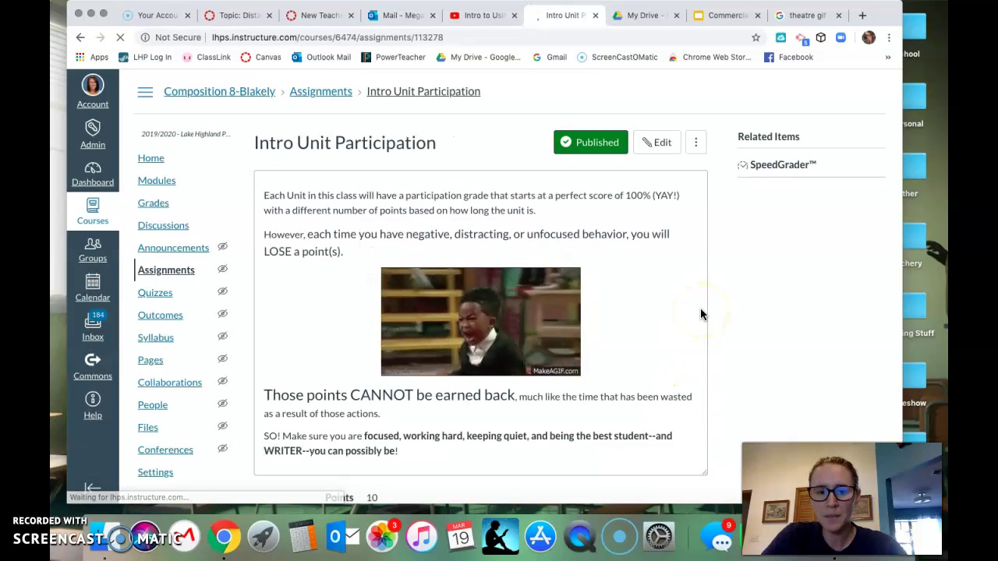
Step: Go to the next module item, Tech Tip: Bookmarks, and look over the assignment's requirements, instructions and submission sections
{"action": "scroll", "coordinate": [730, 351], "scroll_direction": "down", "scroll_amount": 3}
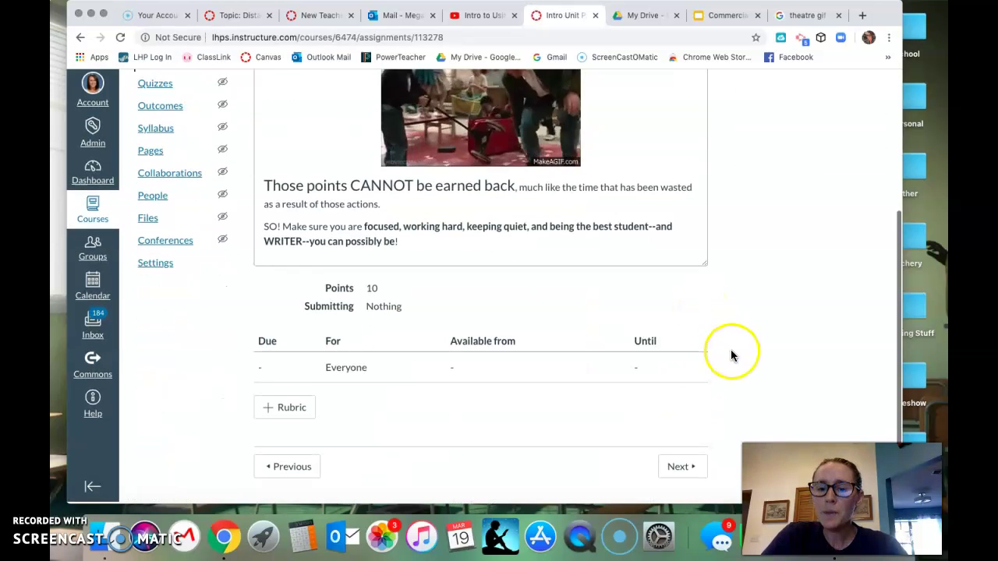
{"action": "left_click", "coordinate": [679, 469]}
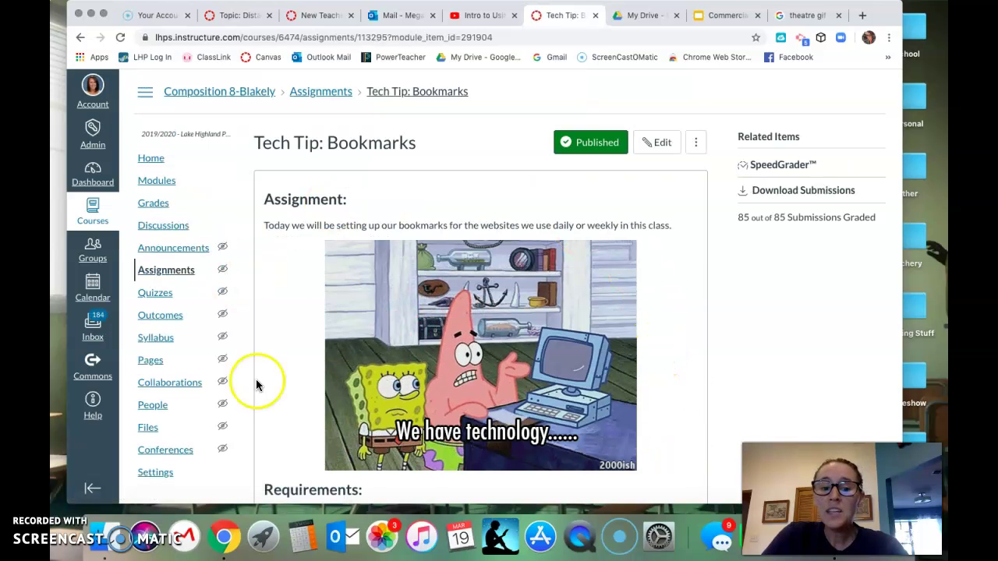
{"action": "scroll", "coordinate": [698, 269], "scroll_direction": "down", "scroll_amount": 10}
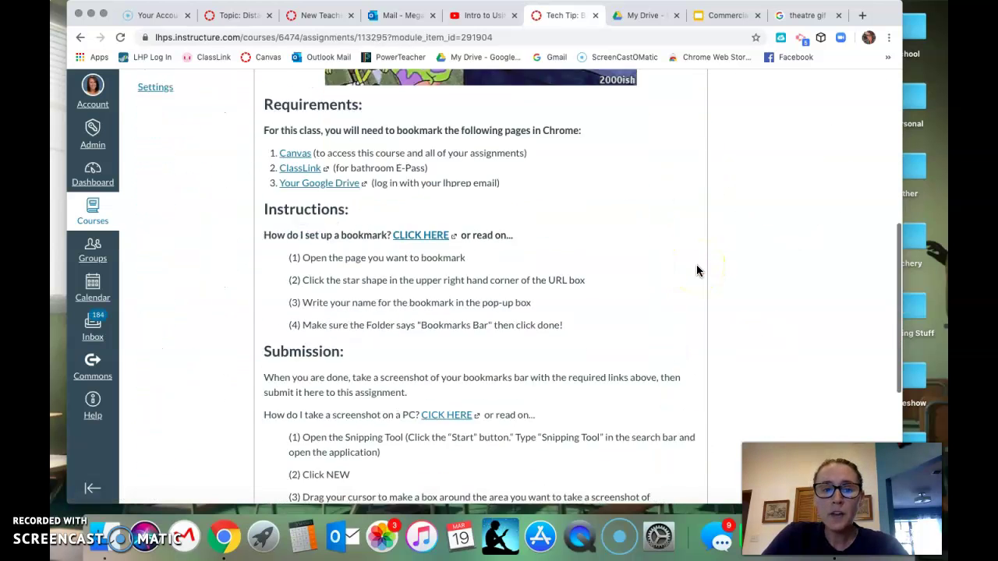
{"action": "scroll", "coordinate": [698, 270], "scroll_direction": "up", "scroll_amount": 15}
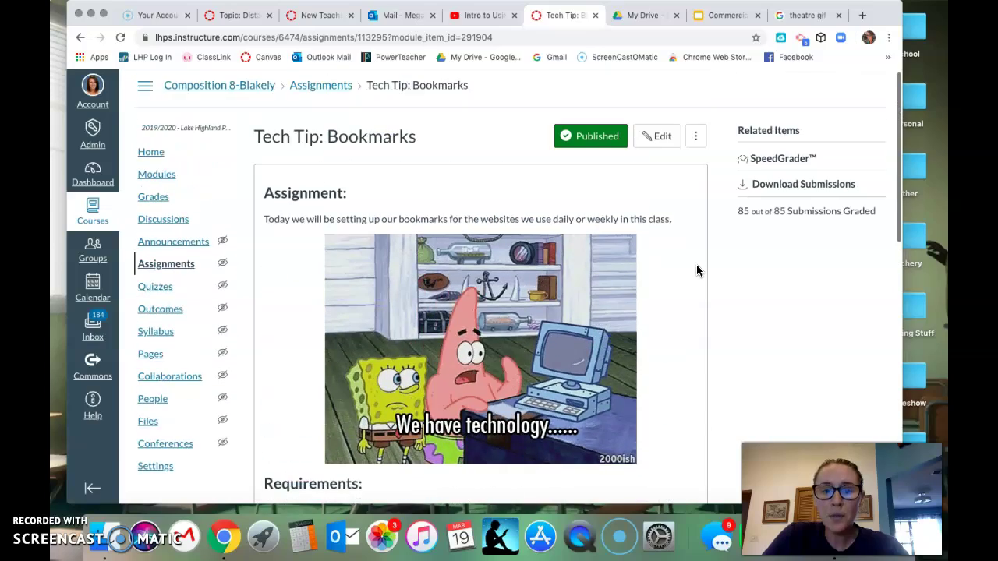
{"action": "scroll", "coordinate": [698, 270], "scroll_direction": "down", "scroll_amount": 5}
{"action": "scroll", "coordinate": [696, 264], "scroll_direction": "down", "scroll_amount": 5}
{"action": "left_click", "coordinate": [691, 360]}
{"action": "scroll", "coordinate": [690, 363], "scroll_direction": "up", "scroll_amount": 10}
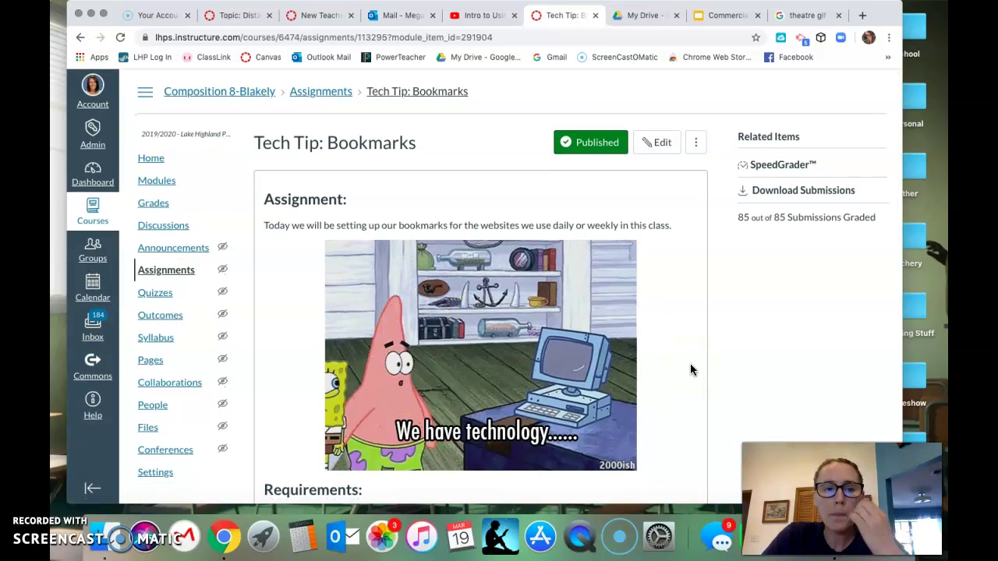
Step: Return to the course's Modules page and go to the Digital Learning module
{"action": "left_click", "coordinate": [166, 184]}
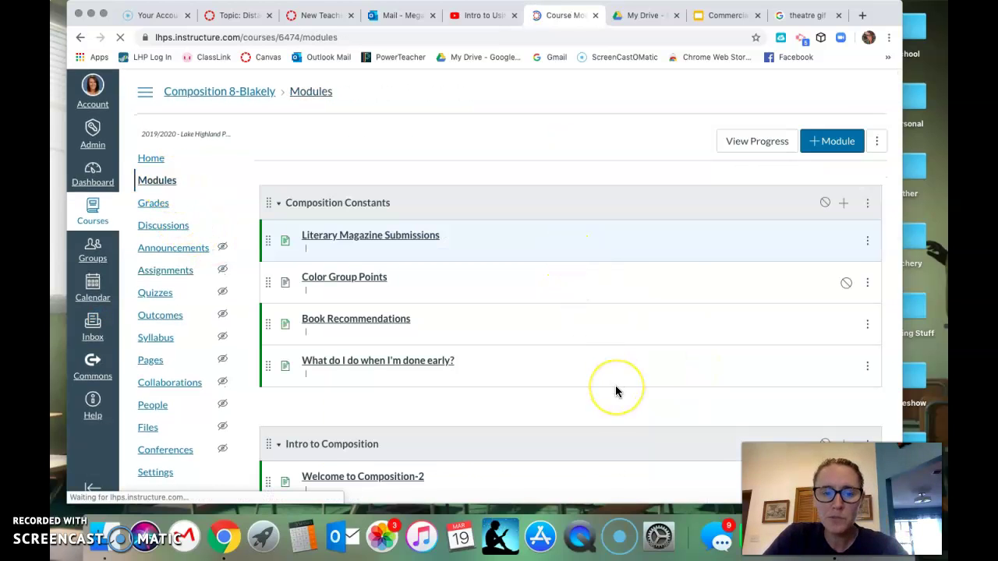
{"action": "scroll", "coordinate": [615, 385], "scroll_direction": "down", "scroll_amount": 15}
{"action": "scroll", "coordinate": [615, 391], "scroll_direction": "down", "scroll_amount": 10}
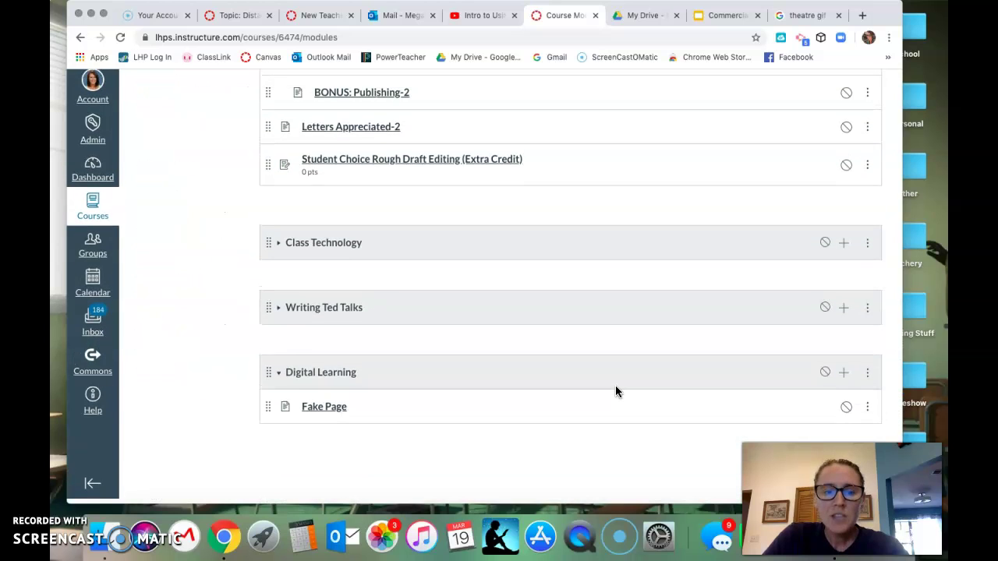
Step: Add the existing assignment Choosing Your Dream Job to the Digital Learning module without indentation
{"action": "left_click", "coordinate": [845, 380]}
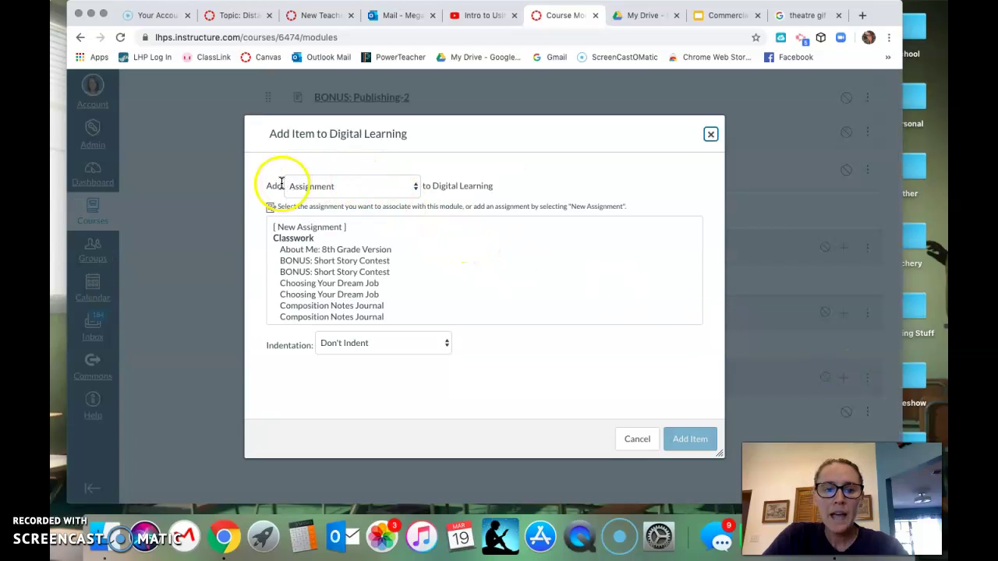
{"action": "left_click", "coordinate": [414, 188]}
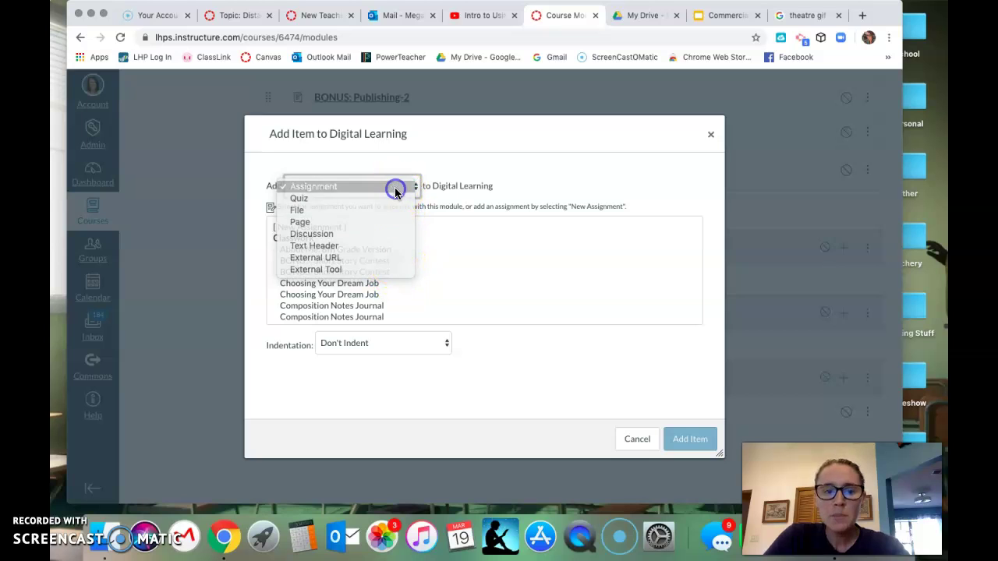
{"action": "left_click", "coordinate": [395, 188]}
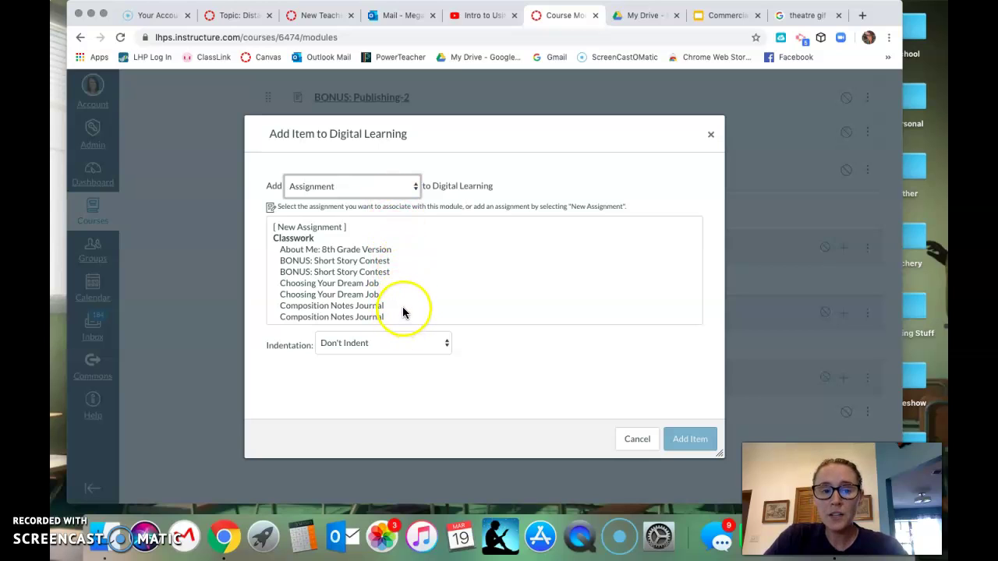
{"action": "left_click", "coordinate": [370, 295]}
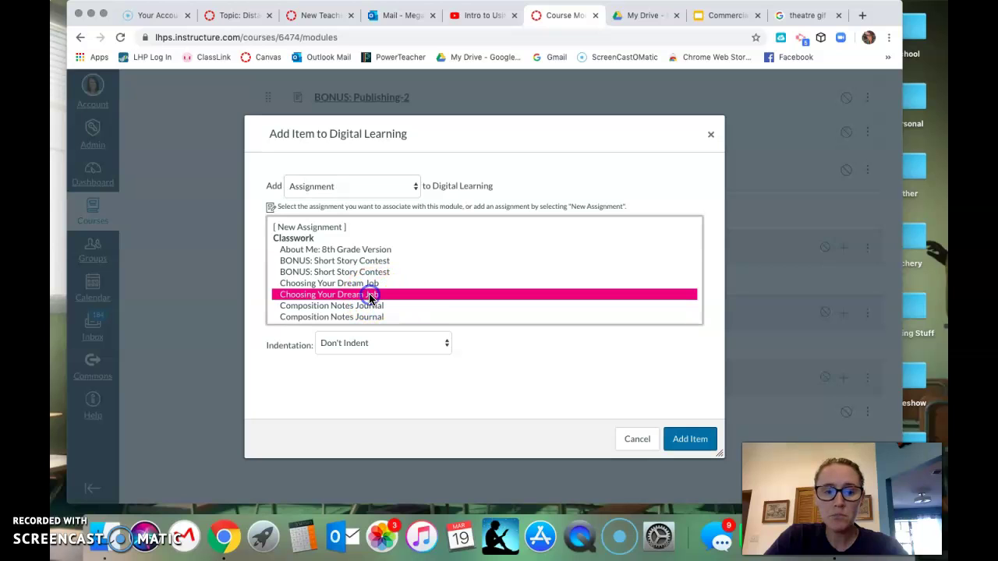
{"action": "left_click", "coordinate": [690, 438]}
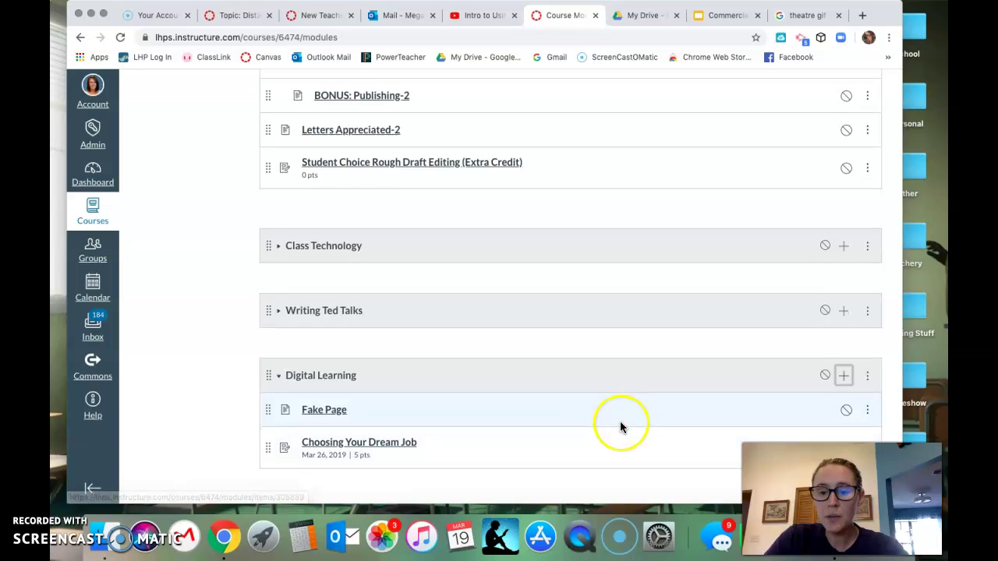
Step: Remove the Choosing Your Dream Job assignment from the Digital Learning module
{"action": "scroll", "coordinate": [620, 421], "scroll_direction": "down", "scroll_amount": 1}
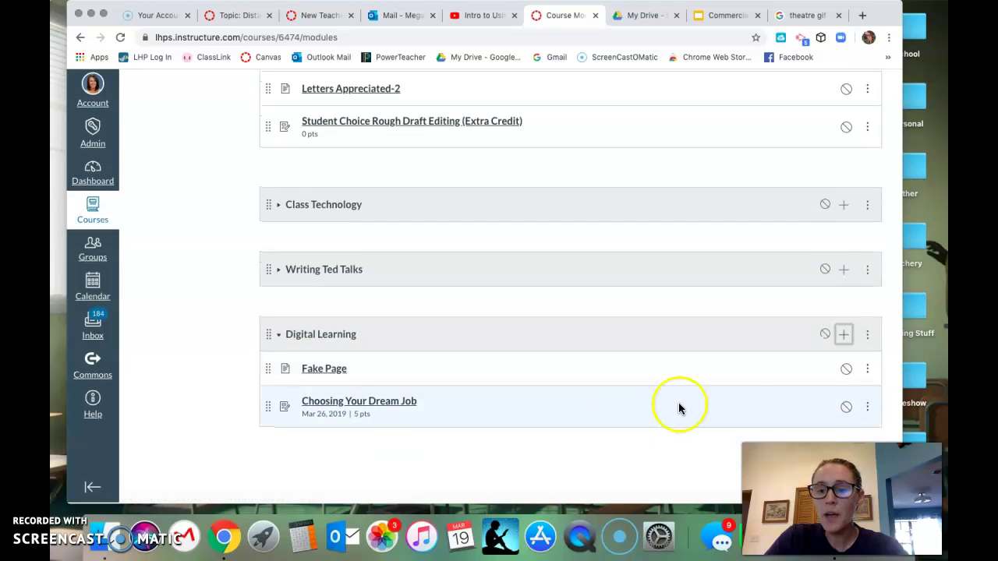
{"action": "left_click", "coordinate": [867, 407]}
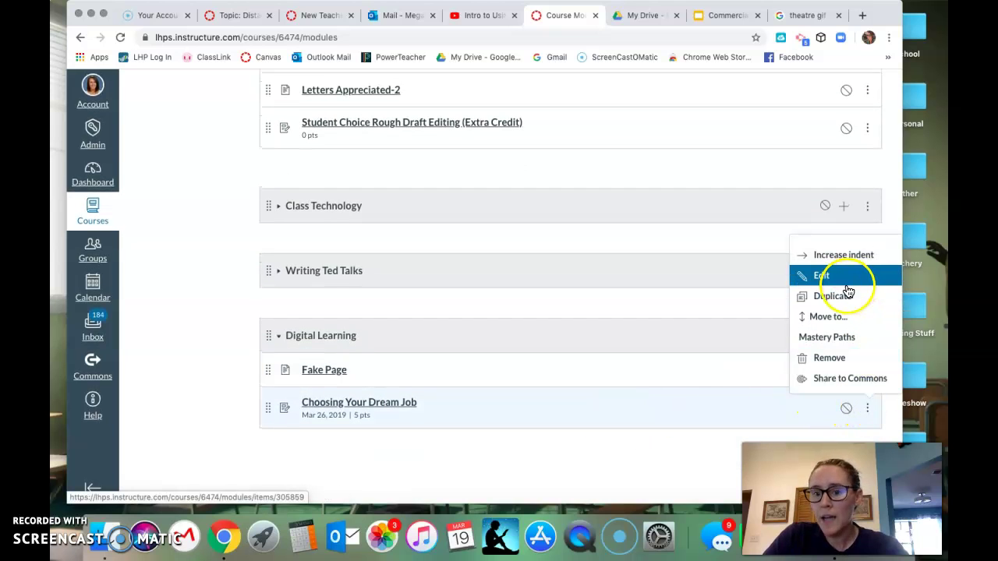
{"action": "left_click", "coordinate": [843, 357]}
{"action": "left_click", "coordinate": [590, 120]}
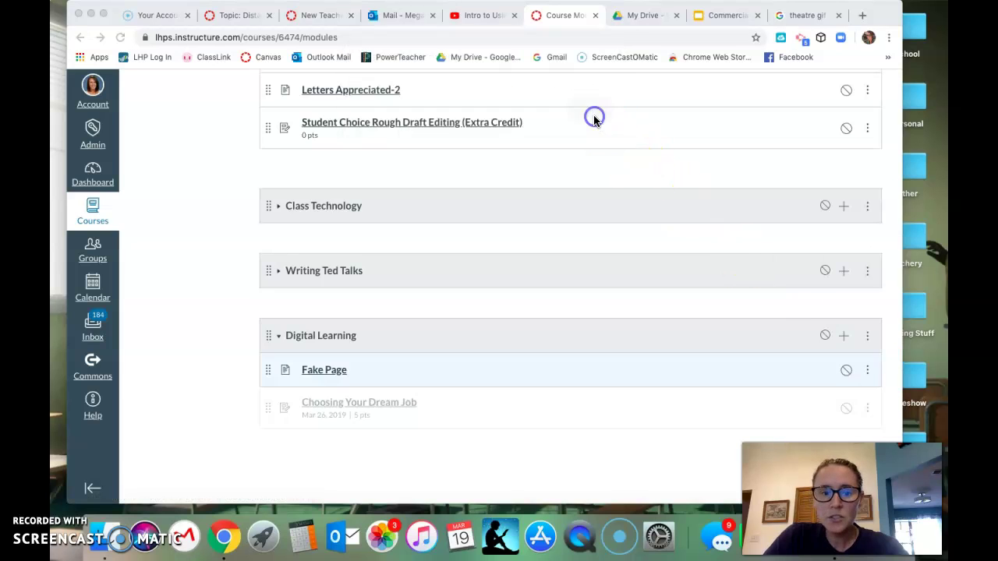
Step: Add a new assignment named "Welcome to My Digital Class" to the Digital Learning module
{"action": "left_click", "coordinate": [843, 377]}
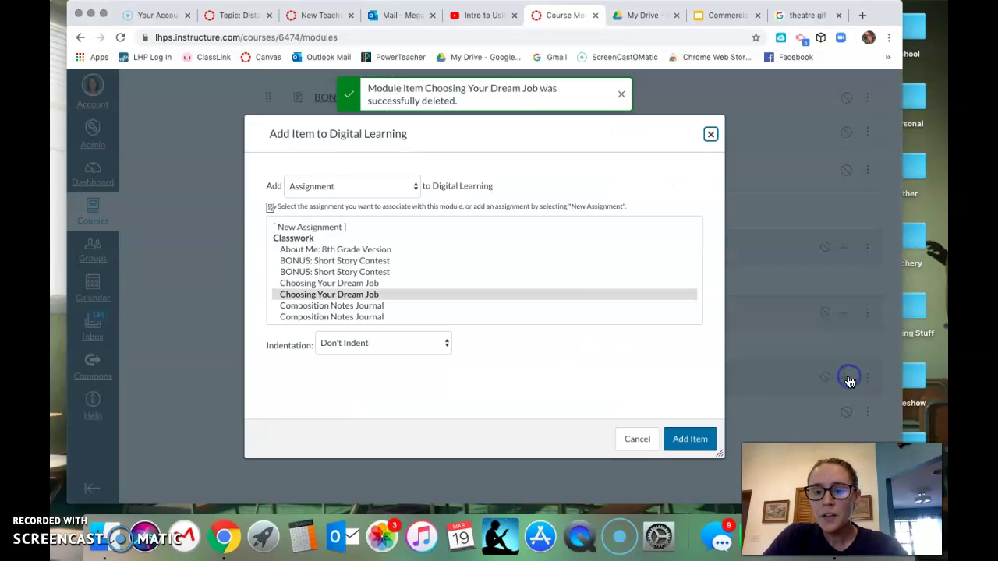
{"action": "left_click", "coordinate": [352, 227]}
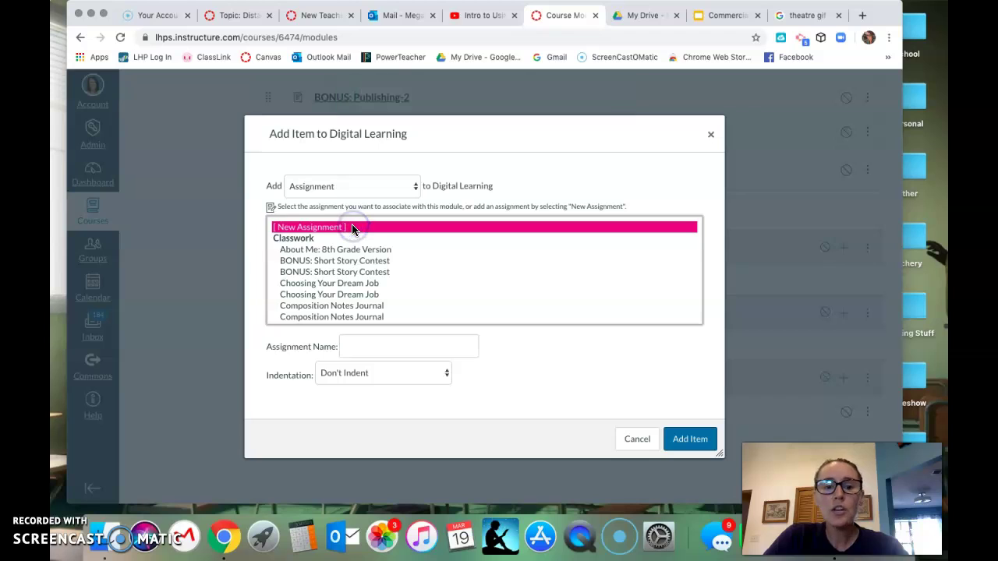
{"action": "left_click", "coordinate": [404, 347]}
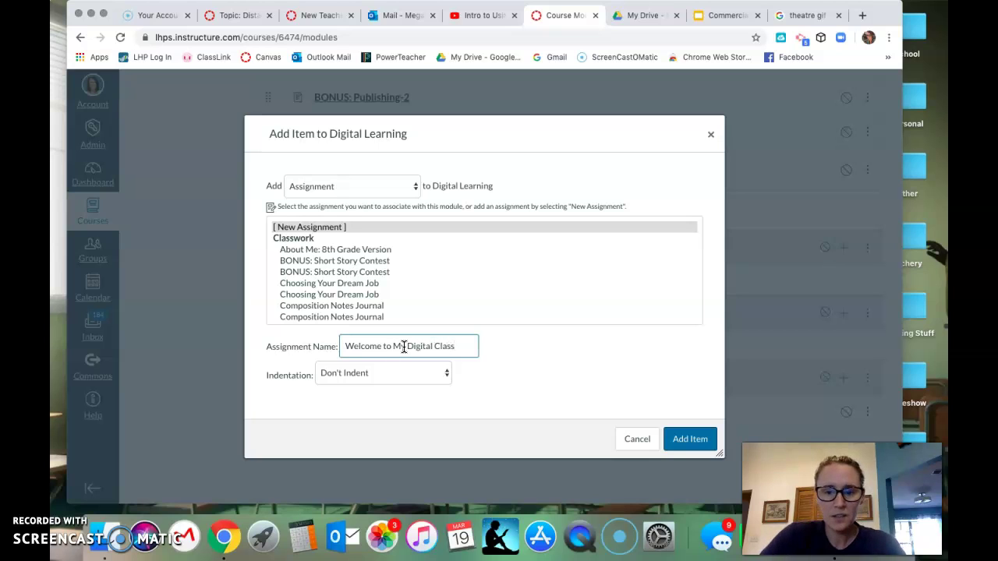
{"action": "left_click", "coordinate": [690, 439]}
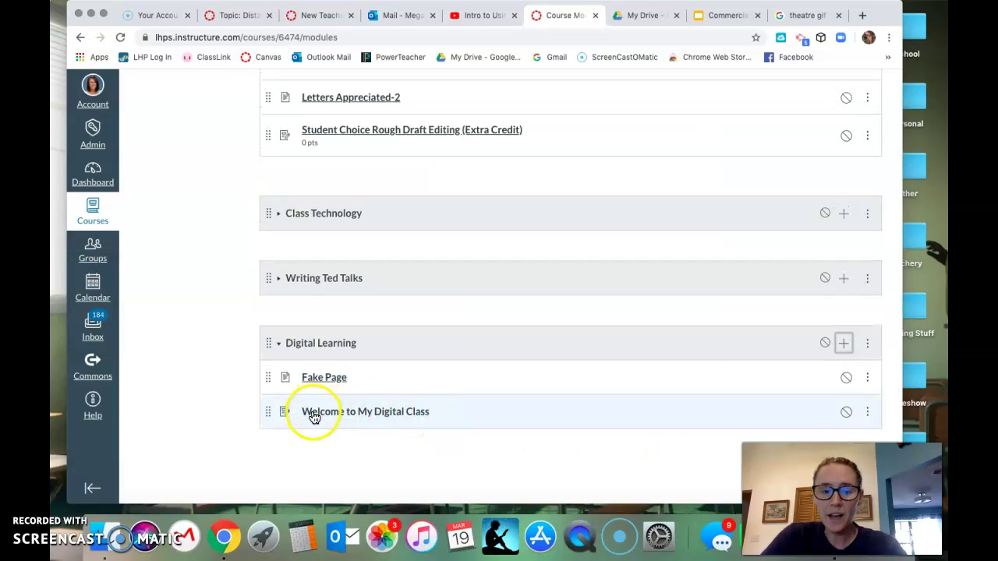
Step: Open the Welcome to My Digital Class assignment for editing, ready to write in its empty description
{"action": "left_click", "coordinate": [392, 419]}
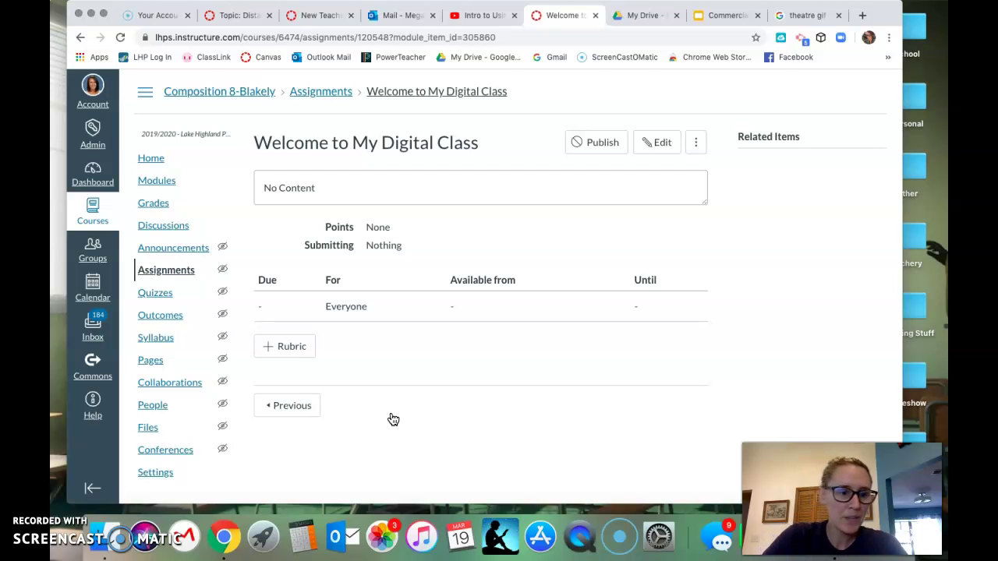
{"action": "left_click", "coordinate": [657, 142]}
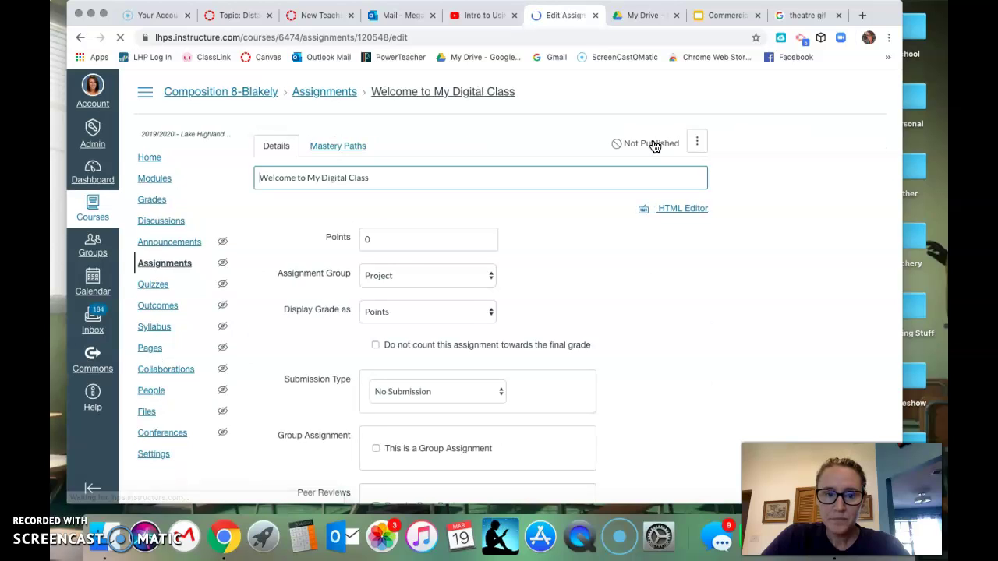
{"action": "left_click", "coordinate": [506, 373]}
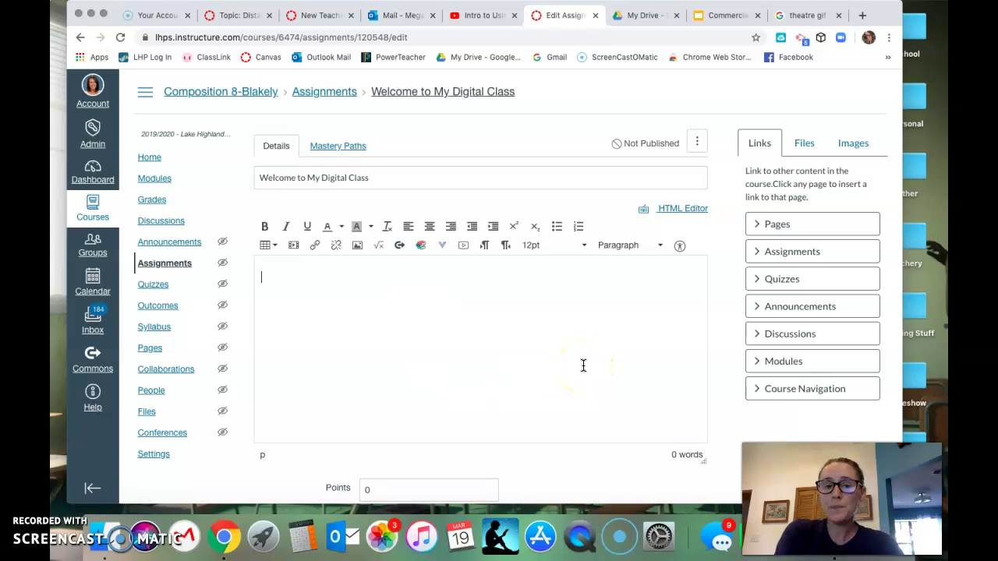
Step: Enter the description: Hey guys! I miss you all. For this assignment, I just want an update from you on what your new "quarantibe life looks like
{"action": "type", "text": "guys"}
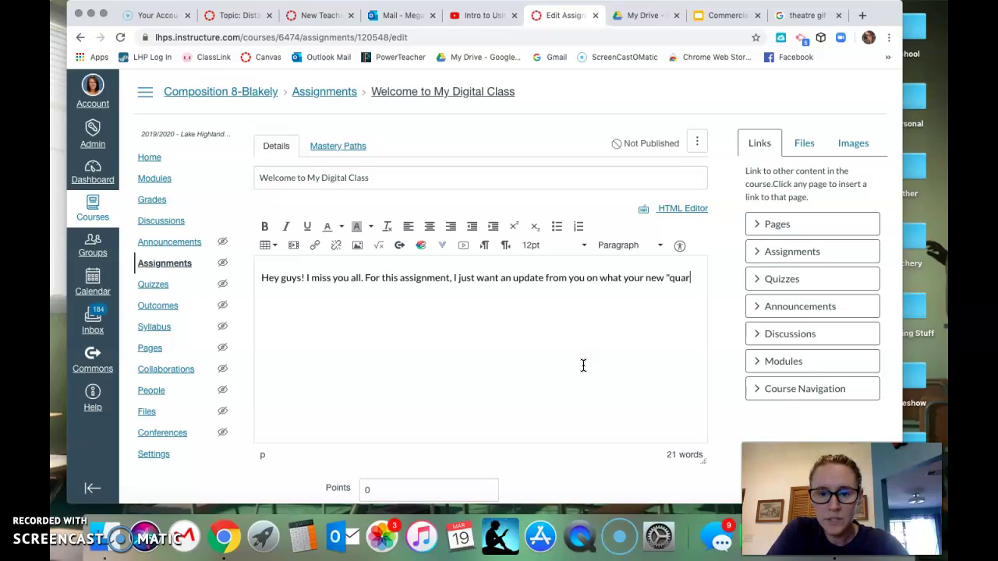
{"action": "type", "text": "tibe life looks"}
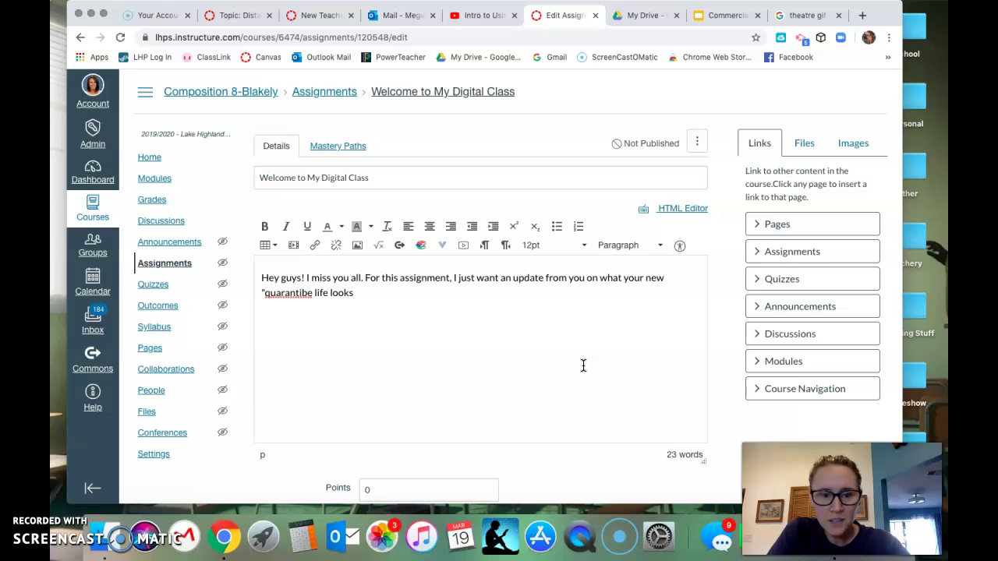
{"action": "type", "text": "."}
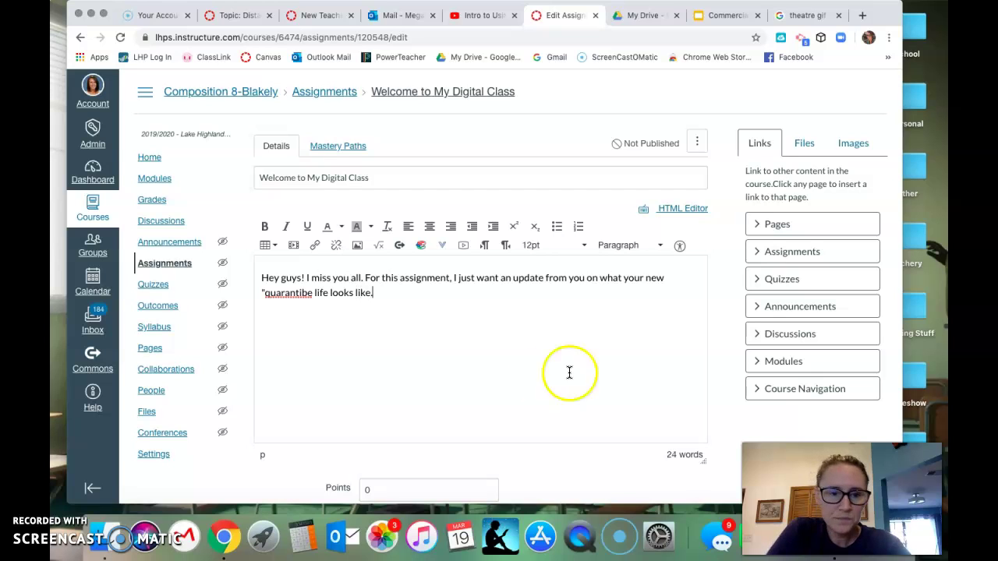
Step: Correct the misspelled word in the description to "quarantine" and add the closing quotation mark after it
{"action": "left_click", "coordinate": [274, 297]}
{"action": "right_click", "coordinate": [274, 297]}
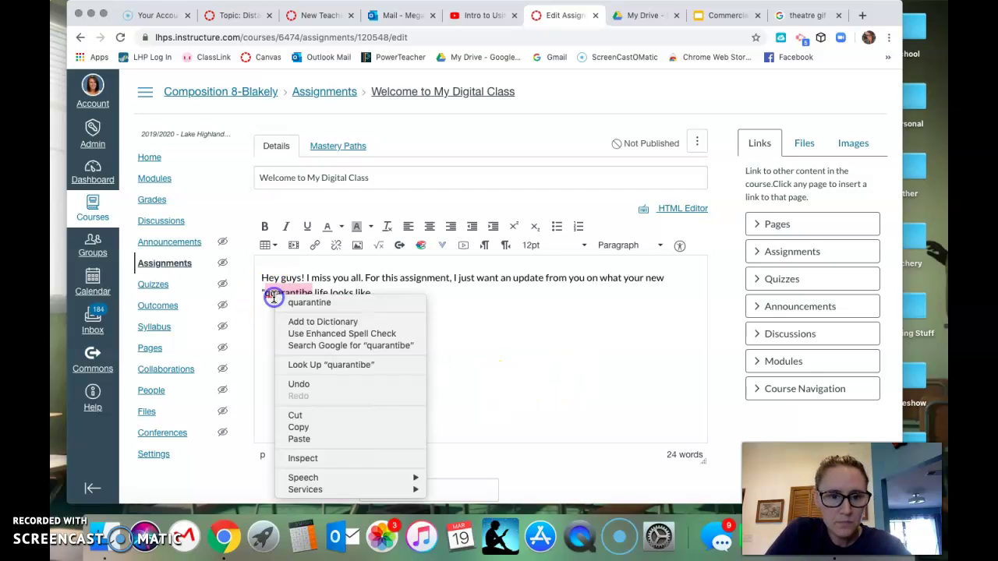
{"action": "left_click", "coordinate": [312, 294]}
{"action": "type", "text": "\""}
{"action": "left_click", "coordinate": [456, 310]}
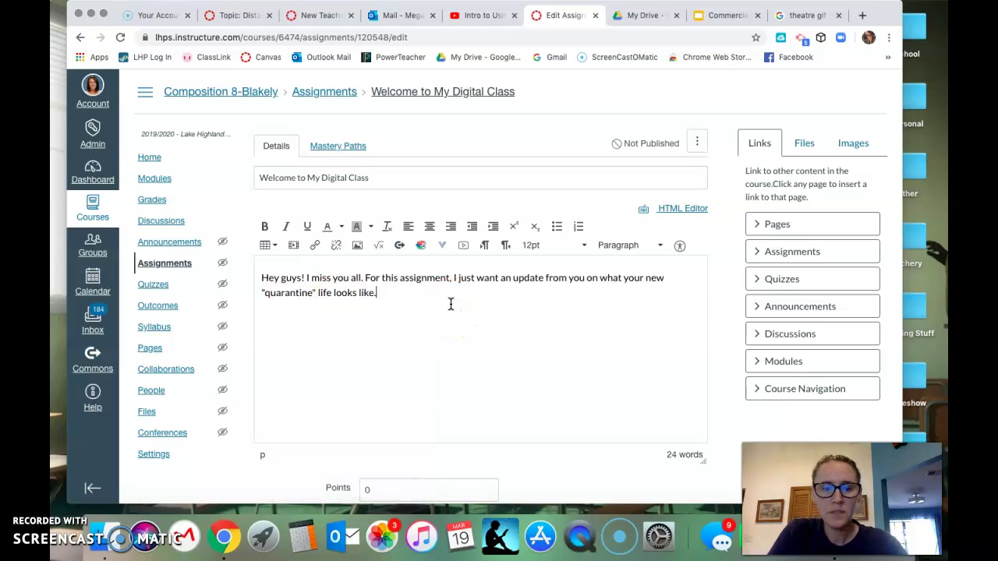
Step: Add the sentence "You can include a fun image of you with your family or pets, if you'd like." to the description
{"action": "left_click", "coordinate": [624, 329]}
{"action": "type", "text": "Y"}
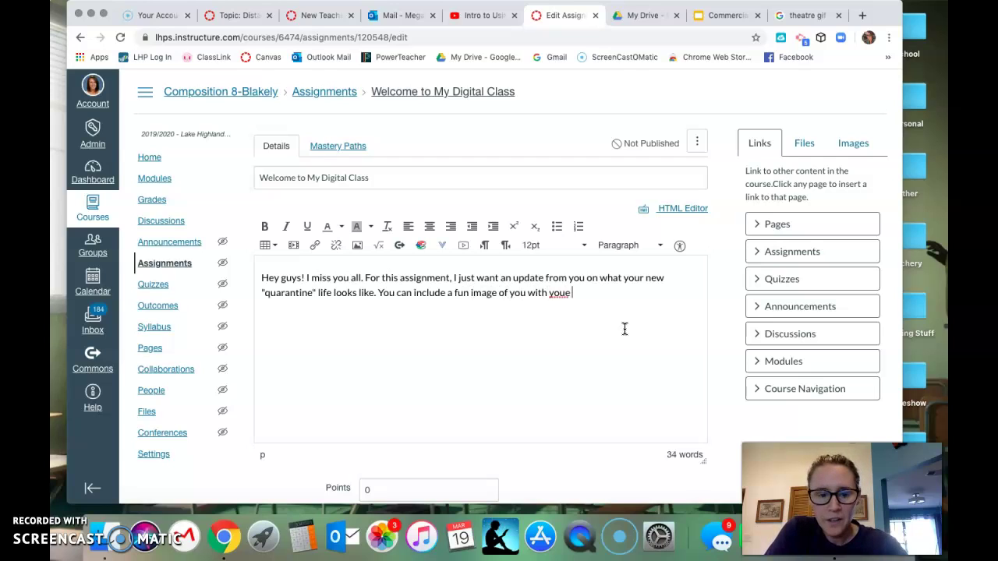
{"action": "type", "text": "ily or pets, if you'd like."}
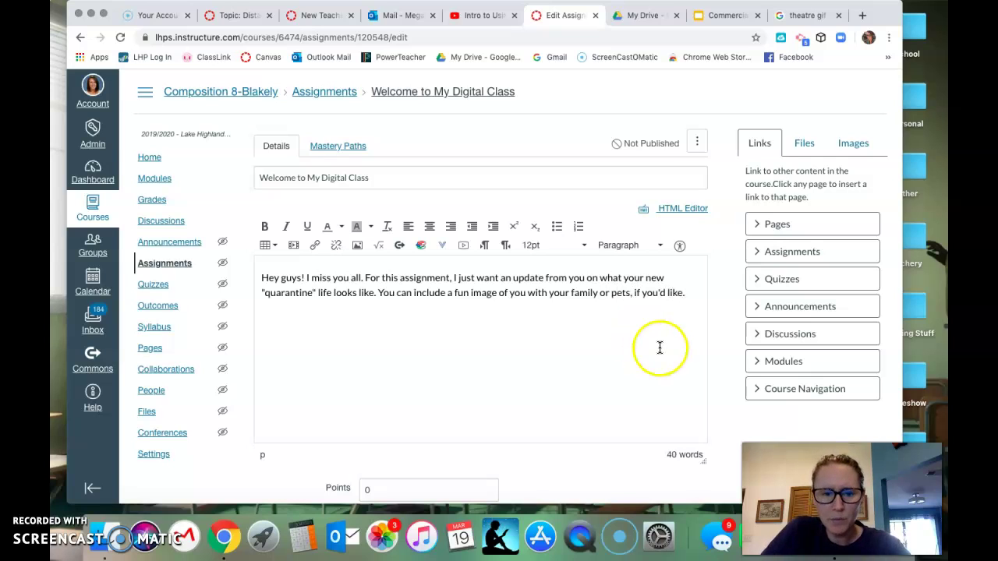
Step: Set the assignment's points to 5 and its assignment group to Participation
{"action": "scroll", "coordinate": [659, 347], "scroll_direction": "down", "scroll_amount": 3}
{"action": "scroll", "coordinate": [660, 348], "scroll_direction": "down", "scroll_amount": 4}
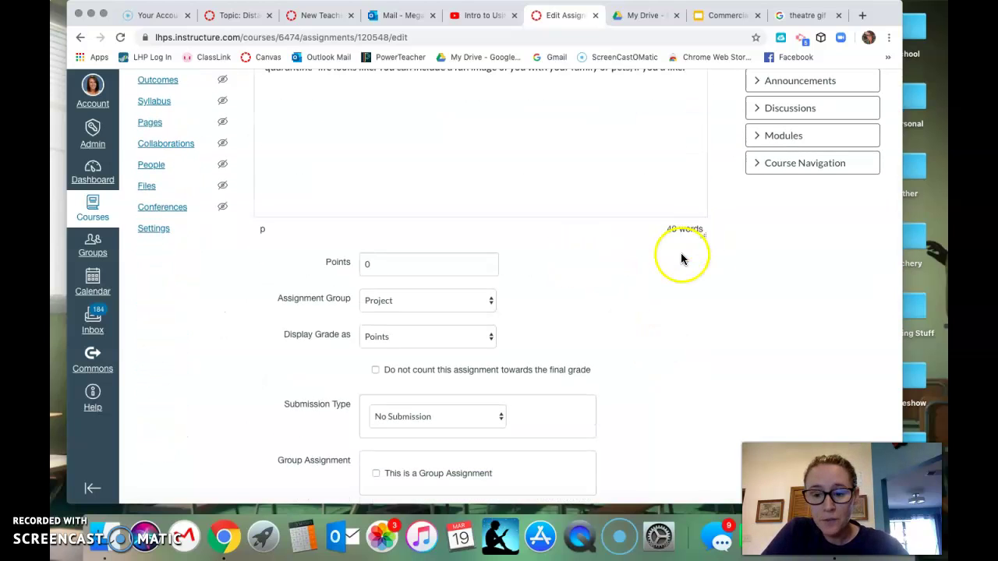
{"action": "double_click", "coordinate": [371, 263]}
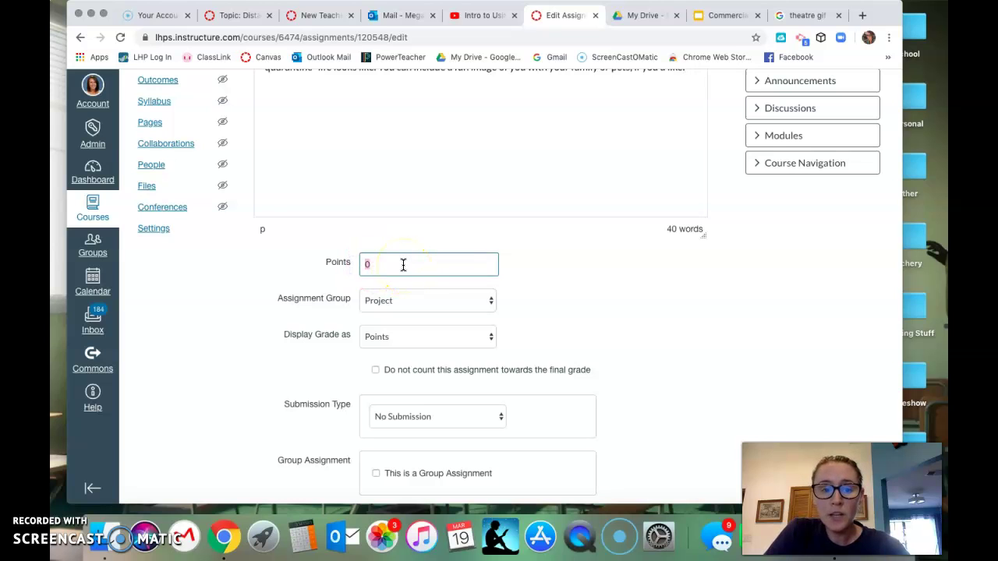
{"action": "type", "text": "5"}
{"action": "left_click", "coordinate": [606, 265]}
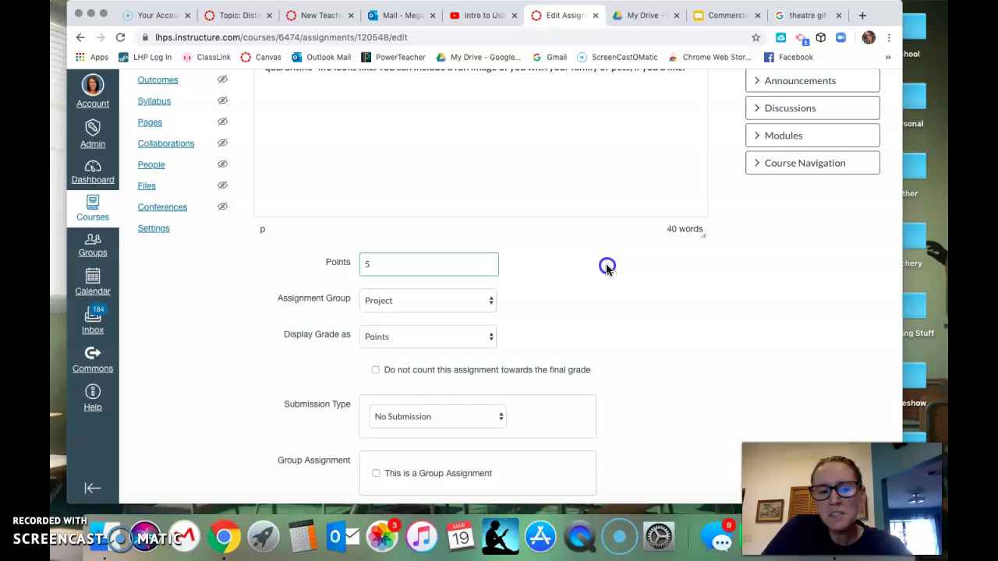
{"action": "left_click", "coordinate": [486, 301]}
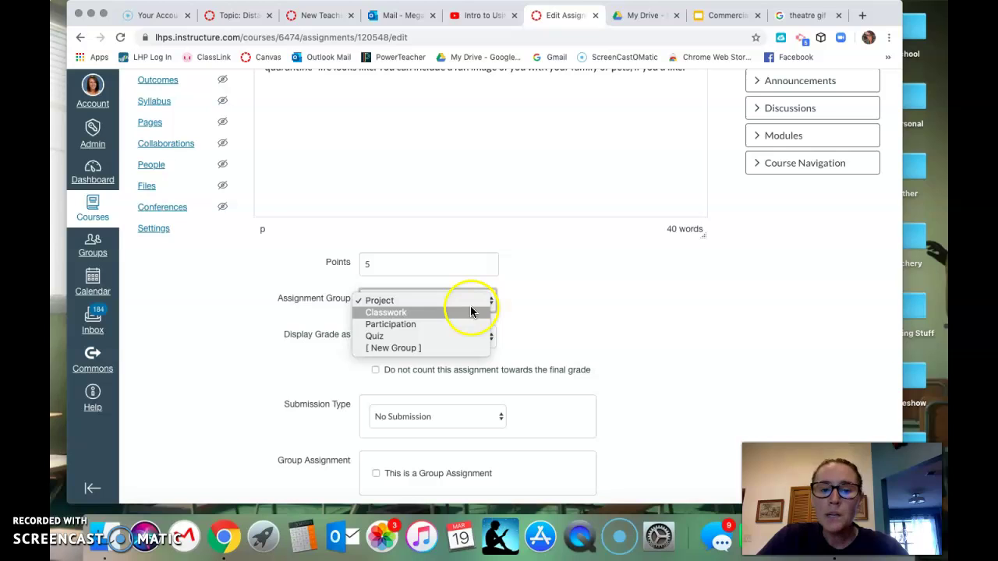
{"action": "left_click", "coordinate": [425, 323]}
{"action": "scroll", "coordinate": [569, 289], "scroll_direction": "down", "scroll_amount": 2}
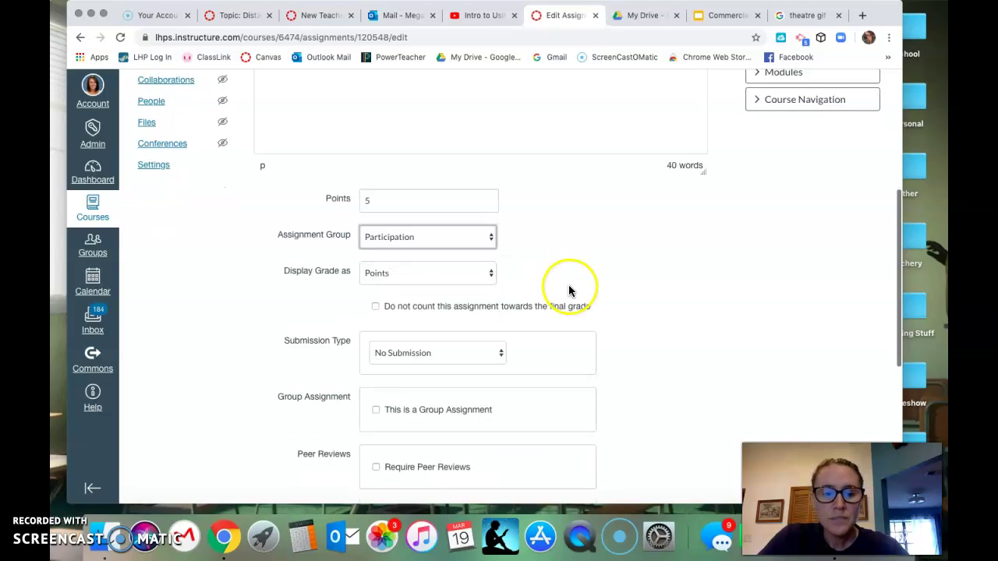
Step: Set the assignment's submission type to Online
{"action": "scroll", "coordinate": [568, 289], "scroll_direction": "down", "scroll_amount": 1}
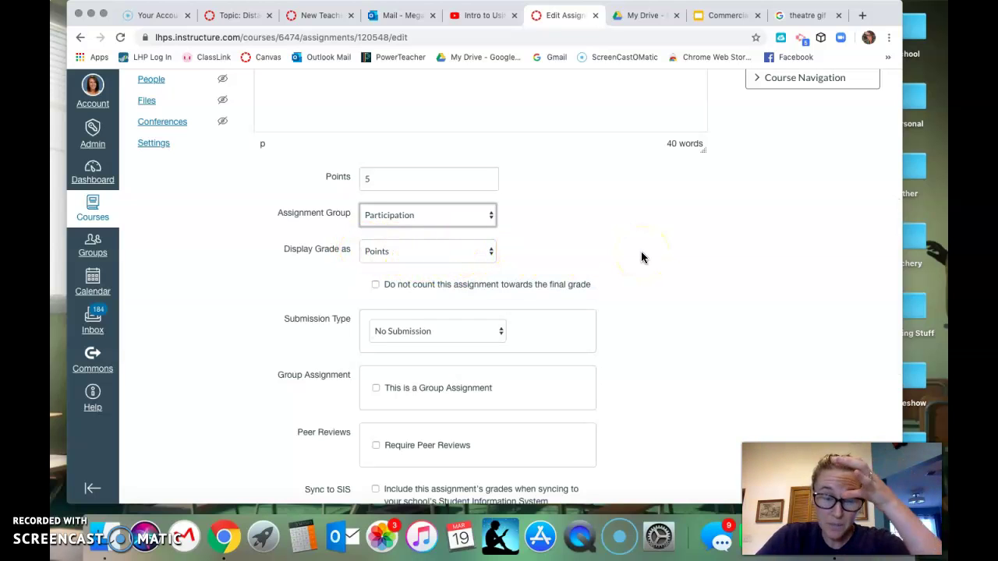
{"action": "scroll", "coordinate": [640, 251], "scroll_direction": "down", "scroll_amount": 3}
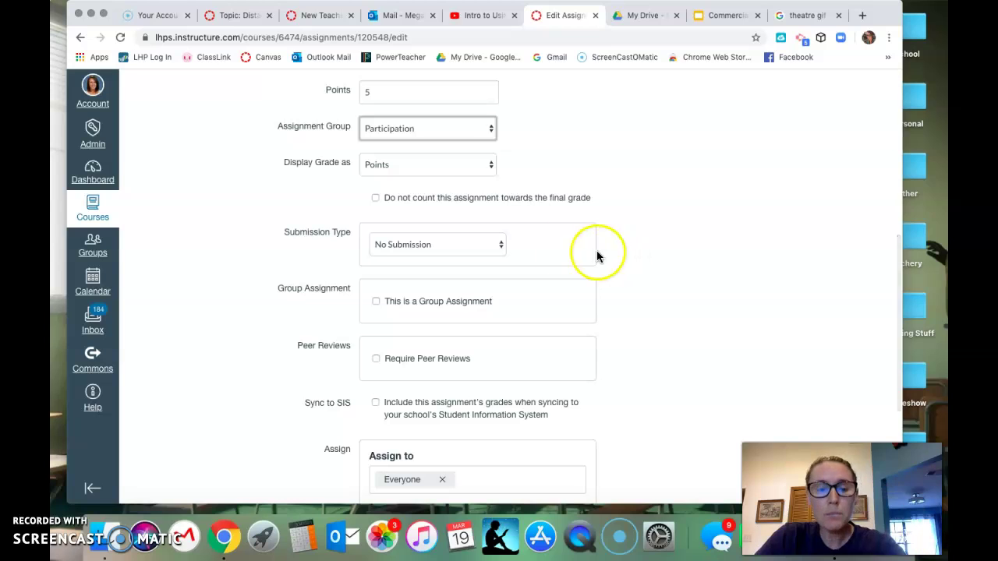
{"action": "left_click", "coordinate": [498, 247]}
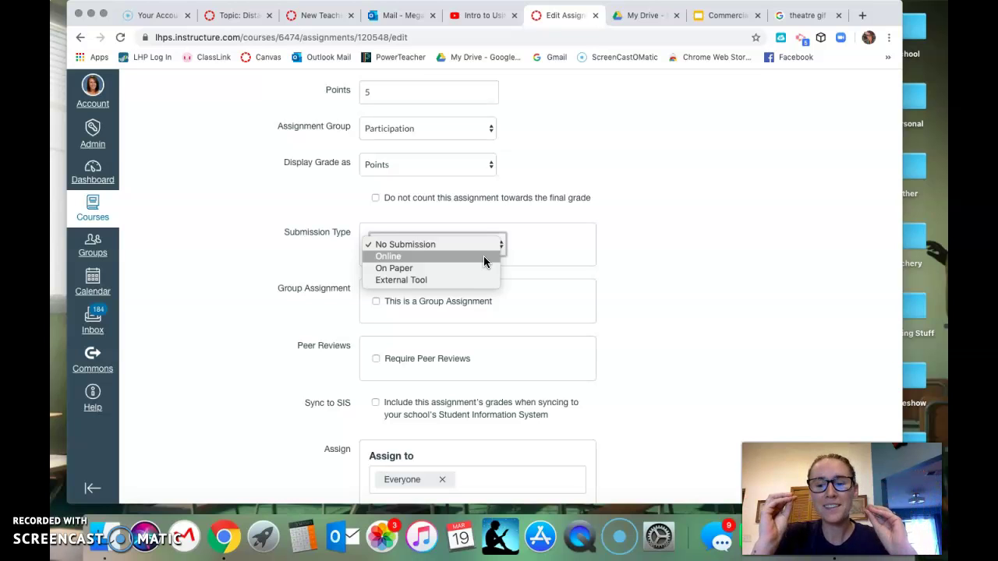
{"action": "left_click", "coordinate": [483, 257]}
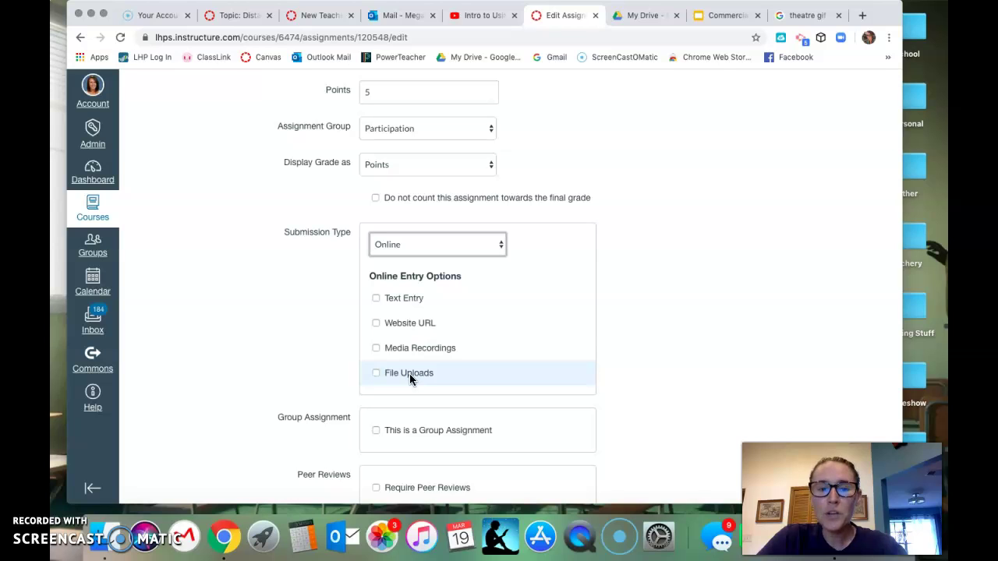
Step: Switch the Text Entry, Website URL and Media Recordings entry options on and back off, one after another
{"action": "left_click", "coordinate": [416, 302]}
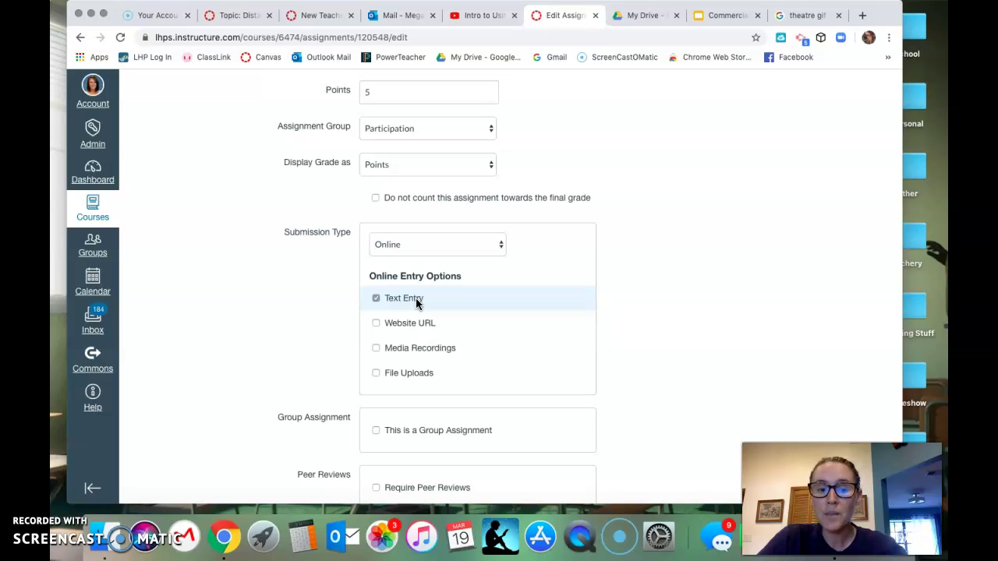
{"action": "left_click", "coordinate": [417, 302]}
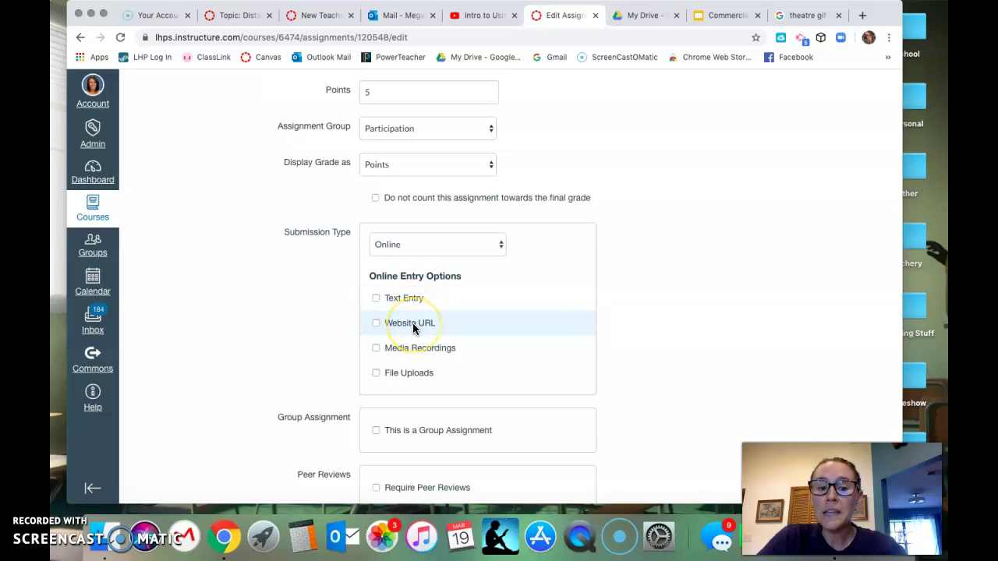
{"action": "left_click", "coordinate": [414, 328]}
{"action": "left_click", "coordinate": [413, 327]}
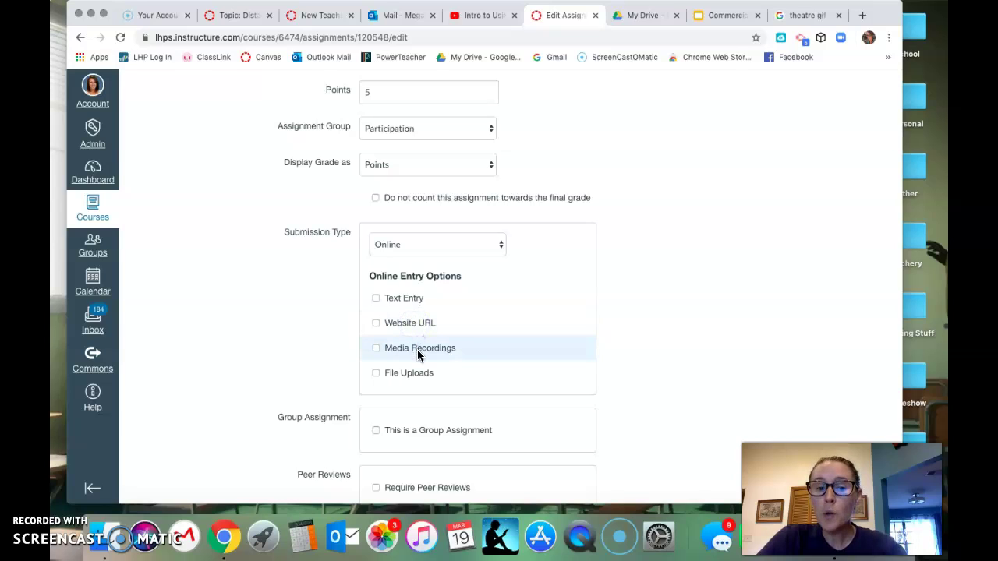
{"action": "left_click", "coordinate": [417, 350]}
{"action": "left_click", "coordinate": [417, 351]}
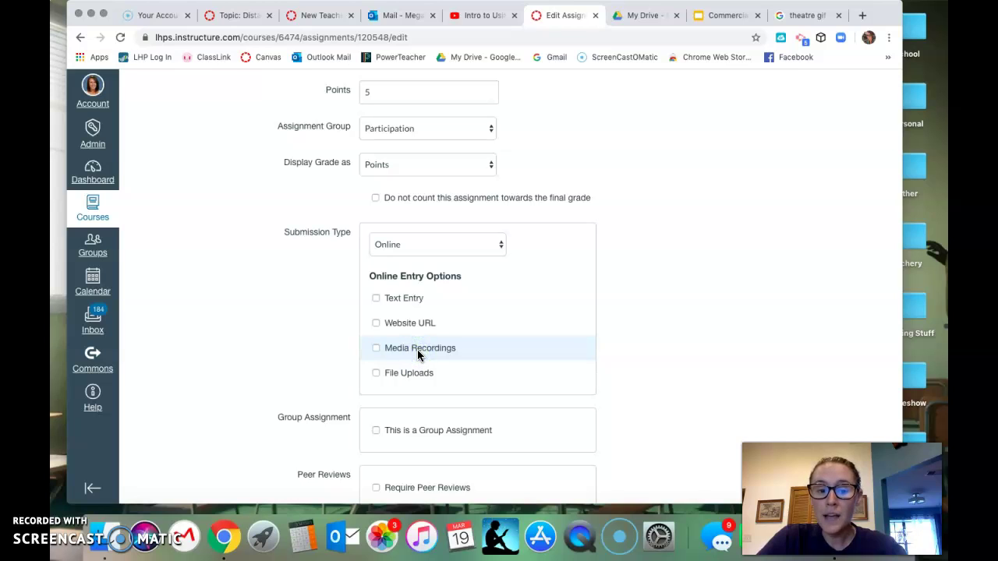
Step: Allow text entry, website URL, media recordings and file uploads as the online entry options
{"action": "left_click", "coordinate": [410, 374]}
{"action": "left_click", "coordinate": [401, 349]}
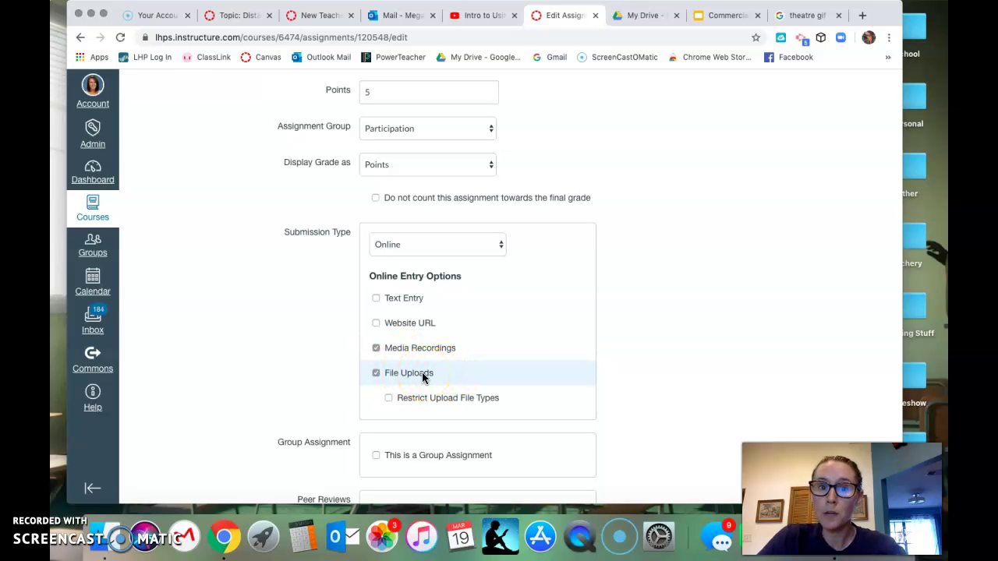
{"action": "left_click", "coordinate": [408, 350]}
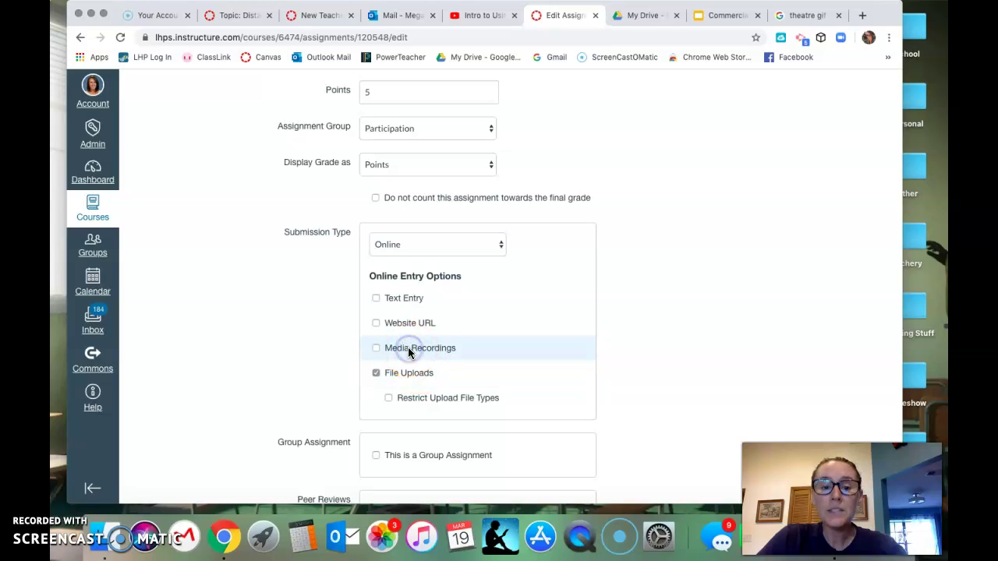
{"action": "left_click", "coordinate": [403, 303]}
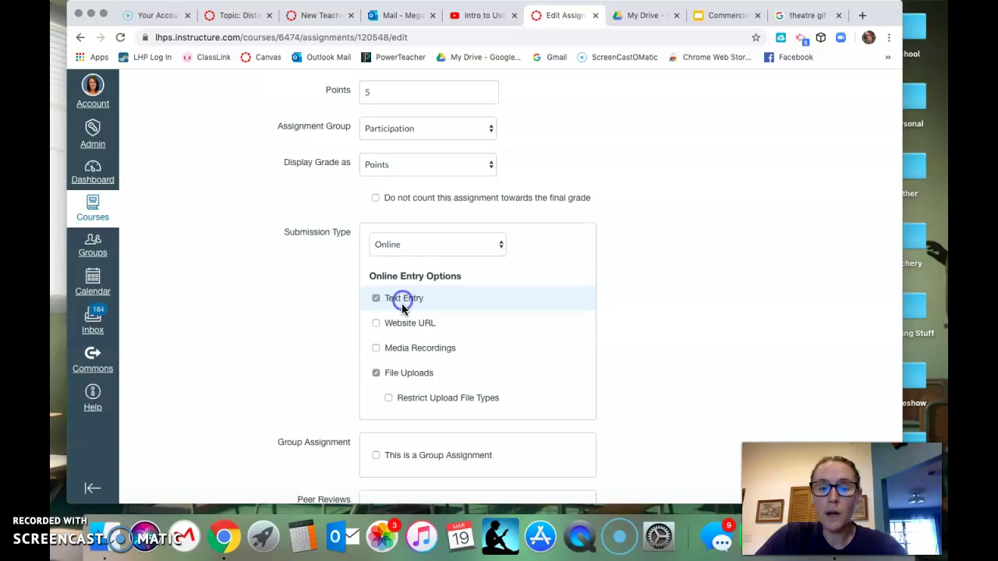
{"action": "left_click", "coordinate": [402, 326]}
{"action": "left_click", "coordinate": [402, 349]}
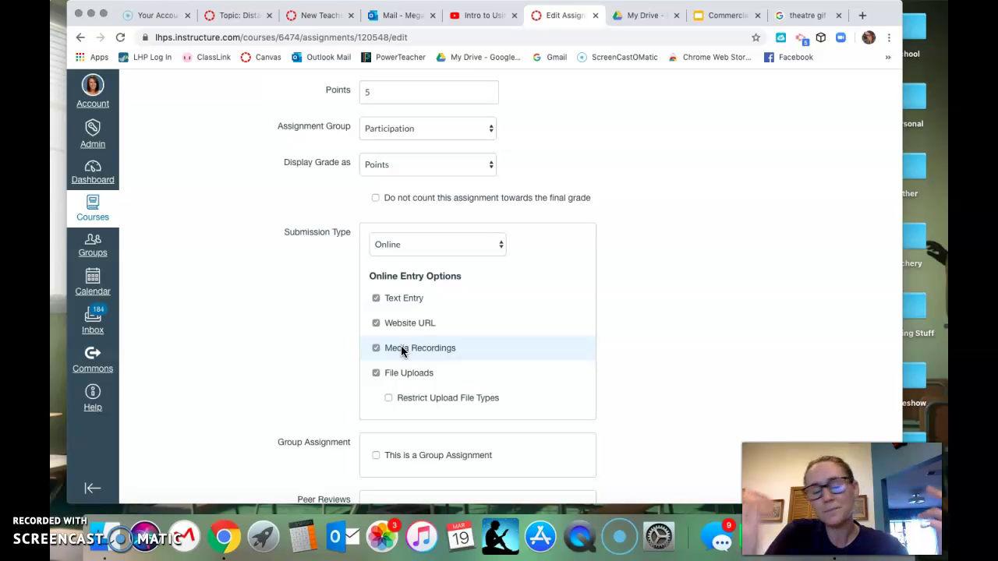
Step: Examine the due date calendar and the course sections and students the assignment can be assigned to, keeping Everyone
{"action": "scroll", "coordinate": [652, 360], "scroll_direction": "down", "scroll_amount": 5}
{"action": "scroll", "coordinate": [652, 360], "scroll_direction": "down", "scroll_amount": 4}
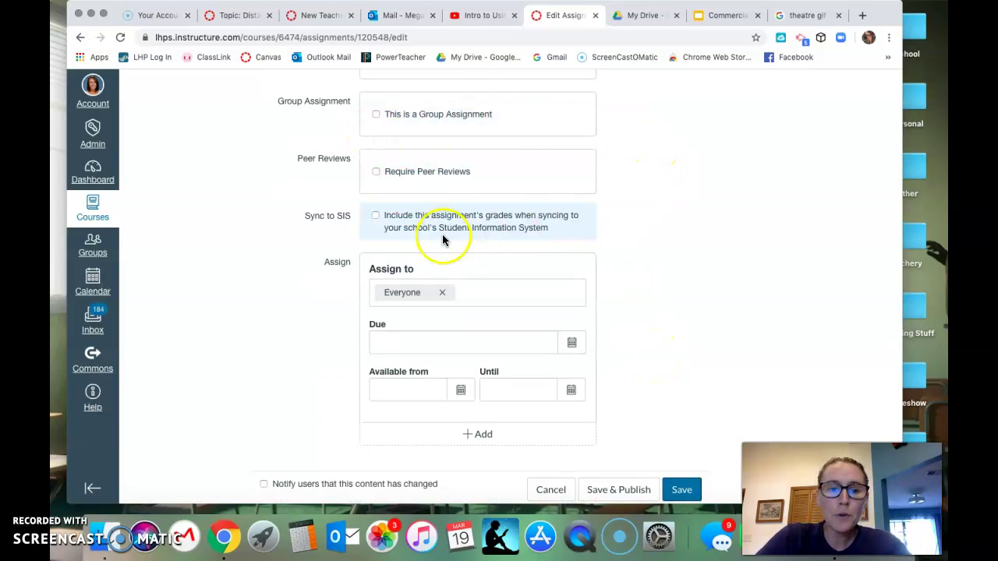
{"action": "scroll", "coordinate": [678, 238], "scroll_direction": "down", "scroll_amount": 1}
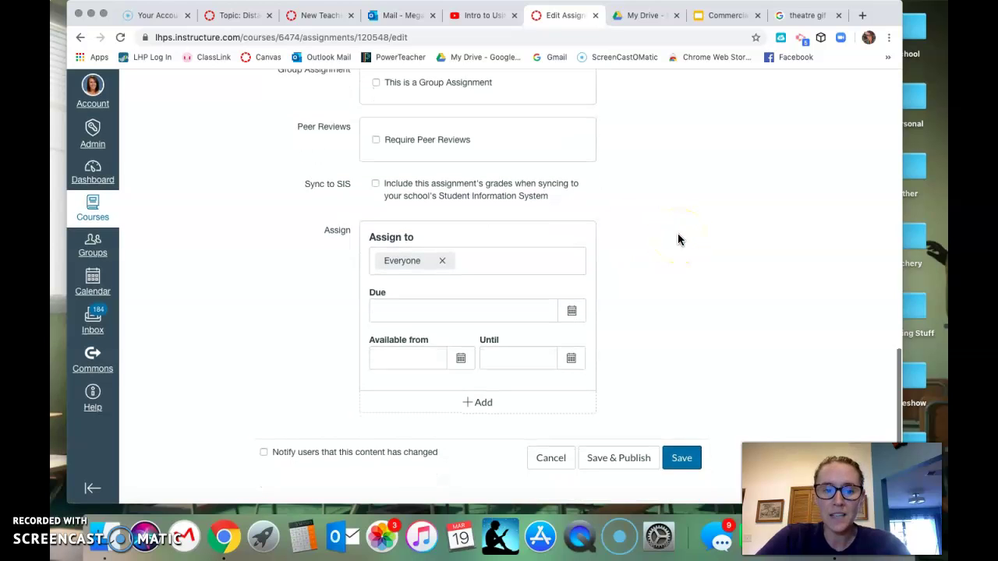
{"action": "left_click", "coordinate": [575, 311]}
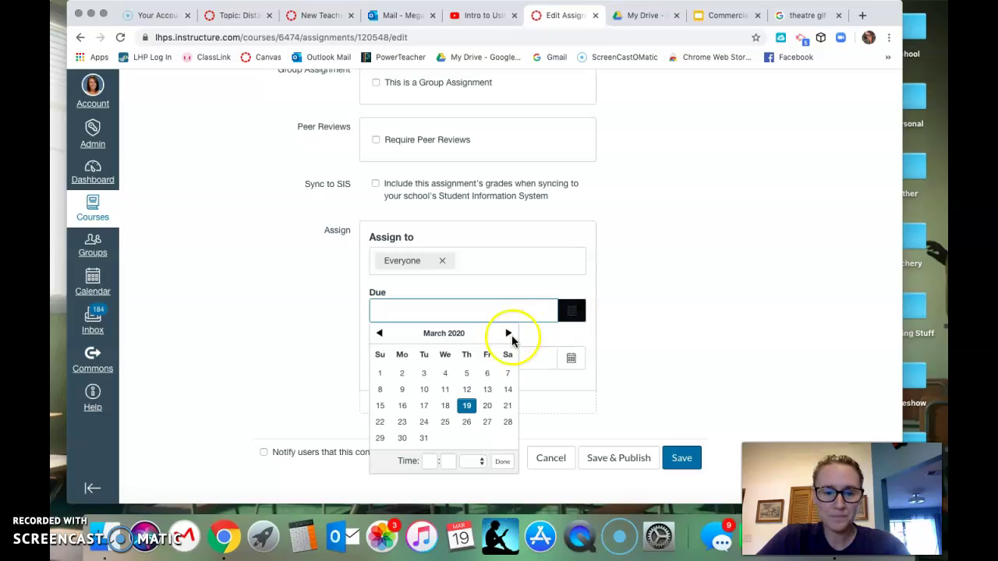
{"action": "left_click", "coordinate": [547, 261]}
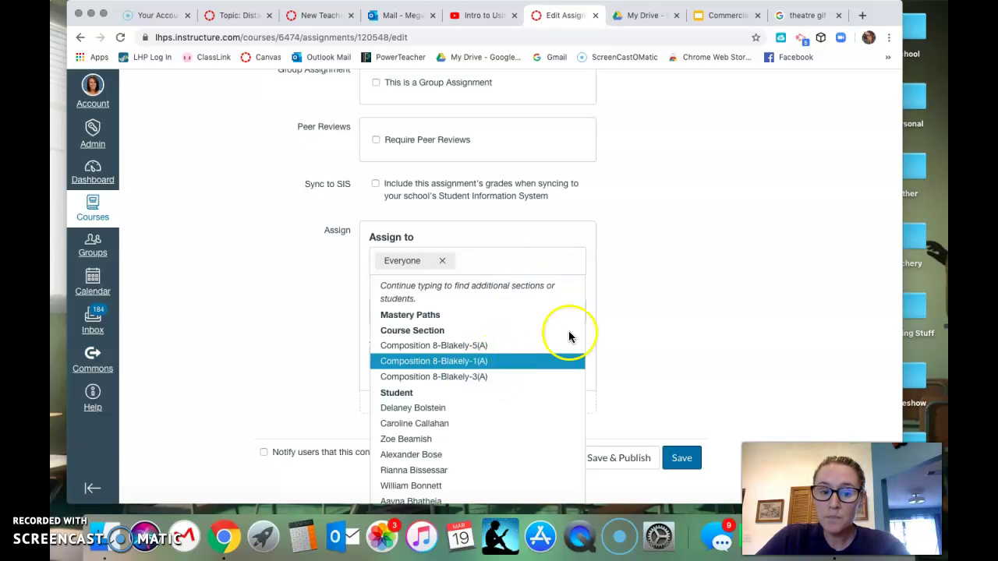
{"action": "left_click", "coordinate": [724, 289]}
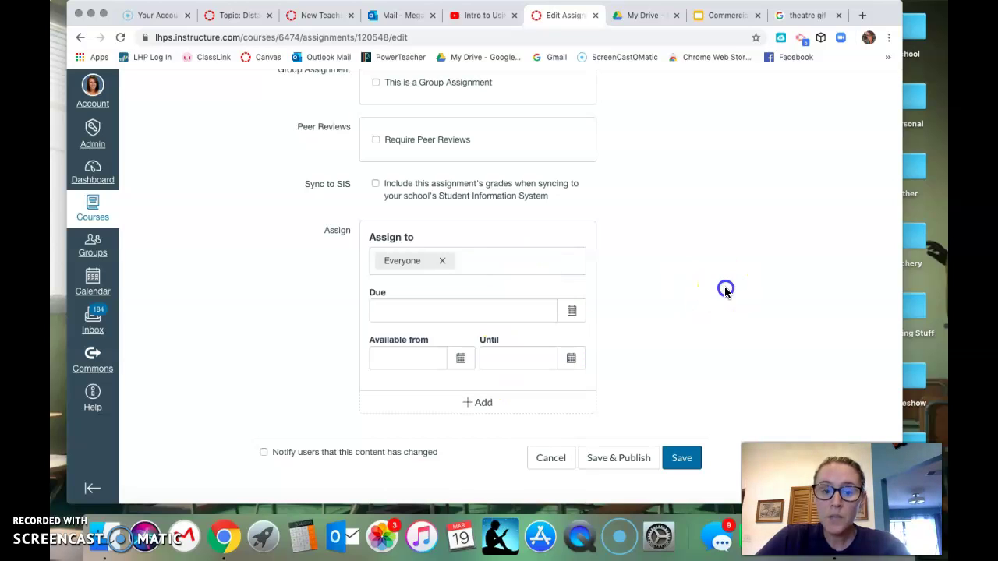
{"action": "left_click", "coordinate": [493, 262]}
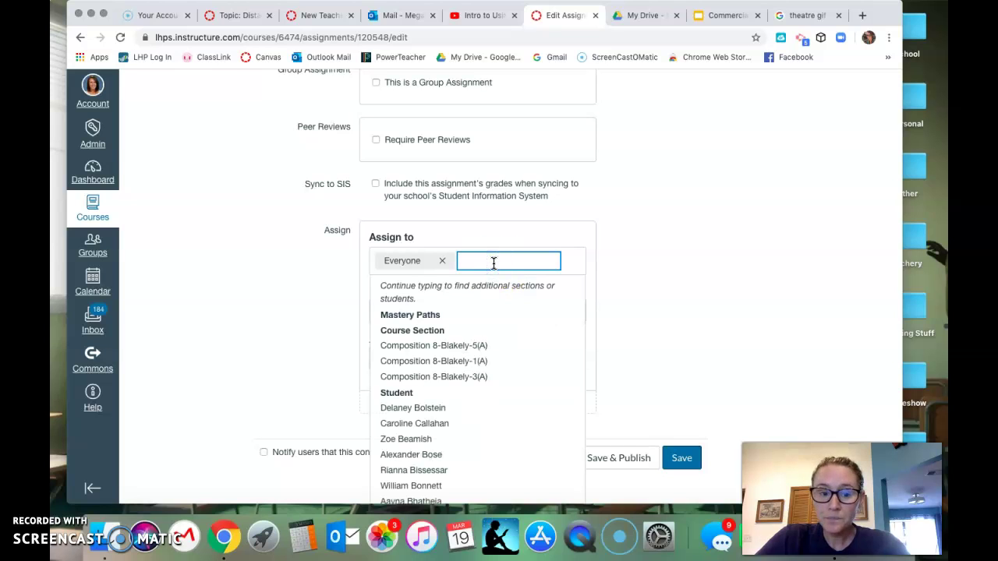
{"action": "left_click", "coordinate": [632, 267]}
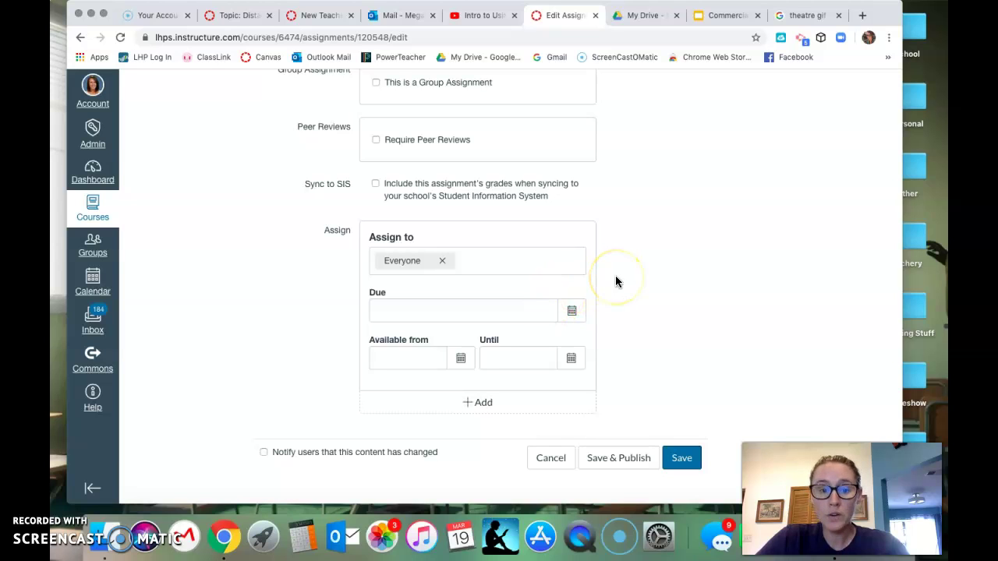
Step: Set the due date to Mar 20 11:59pm, then save and publish the assignment
{"action": "left_click", "coordinate": [573, 312]}
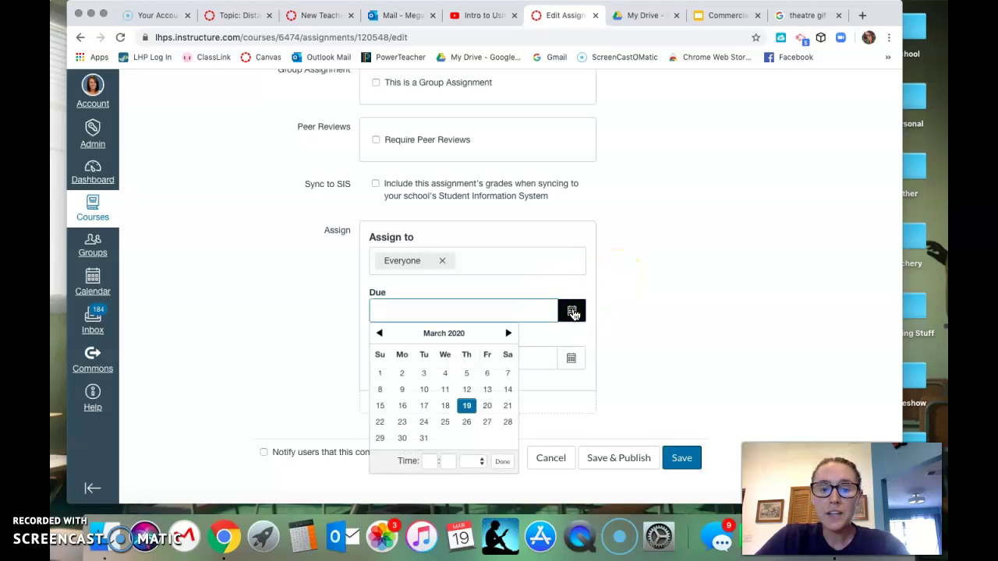
{"action": "left_click", "coordinate": [487, 405]}
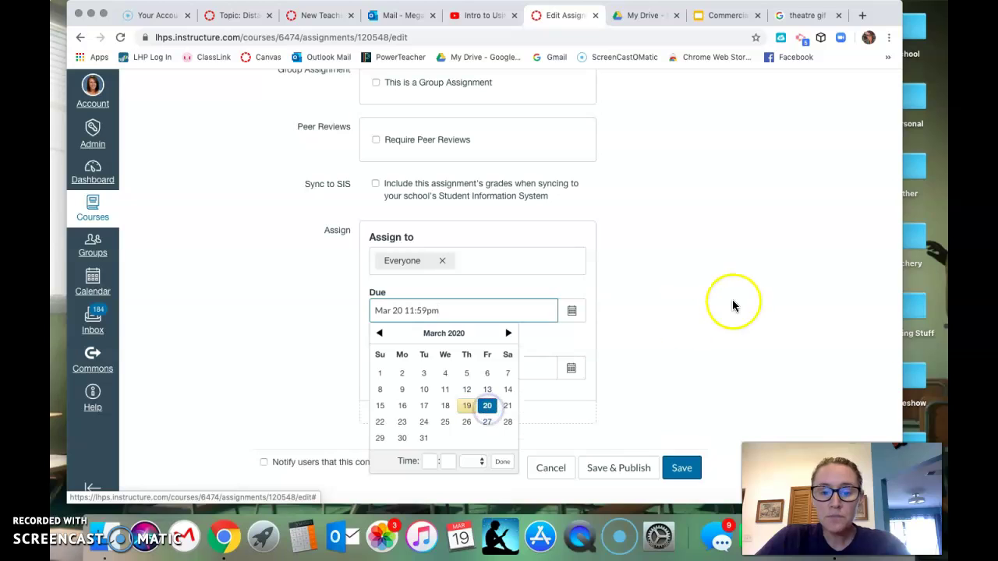
{"action": "left_click", "coordinate": [735, 304]}
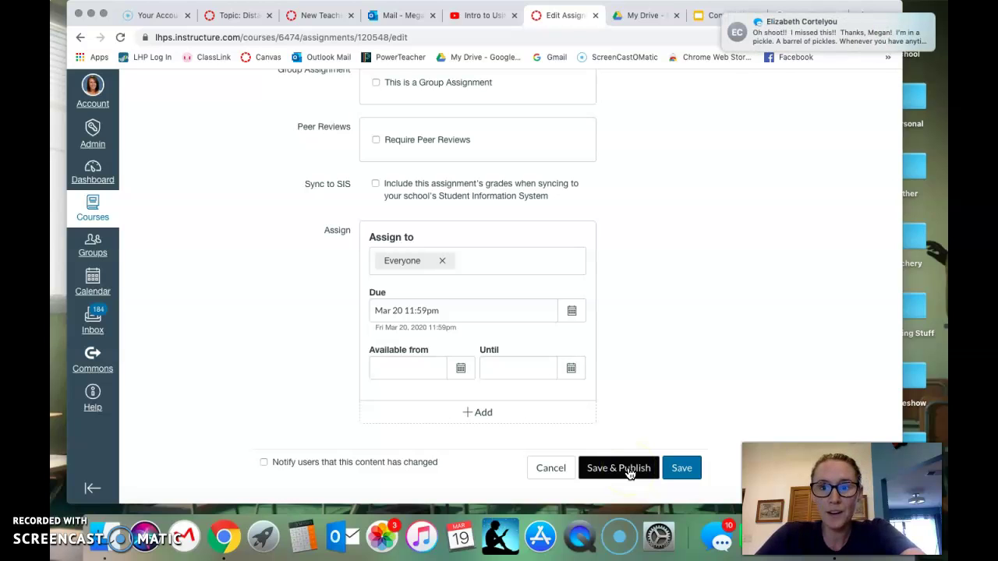
{"action": "left_click", "coordinate": [629, 468]}
{"action": "left_click", "coordinate": [680, 291]}
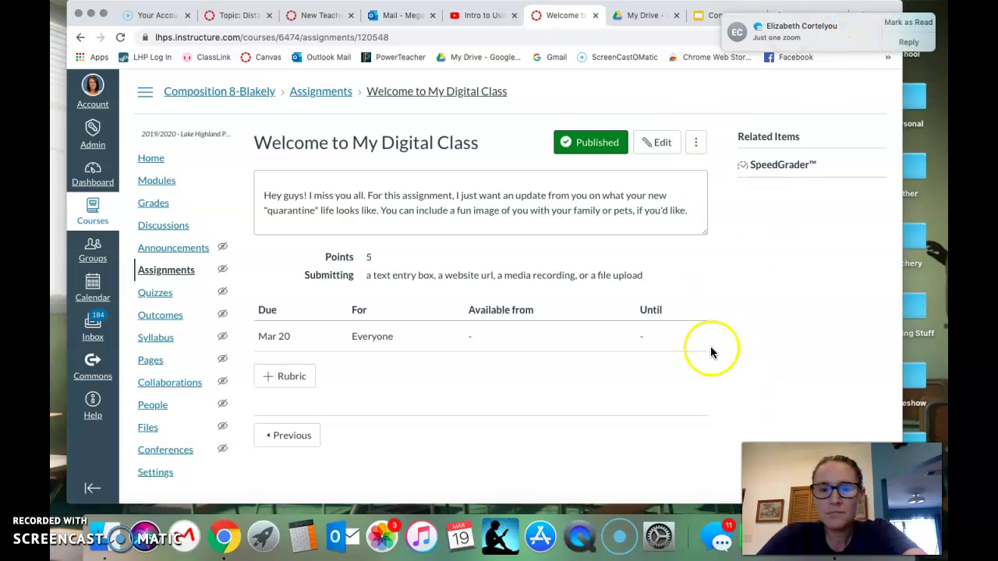
{"action": "right_click", "coordinate": [717, 536]}
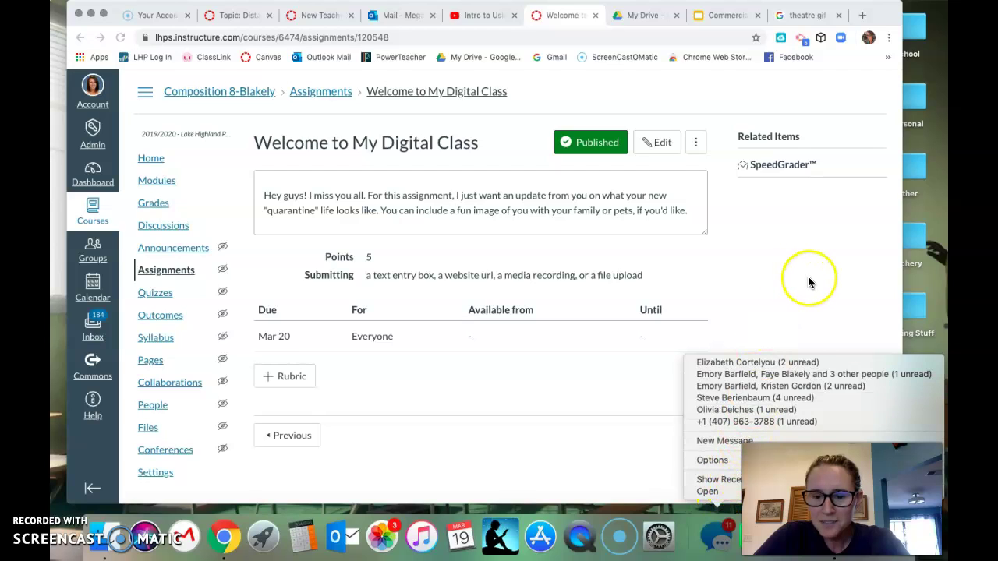
{"action": "left_click", "coordinate": [719, 546]}
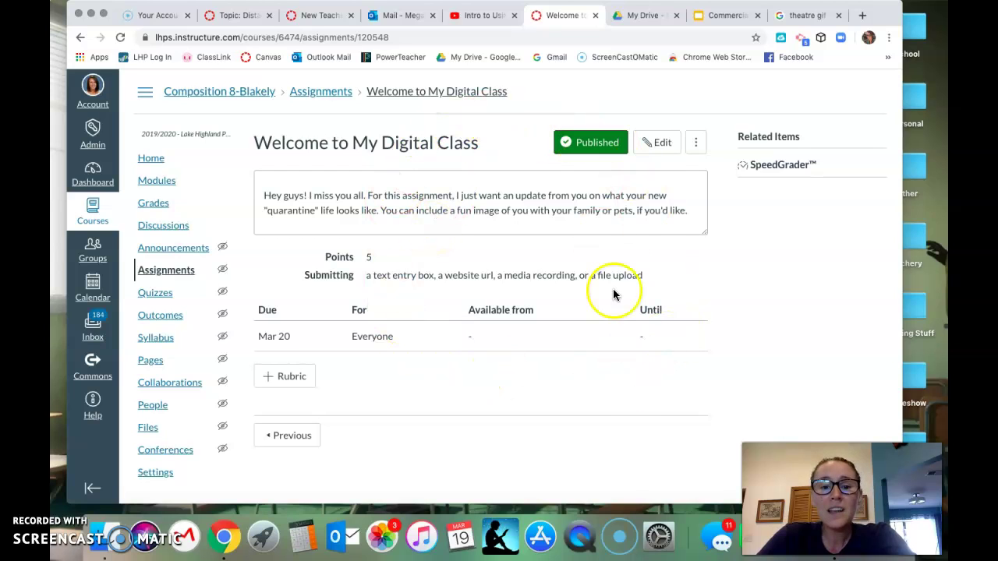
Step: Open the course's modules and publish the whole Digital Learning module
{"action": "left_click", "coordinate": [161, 184]}
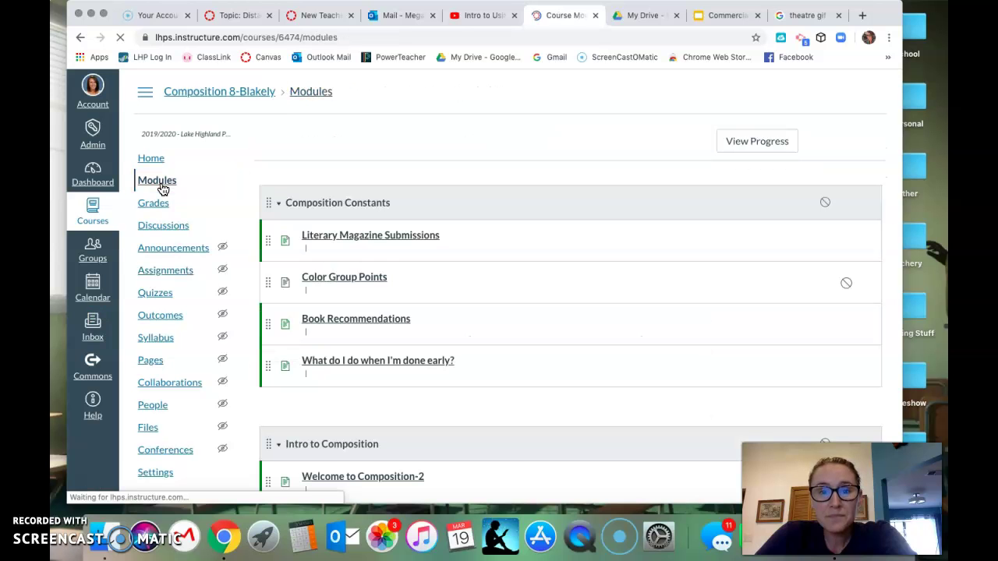
{"action": "scroll", "coordinate": [586, 360], "scroll_direction": "down", "scroll_amount": 20}
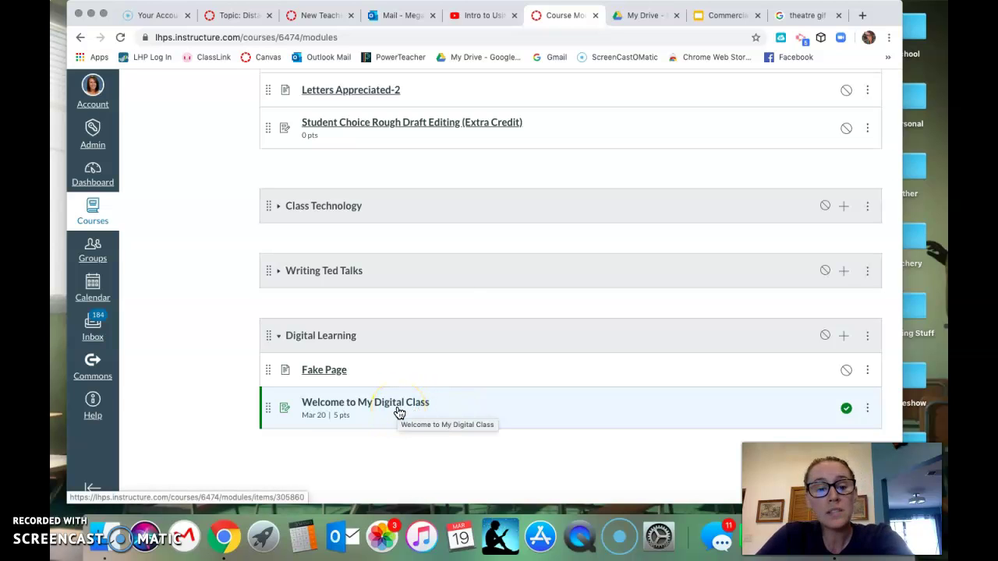
{"action": "left_click", "coordinate": [824, 337]}
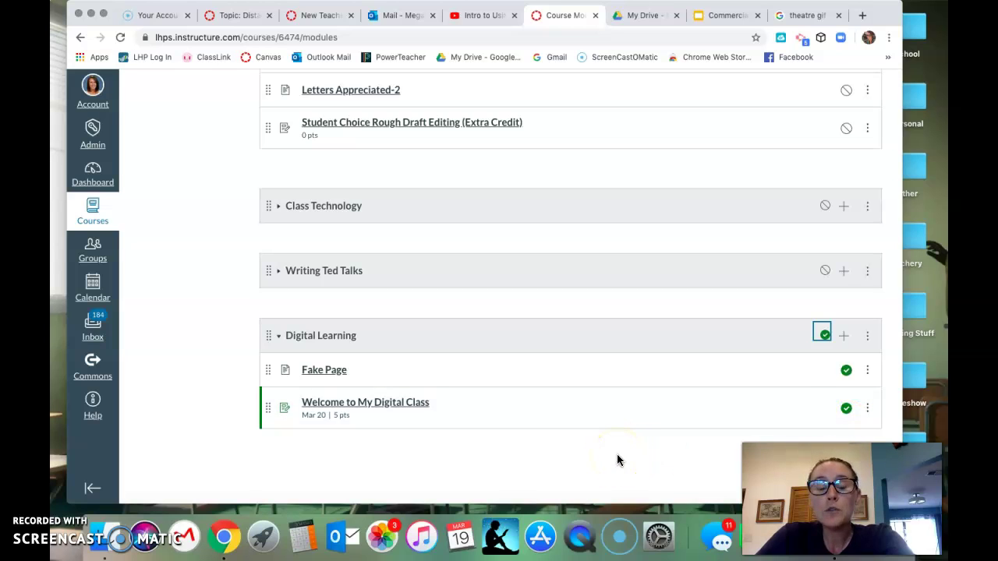
Step: Unpublish Fake Page, the Digital Learning module and the Welcome to My Digital Class assignment
{"action": "left_click", "coordinate": [846, 372]}
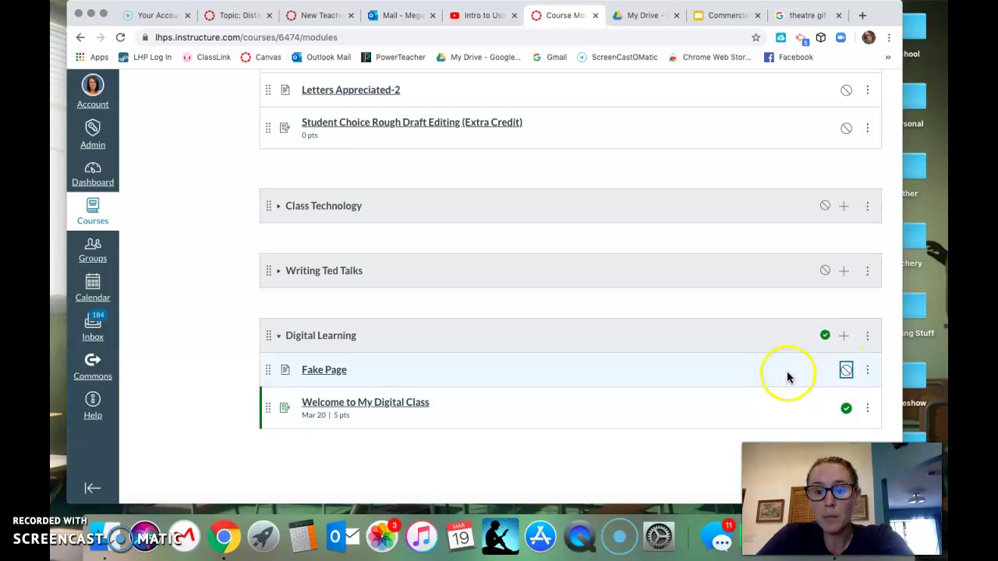
{"action": "left_click", "coordinate": [825, 336]}
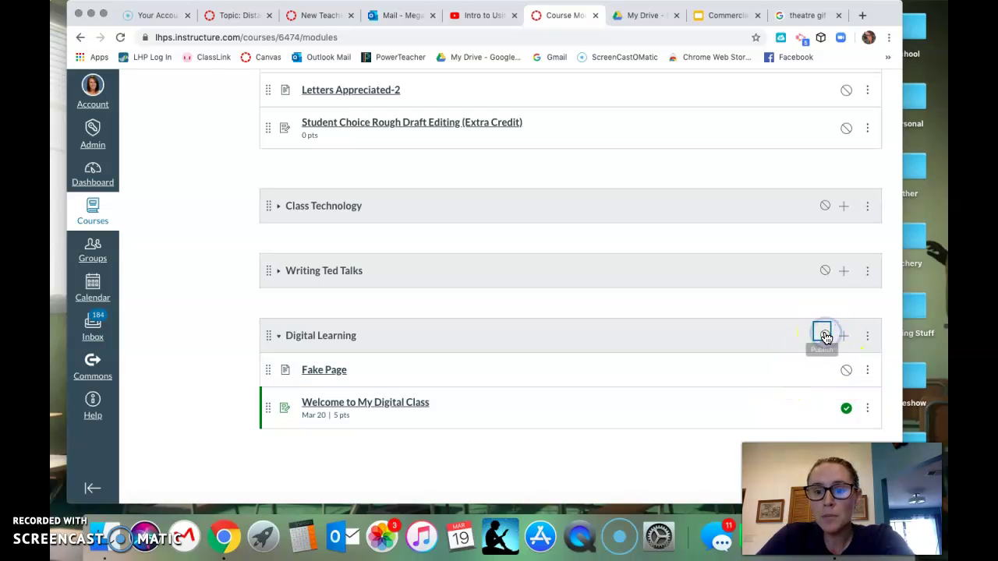
{"action": "left_click", "coordinate": [847, 407]}
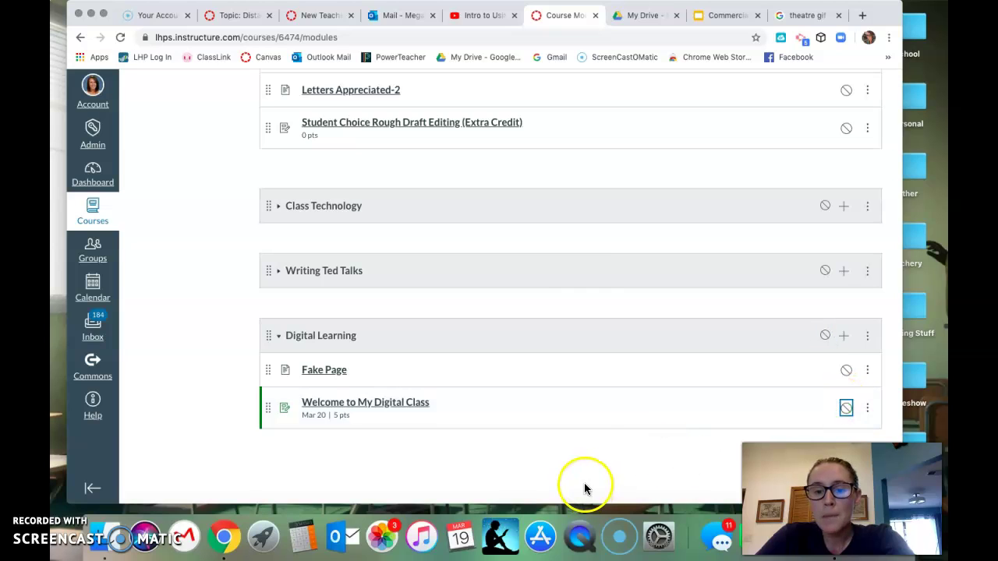